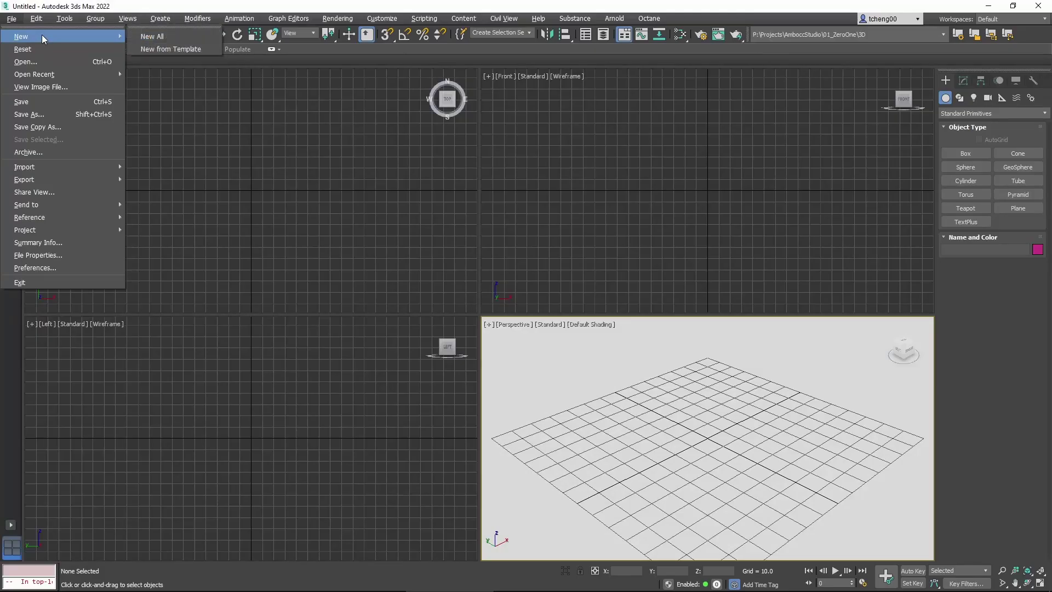
Open mod_SuperBike_071.max from the recent files list
mouse_move(62, 75)
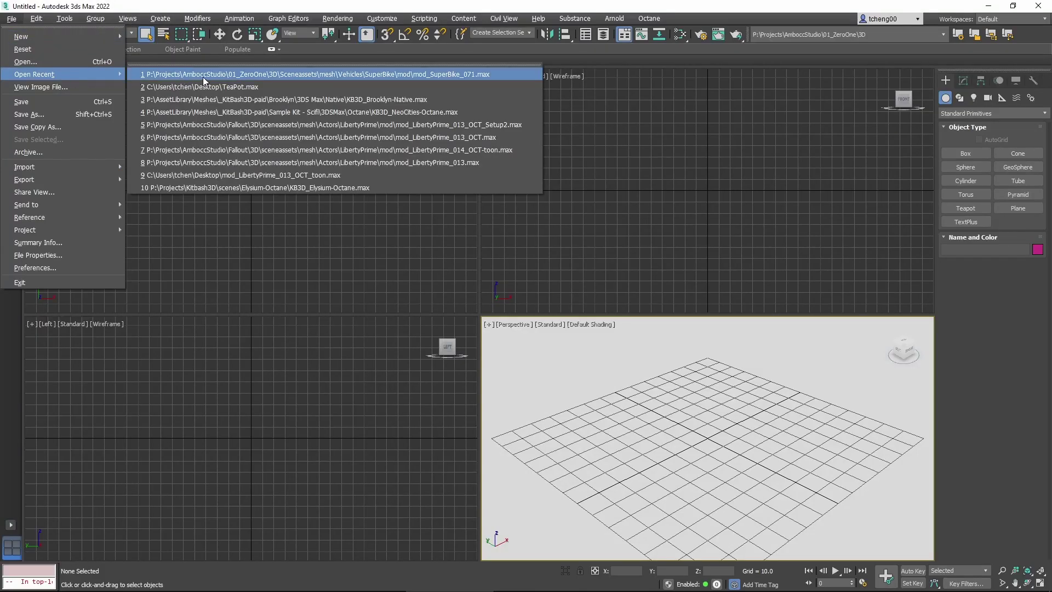
click(203, 77)
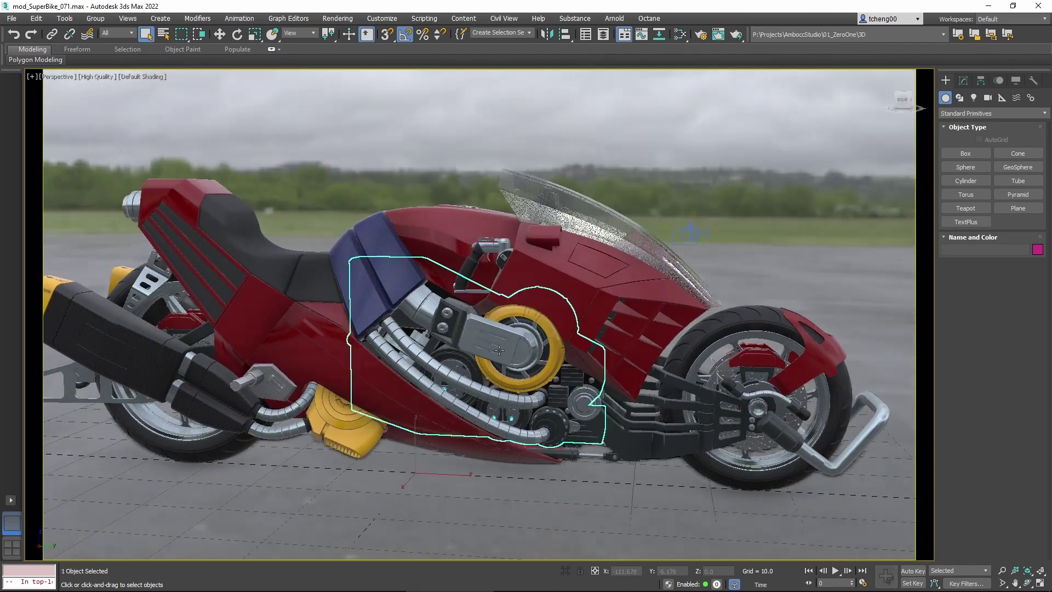
Select the bike's Engine, orbit to a front three-quarter view, deselect and pan to reframe
click(499, 349)
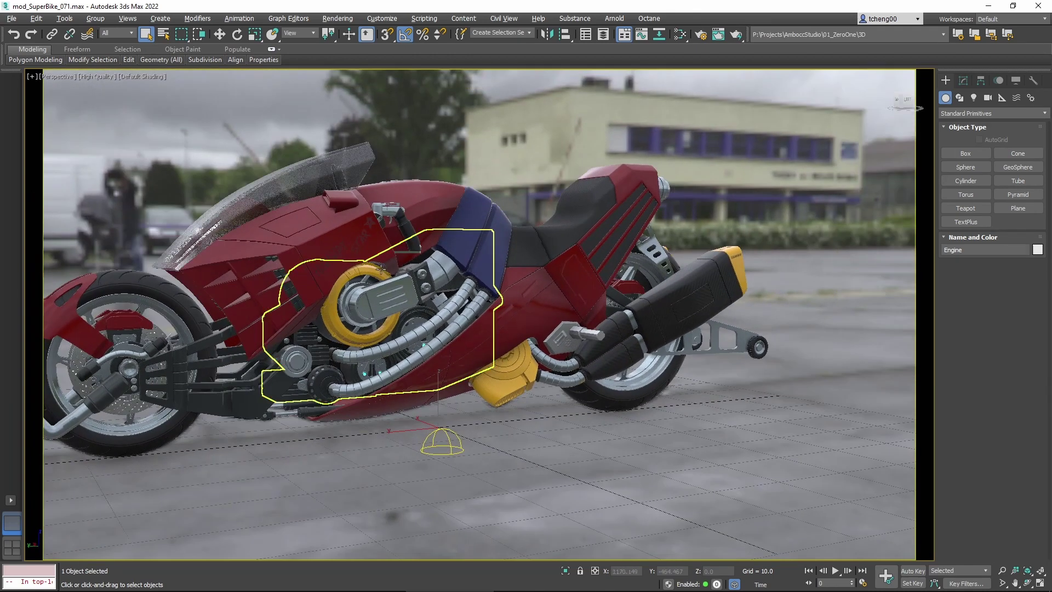
alt+middle_drag(381, 268, 500, 289)
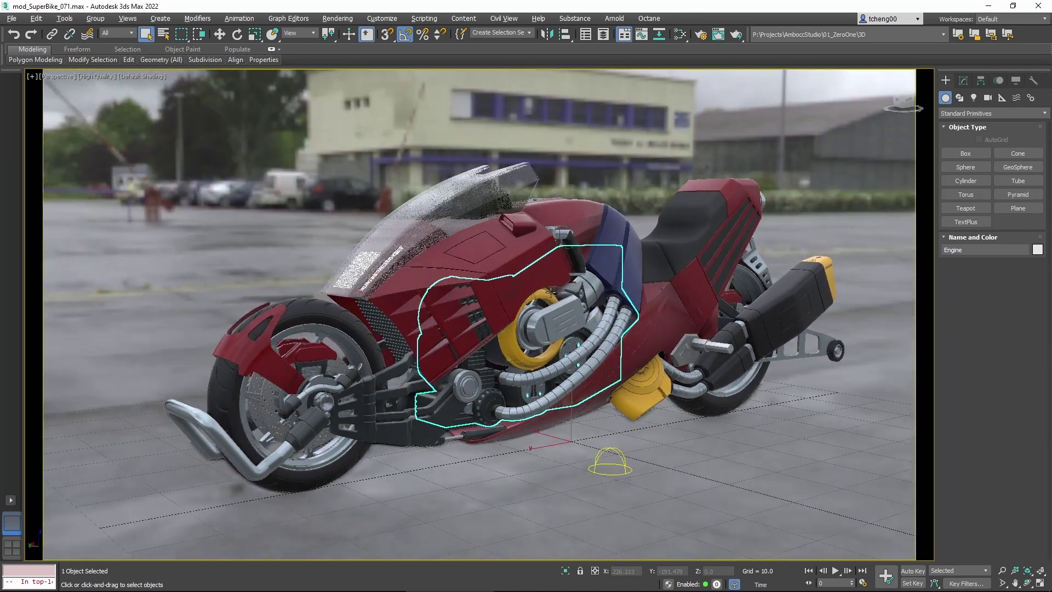
click(741, 426)
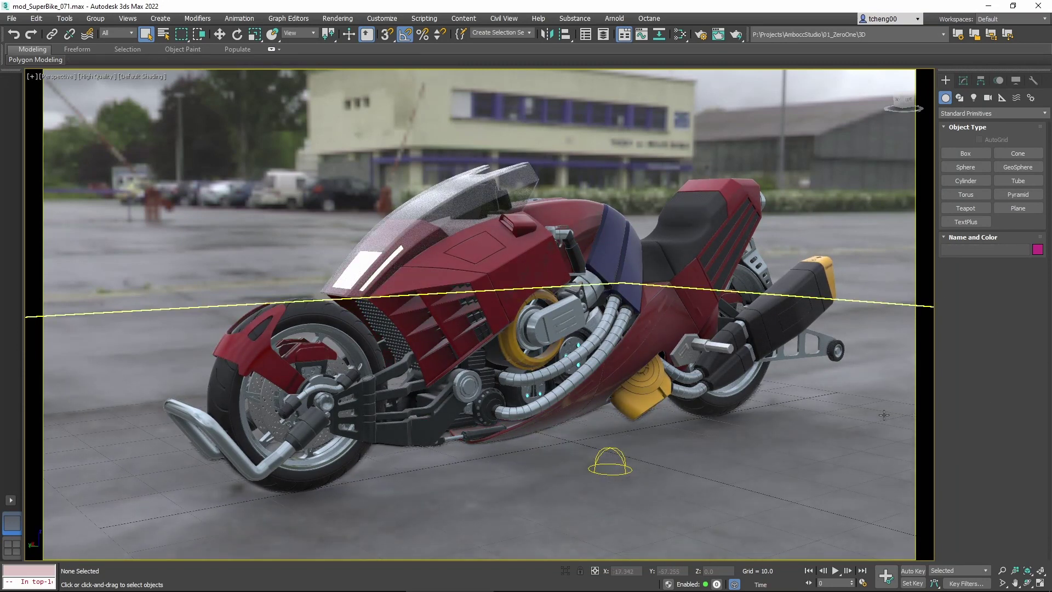
middle_drag(887, 419, 845, 410)
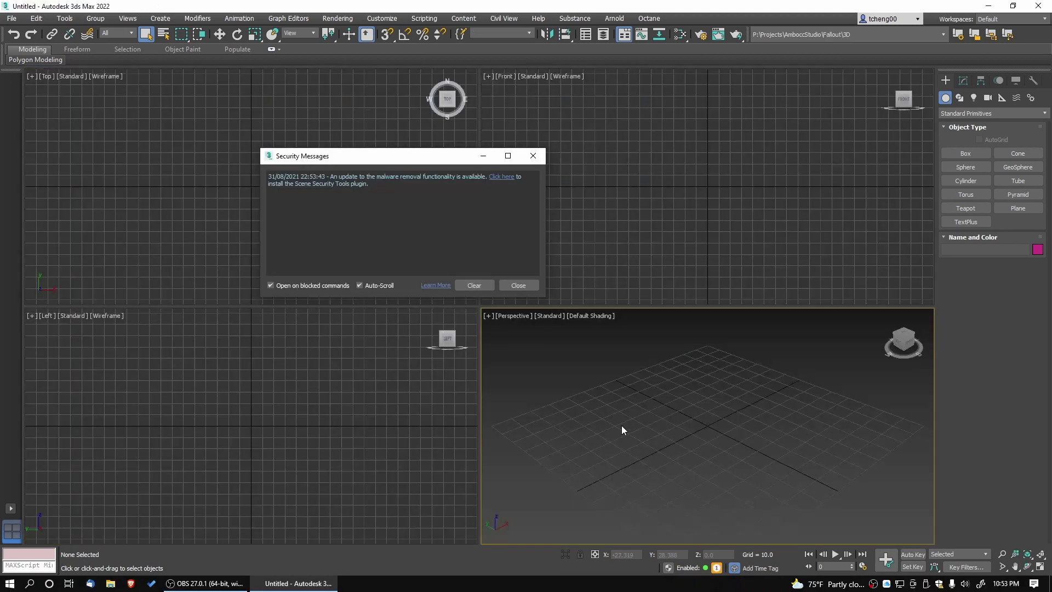
Dismiss the Security Messages notice and maximize the Perspective viewport with Alt+W
click(530, 283)
key(alt+w)
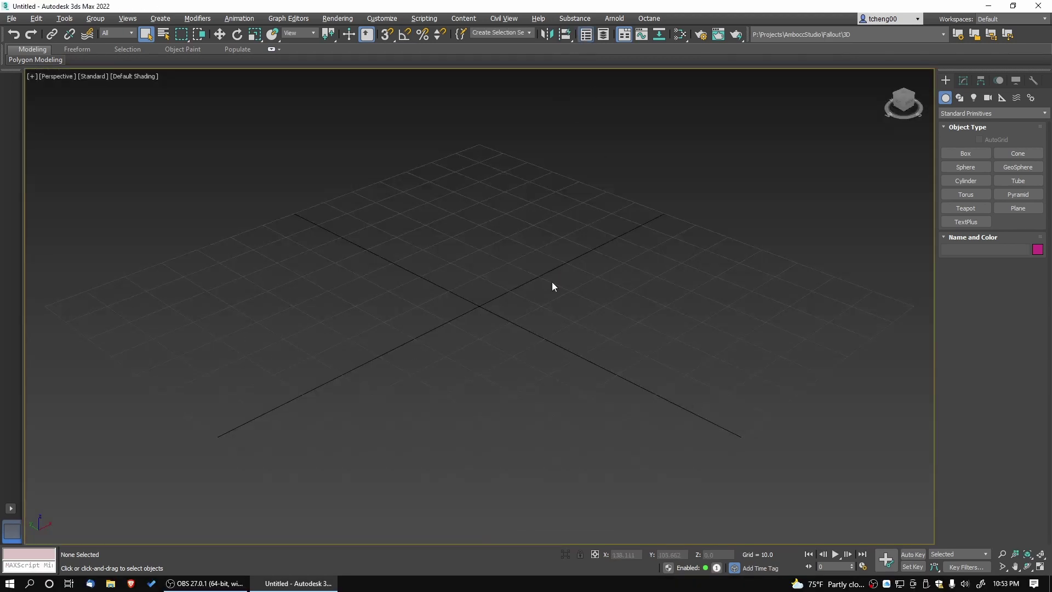
alt+middle_drag(323, 313, 576, 367)
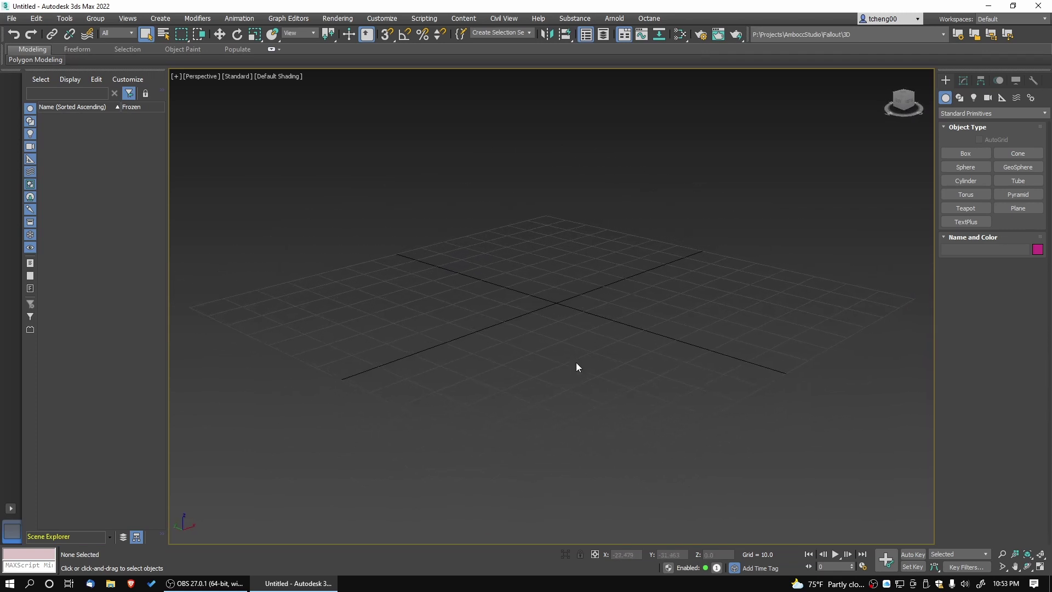
Create a teapot at the grid centre and open the Slate Material Editor
click(964, 211)
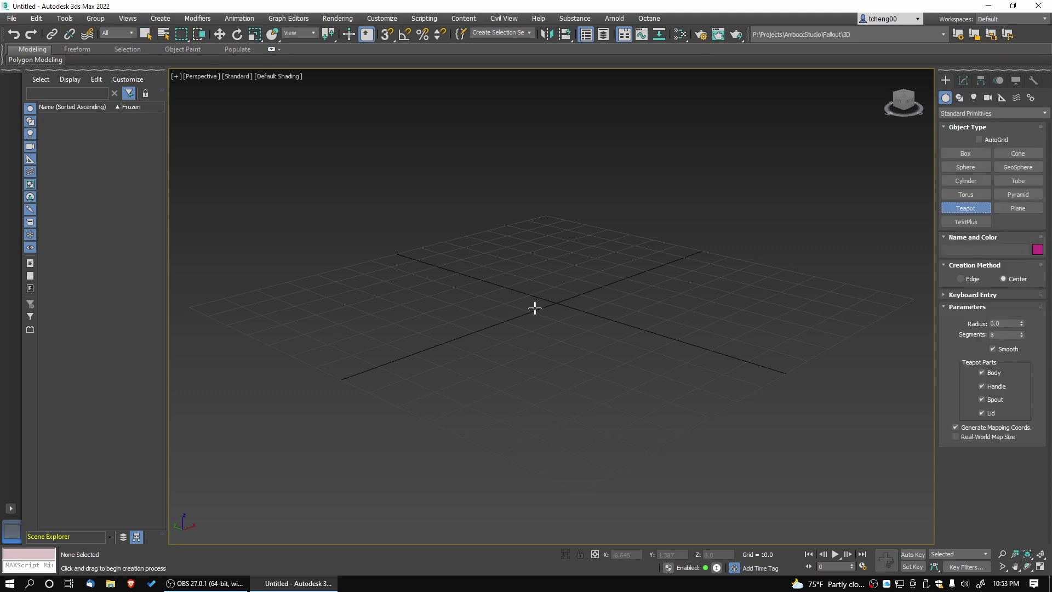
drag(554, 304, 682, 328)
right_click(687, 340)
middle_drag(685, 328, 478, 367)
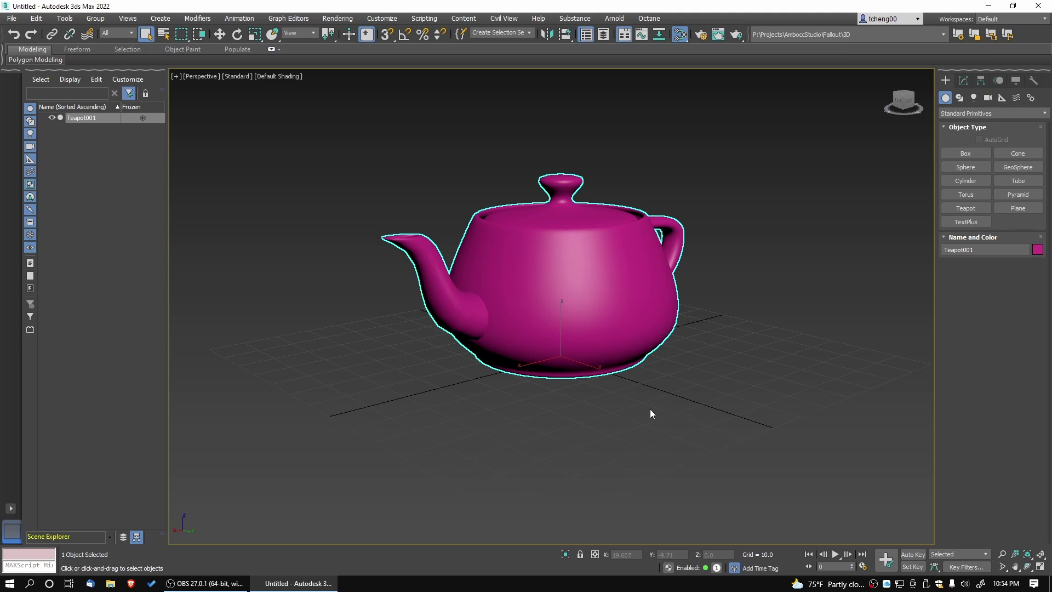
key(m)
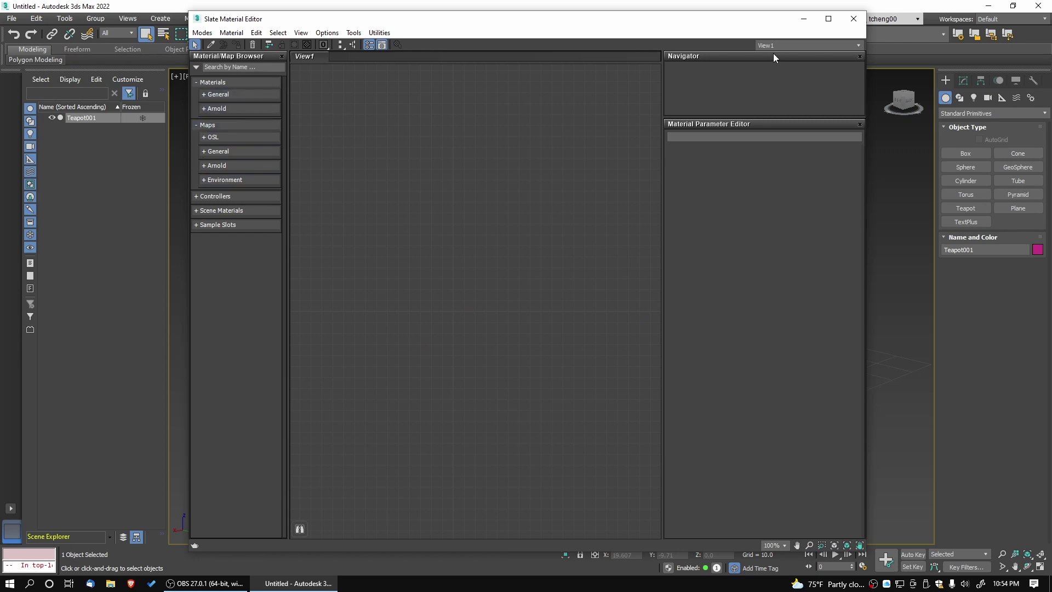
Set Octane as the active renderer
click(849, 22)
click(652, 18)
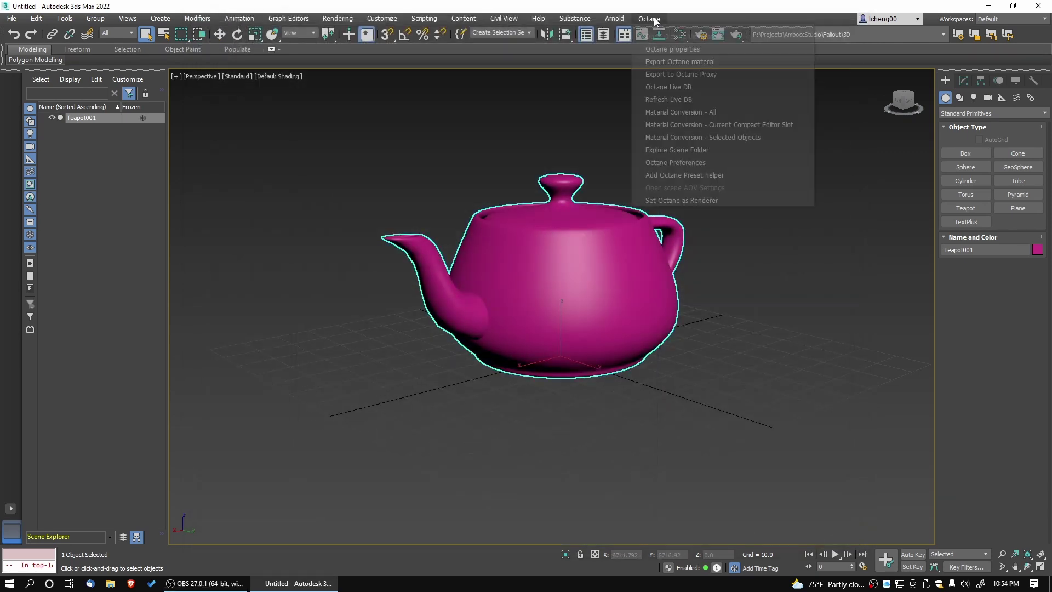
click(666, 201)
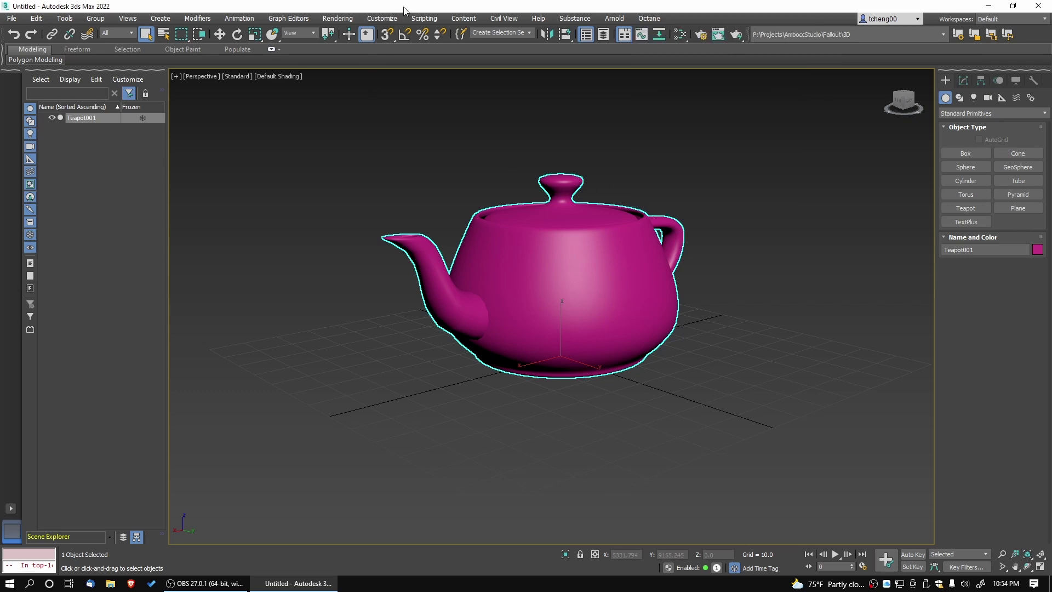
Add an Octane Universal material named Teapot and assign it to the teapot
key(m)
drag(248, 269, 477, 350)
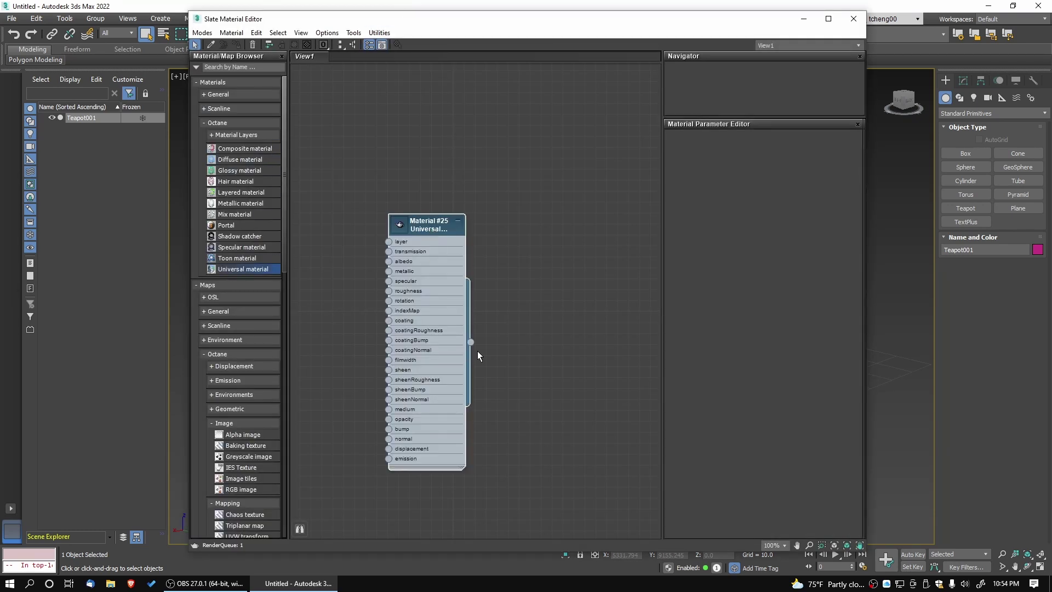
click(722, 135)
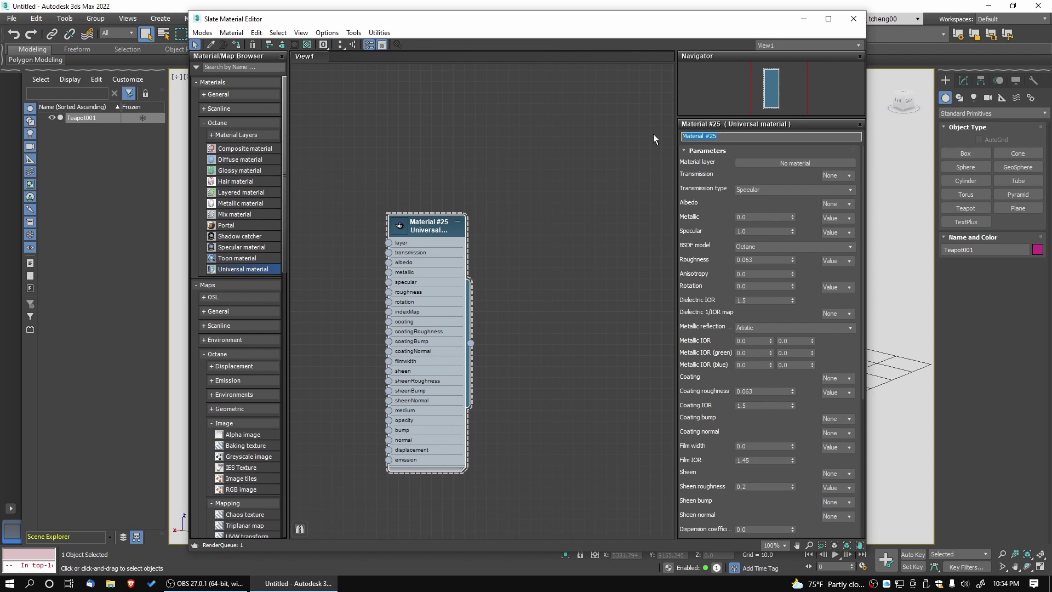
text(Teapot)
drag(569, 27, 366, 19)
drag(665, 78, 477, 111)
drag(221, 228, 199, 184)
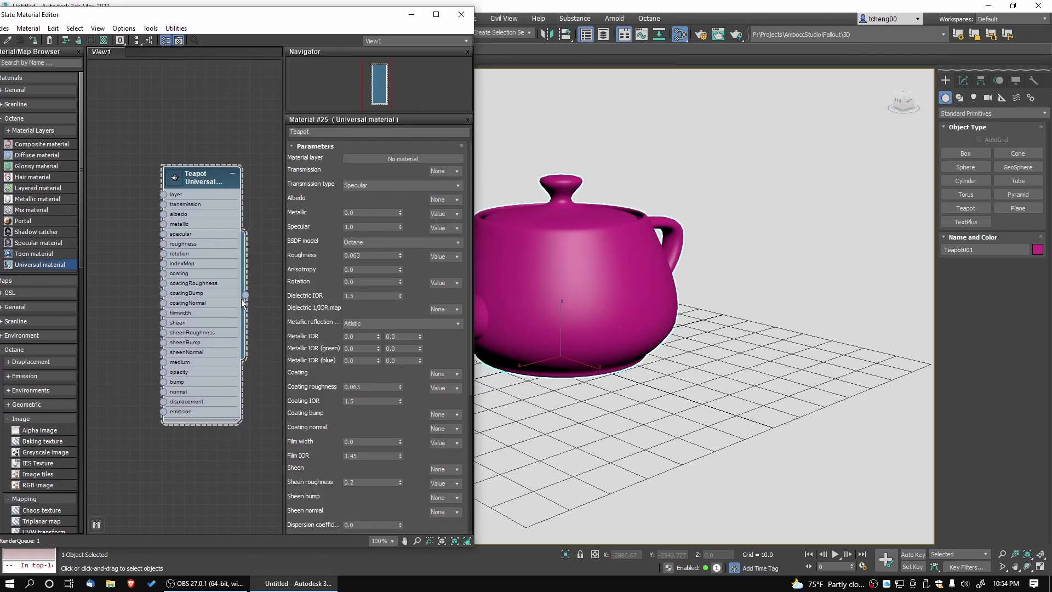
drag(244, 295, 520, 312)
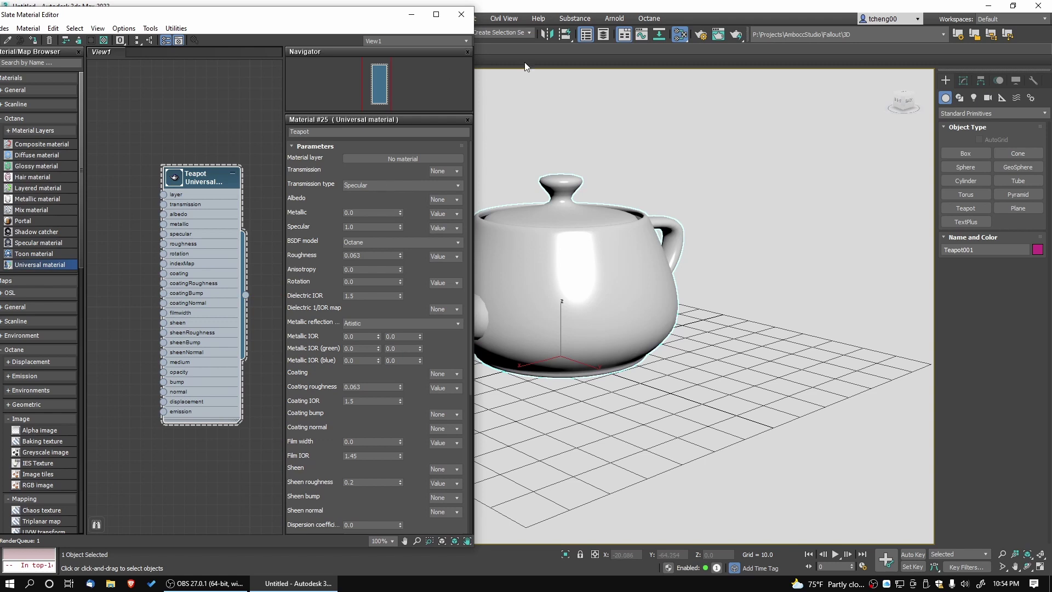
Open the Octane render viewport, resize it, and restart the render facing the spout
click(651, 18)
click(668, 34)
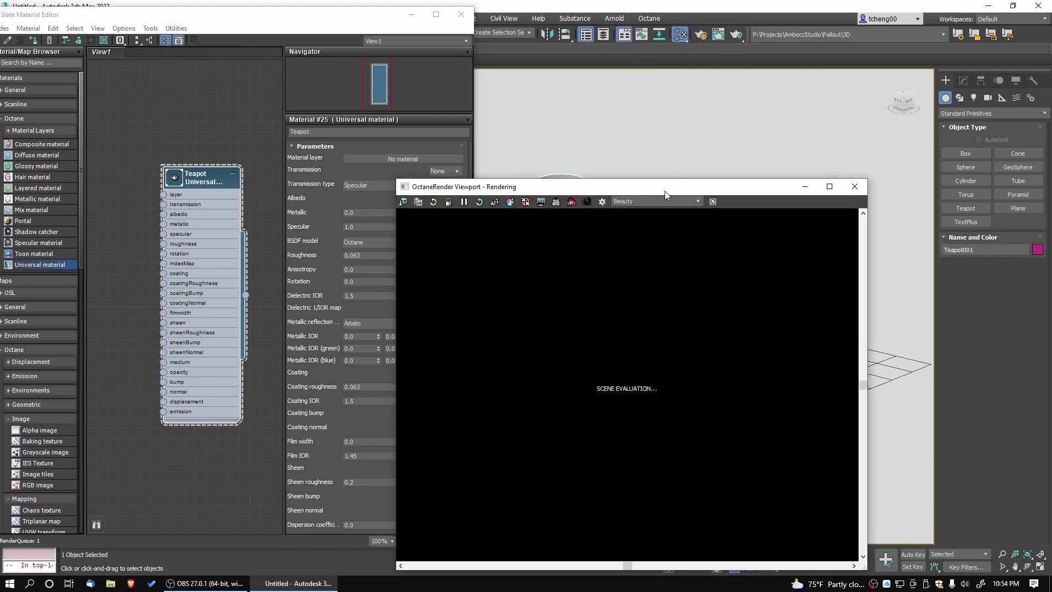
drag(665, 191, 825, 173)
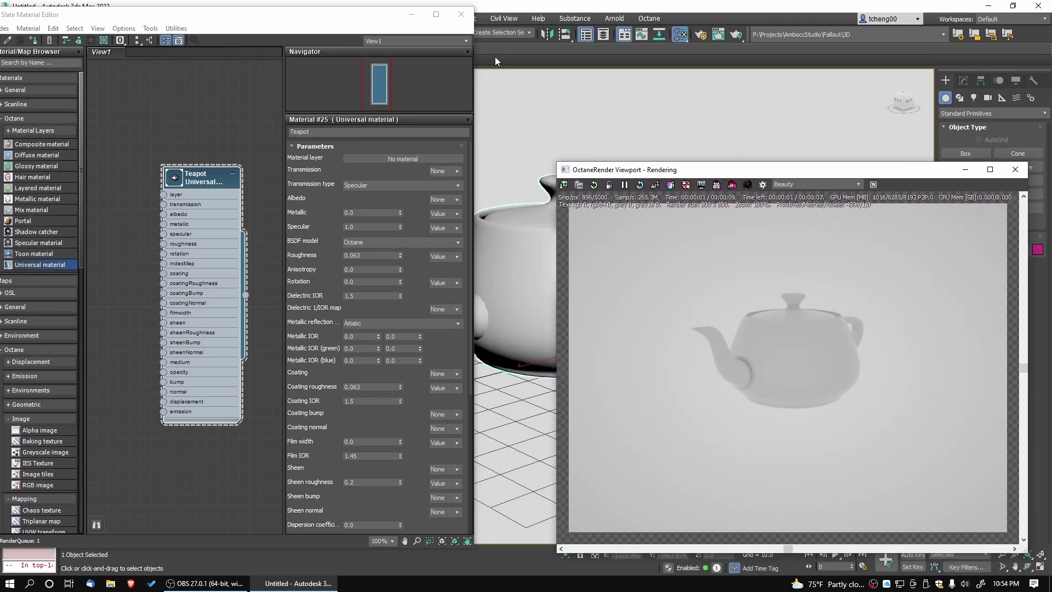
click(495, 57)
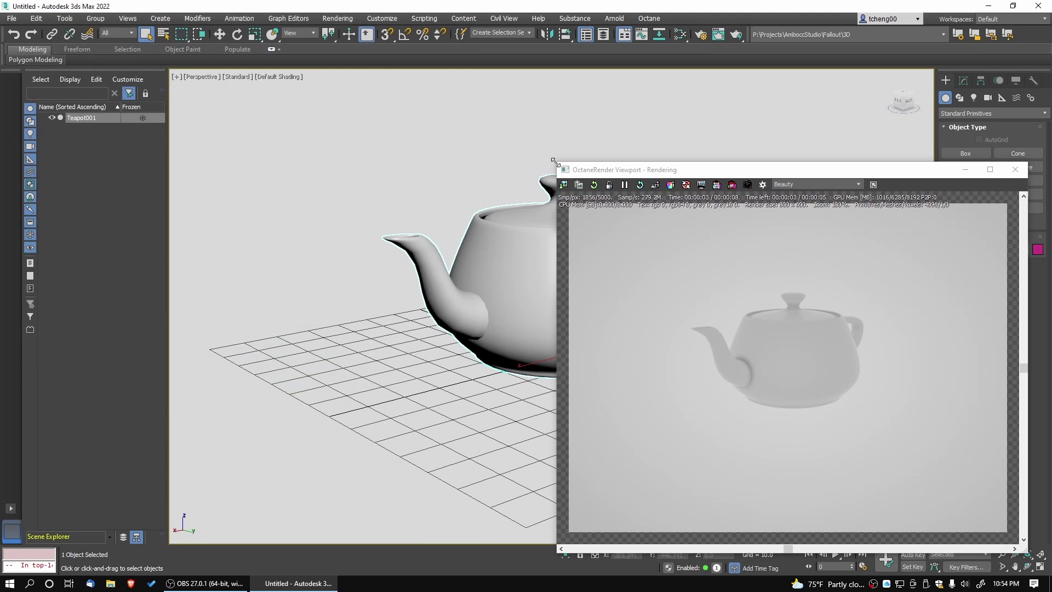
drag(553, 162, 684, 275)
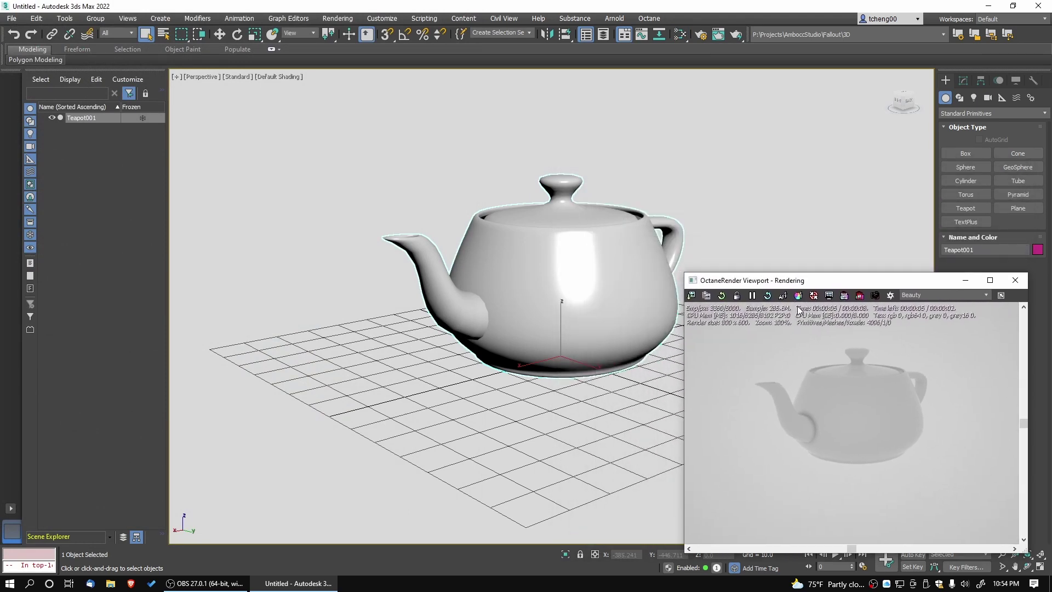
click(829, 296)
mouse_move(457, 372)
alt+middle_down()
mouse_move(486, 350)
mouse_move(399, 352)
mouse_move(498, 371)
mouse_move(476, 373)
alt+middle_up()
scroll(497, 371, up, 2)
Choose a Bitmap map for the environment background in Environment and Effects
key(8)
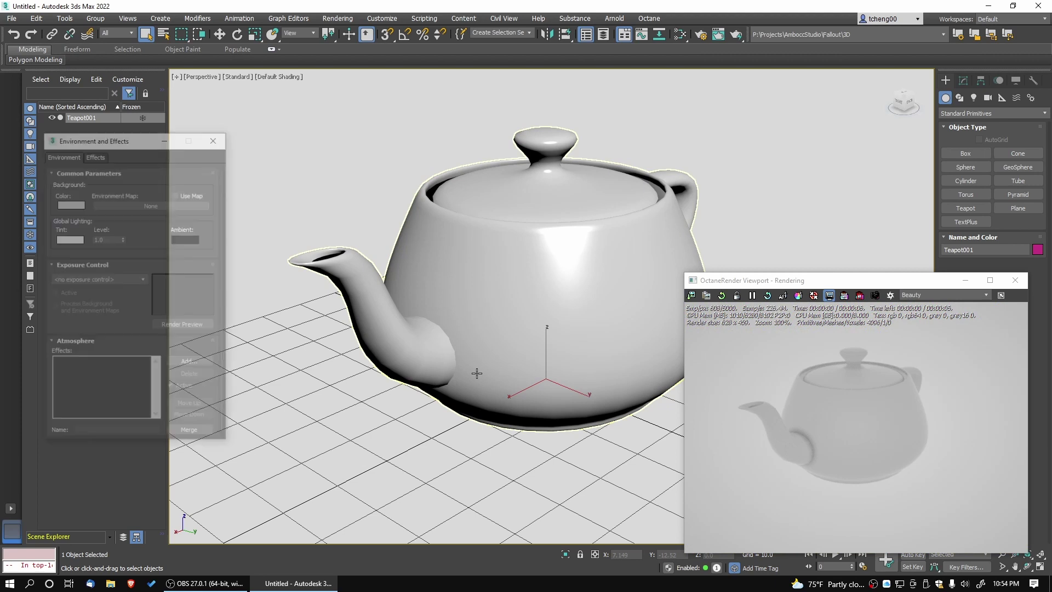
drag(135, 138, 230, 153)
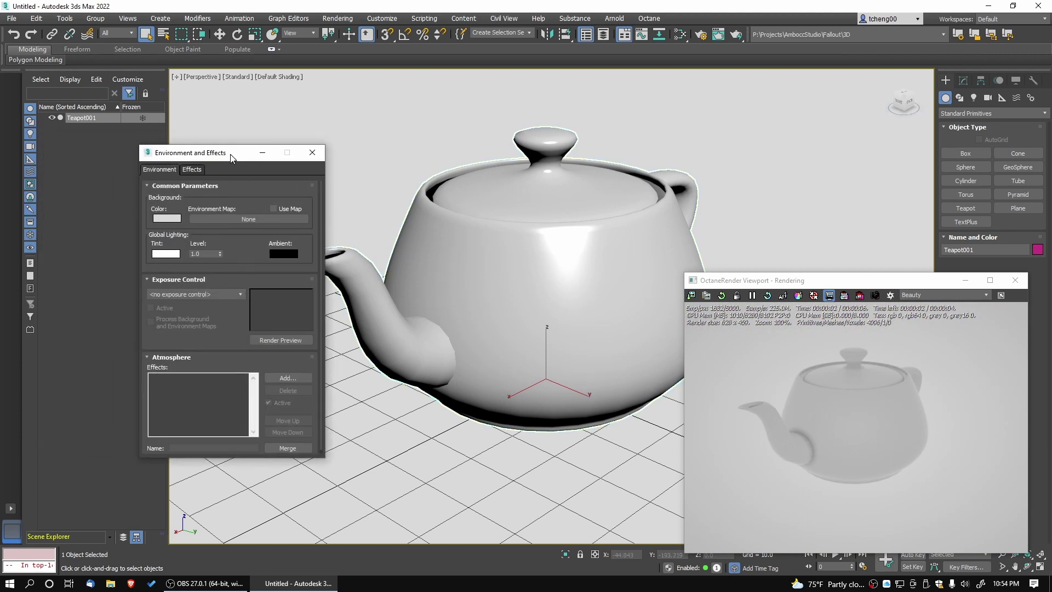
click(253, 219)
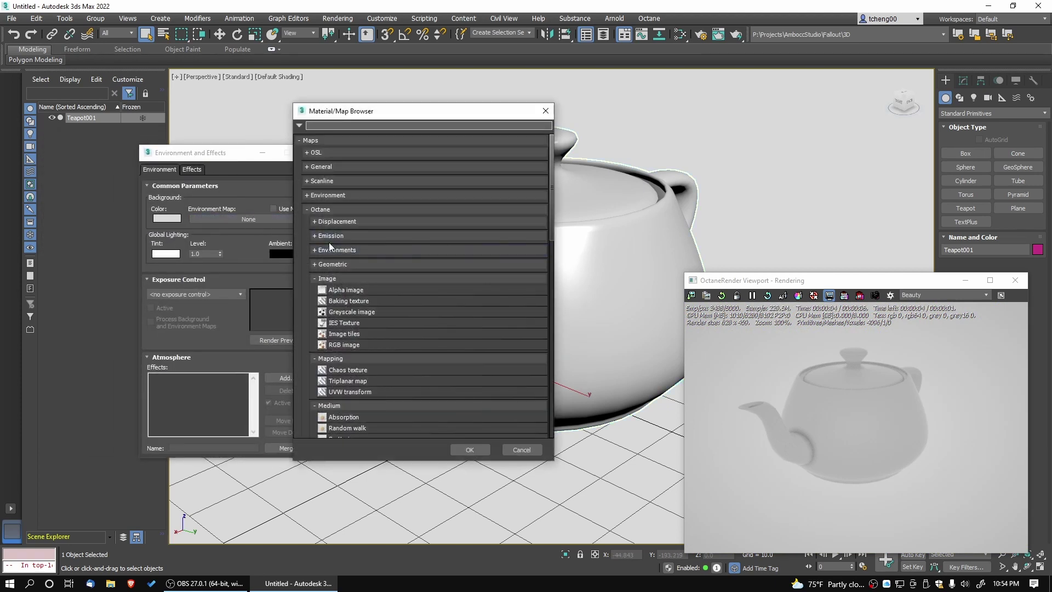
double_click(306, 209)
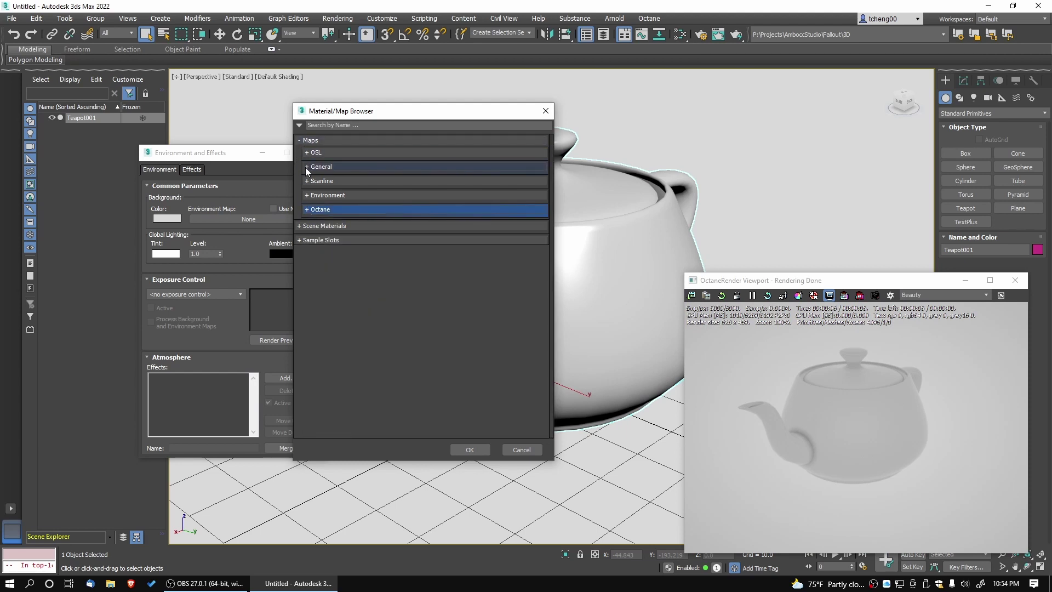
click(305, 196)
click(308, 196)
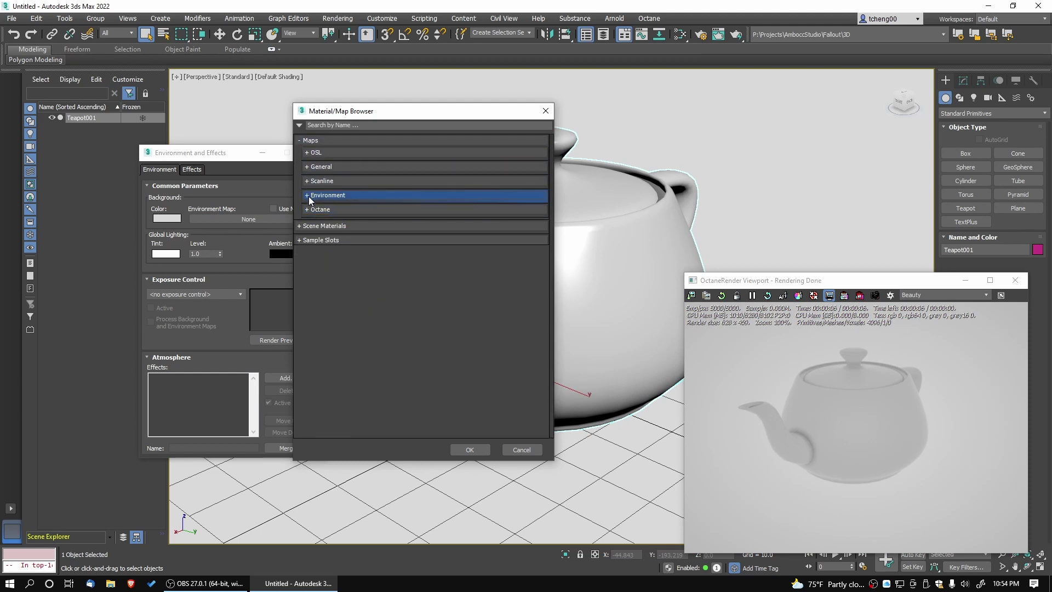
click(305, 167)
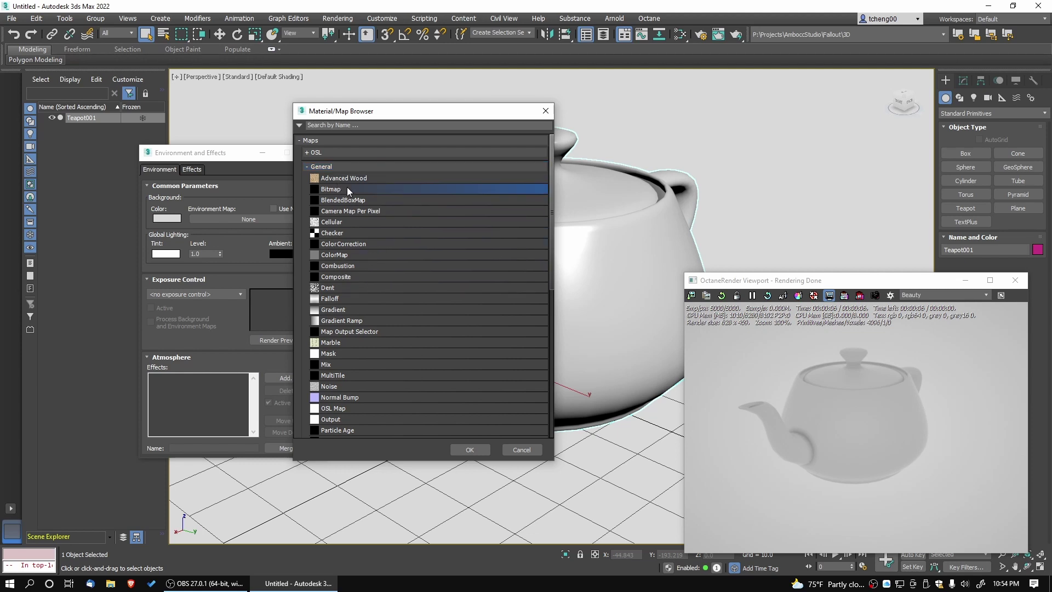
double_click(347, 188)
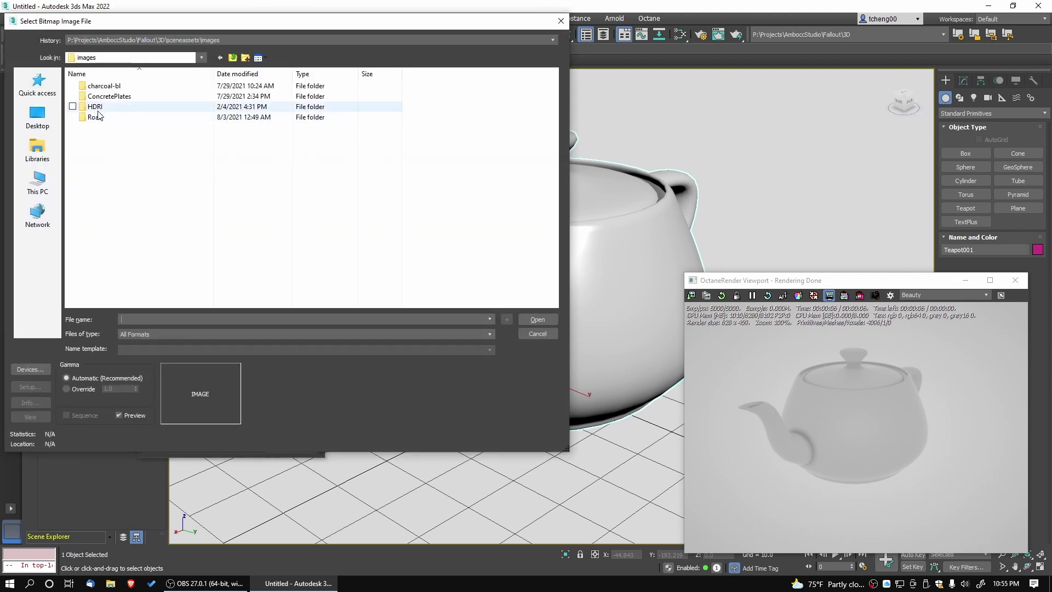
Load Allegorithmic_bus_garage.exr from P:\AssetLibrary\HDRI\Allegorithmic, accepting the OpenEXR settings
double_click(95, 106)
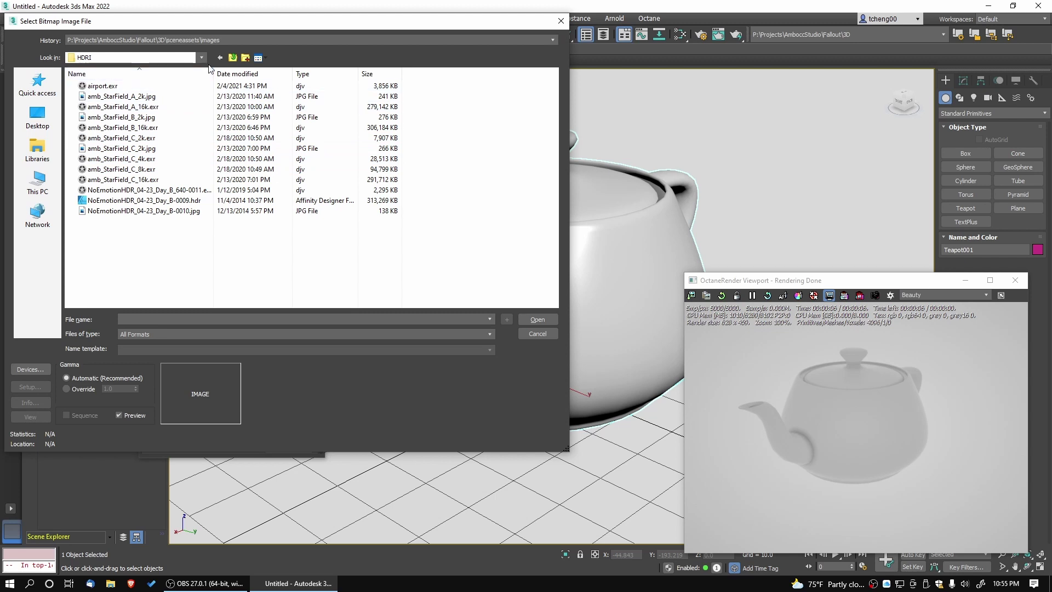
click(181, 57)
click(121, 216)
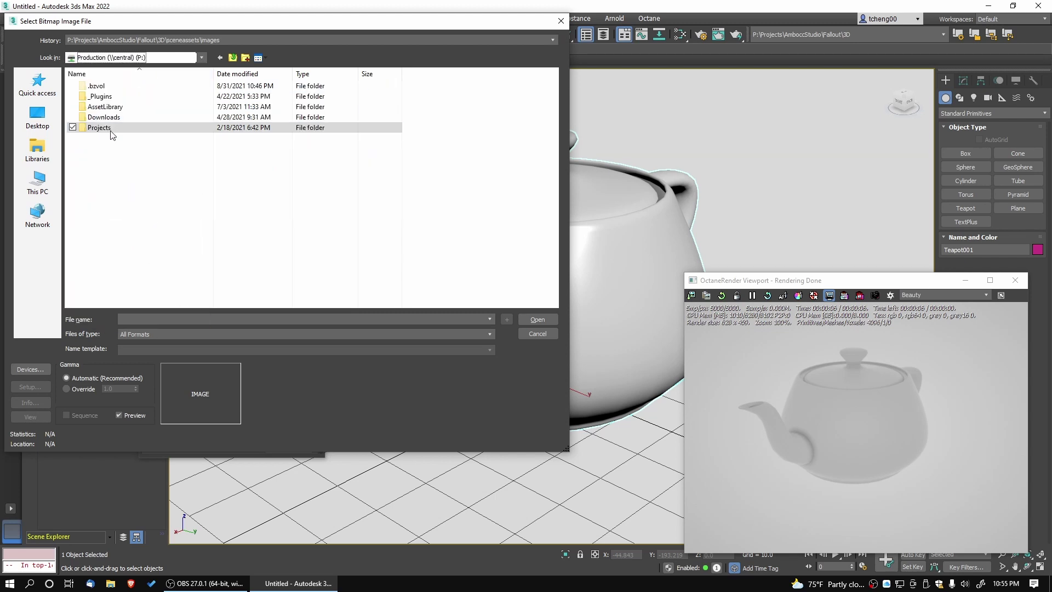
double_click(108, 106)
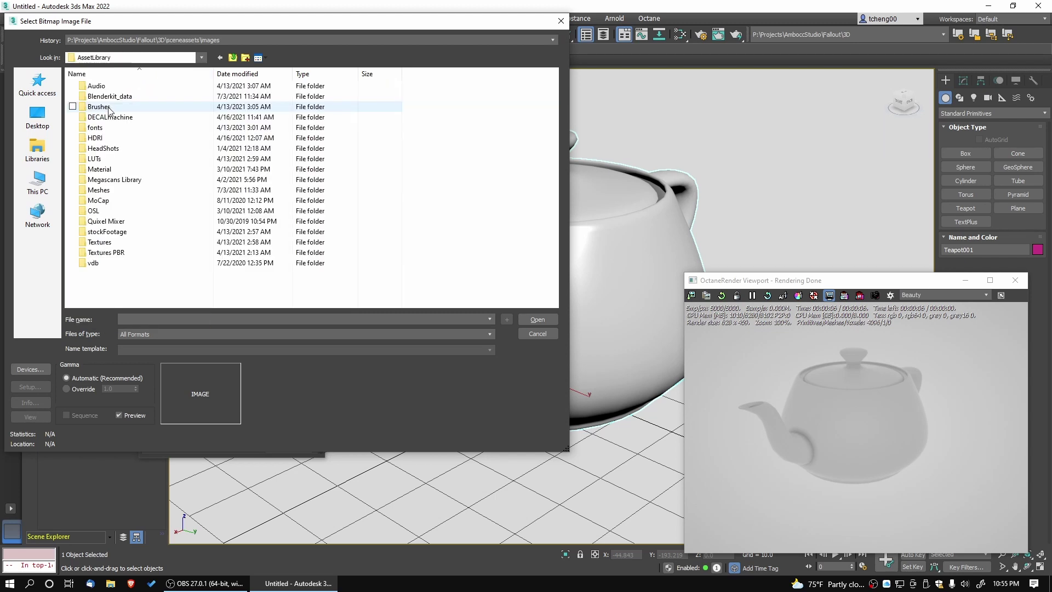
click(106, 138)
double_click(106, 138)
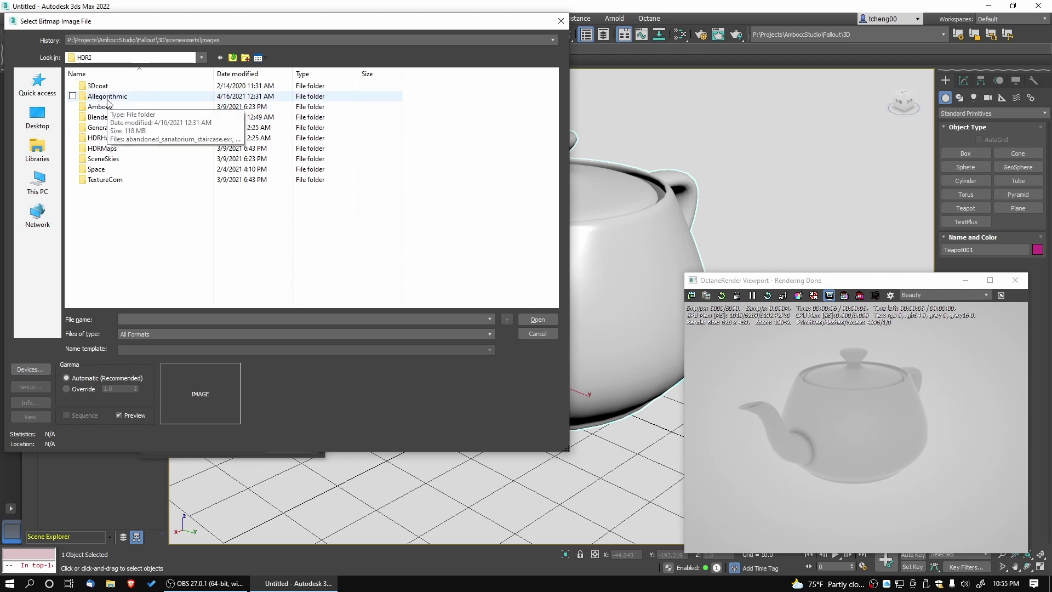
double_click(107, 99)
click(175, 251)
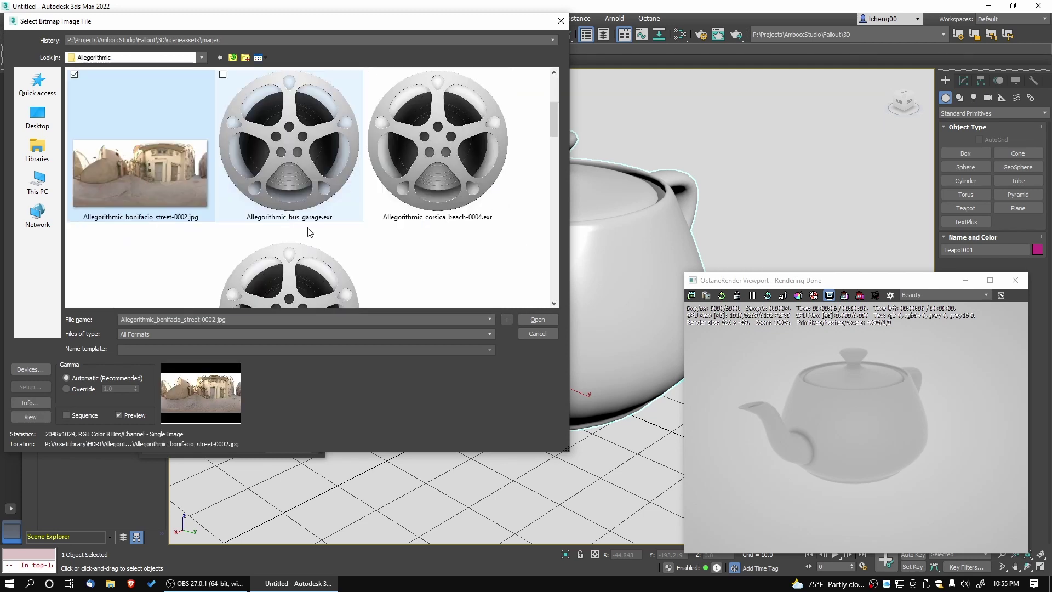
click(308, 231)
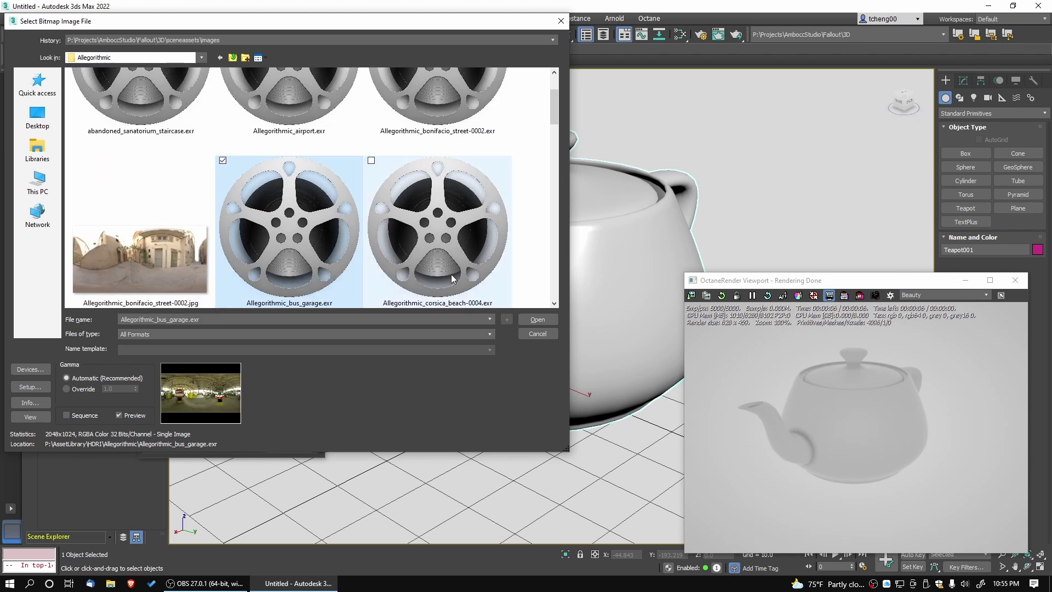
click(536, 320)
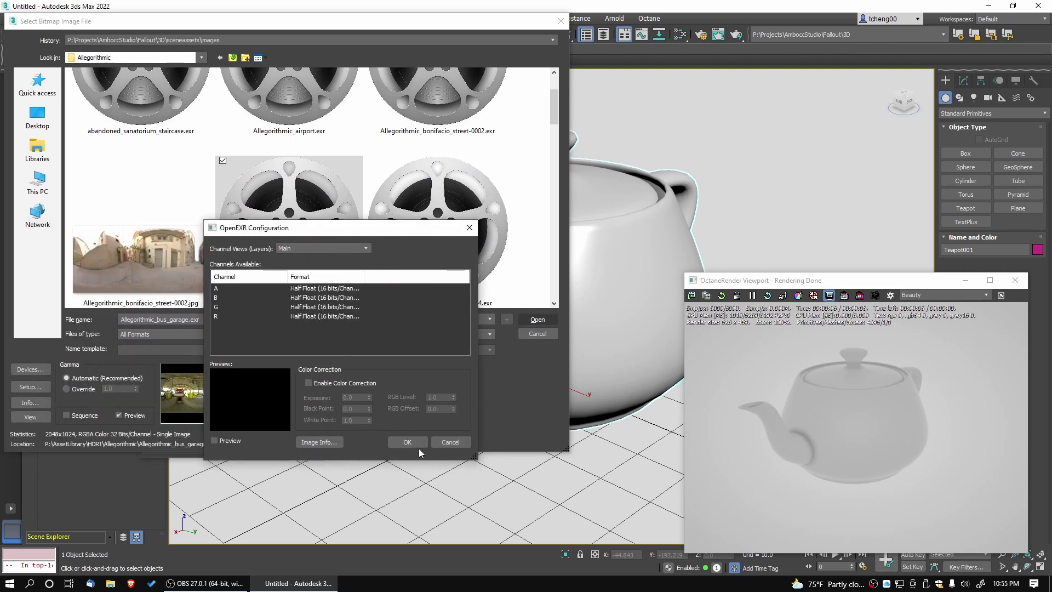
click(417, 445)
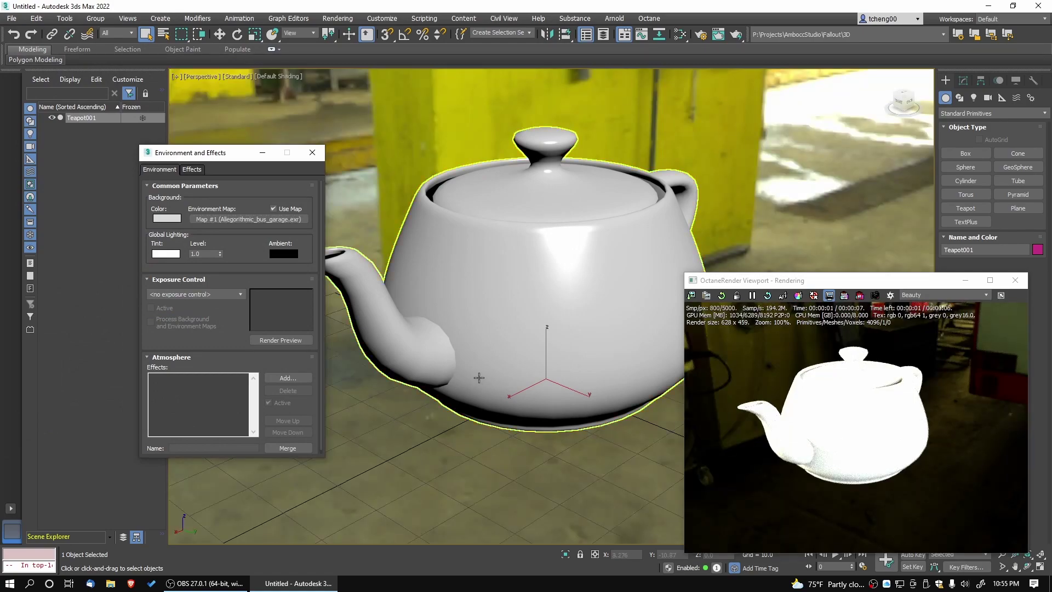
Orbit around the teapot to inspect the bus garage HDRI, then reopen environment settings and Slate
alt+middle_drag(479, 377, 634, 359)
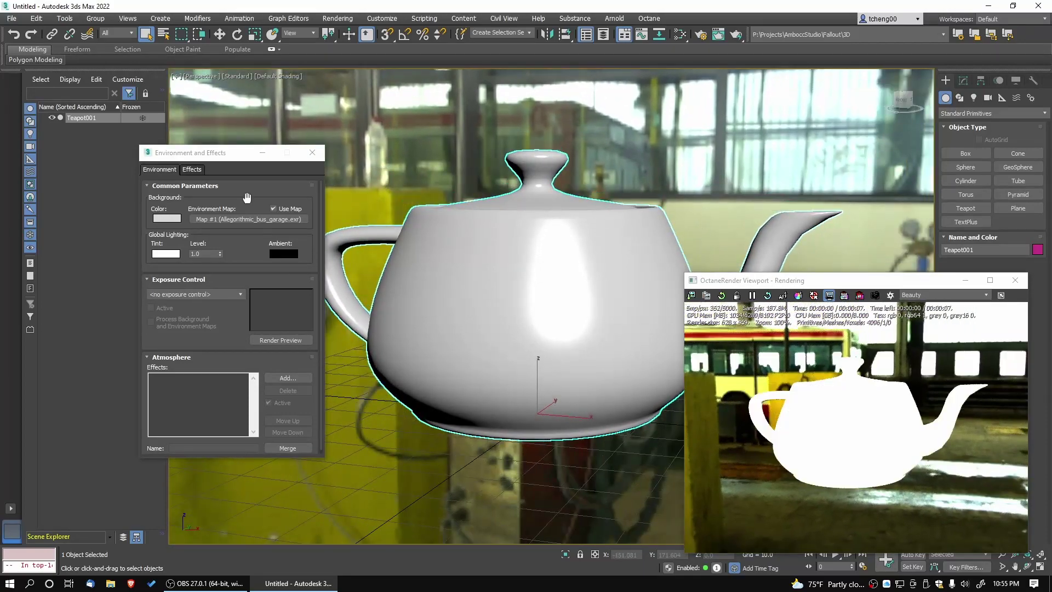
click(303, 156)
alt+middle_drag(488, 352, 605, 353)
alt+middle_drag(292, 301, 229, 263)
alt+middle_drag(495, 412, 504, 415)
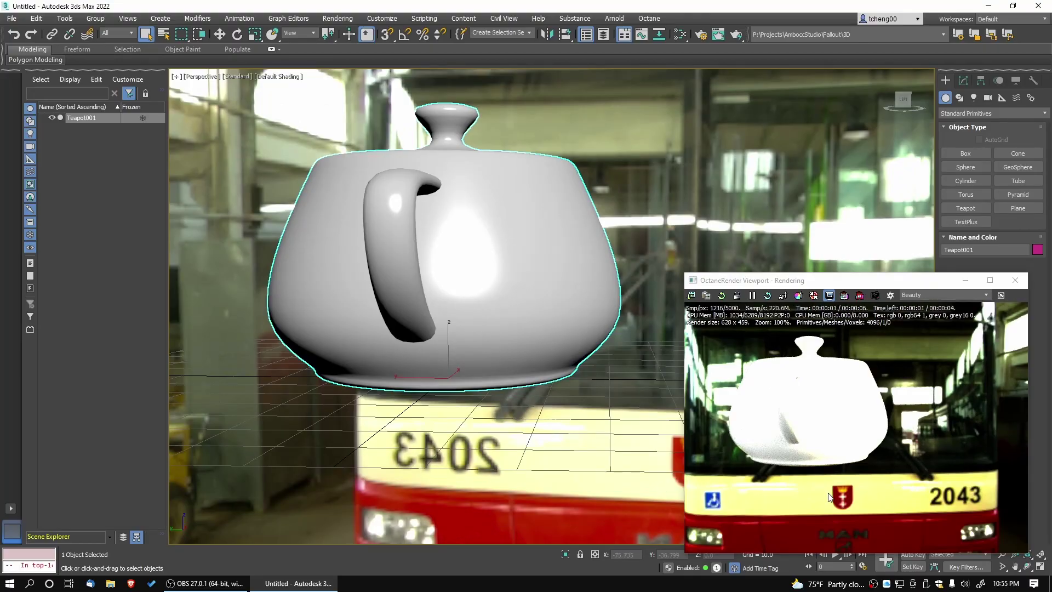
alt+middle_drag(546, 450, 610, 486)
scroll(610, 486, down, 3)
scroll(566, 424, down, 2)
alt+middle_drag(565, 424, 480, 353)
scroll(557, 348, up, 5)
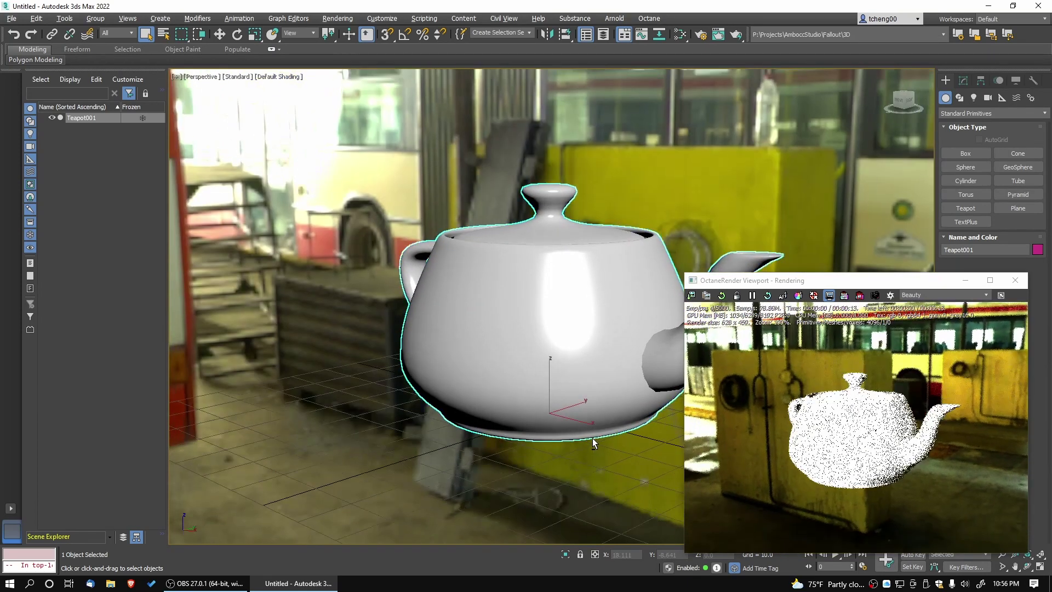
key(8)
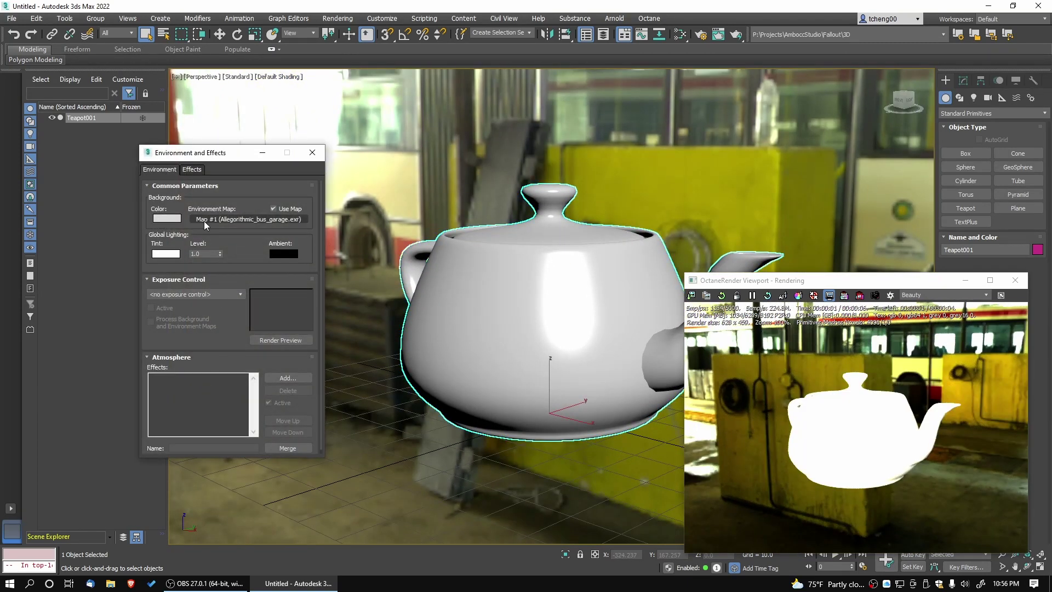
key(m)
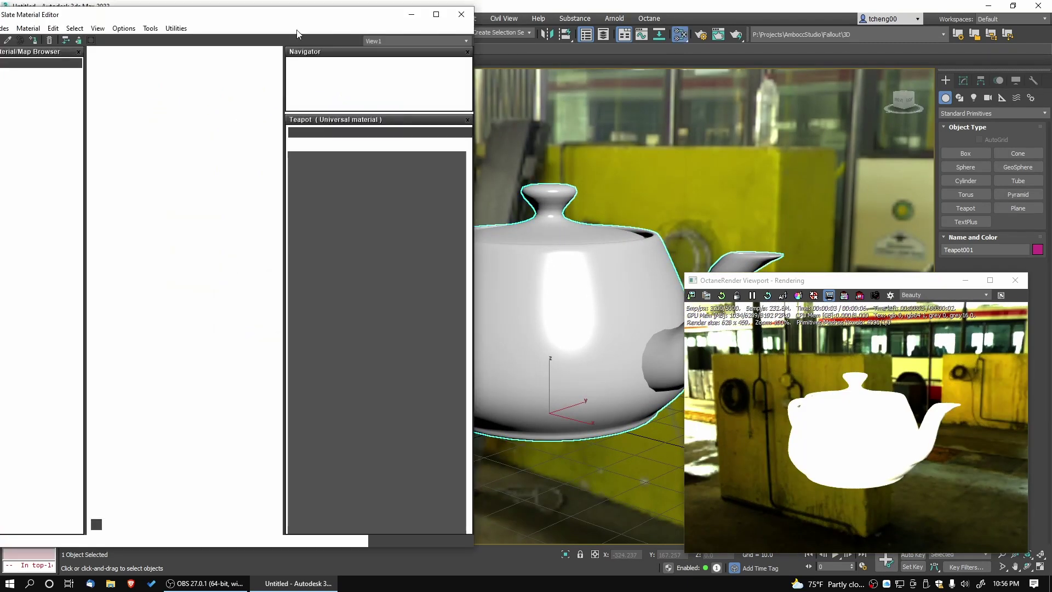
Add an Octane RGB image node, Map #2, to the Slate graph
drag(292, 22, 698, 46)
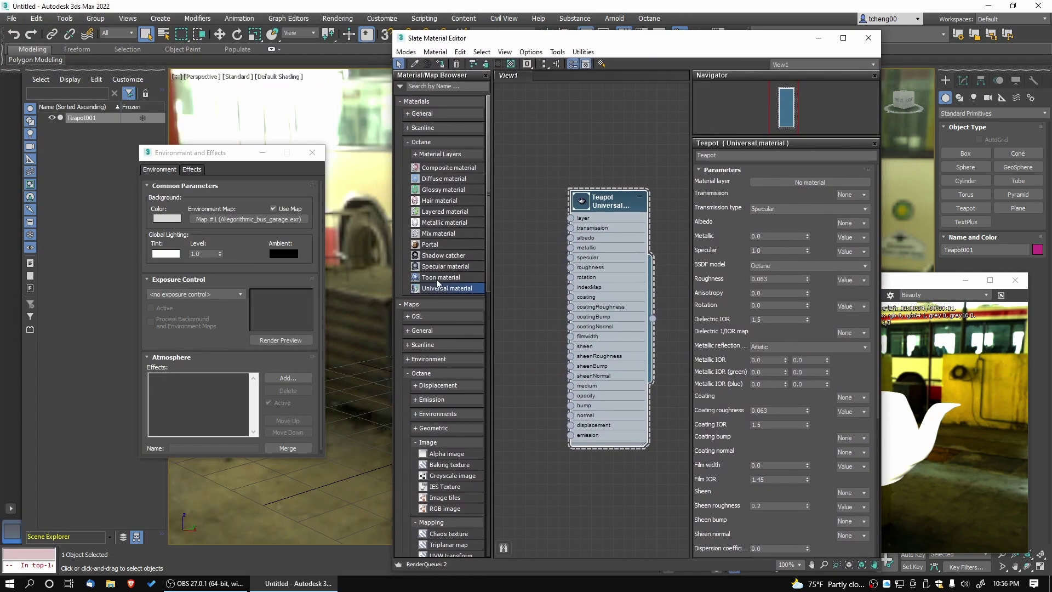
text(rgb)
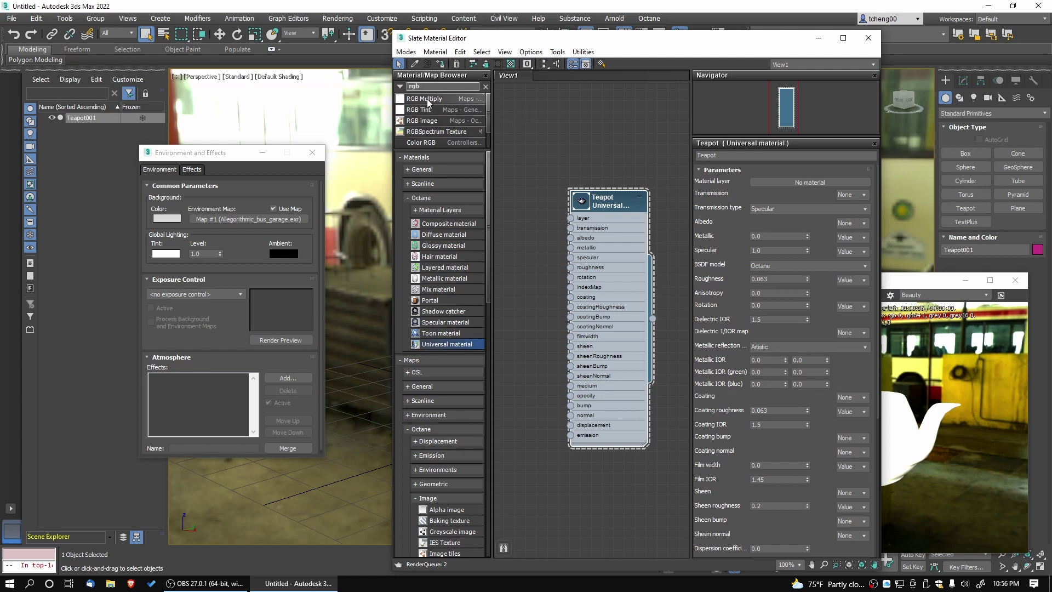
drag(590, 118, 589, 120)
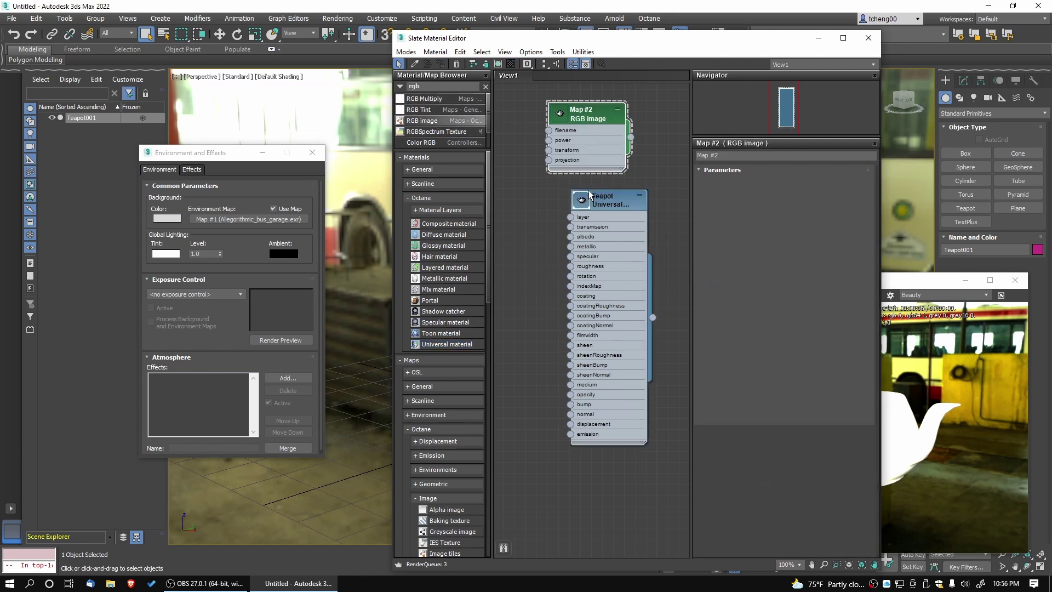
drag(586, 201, 575, 234)
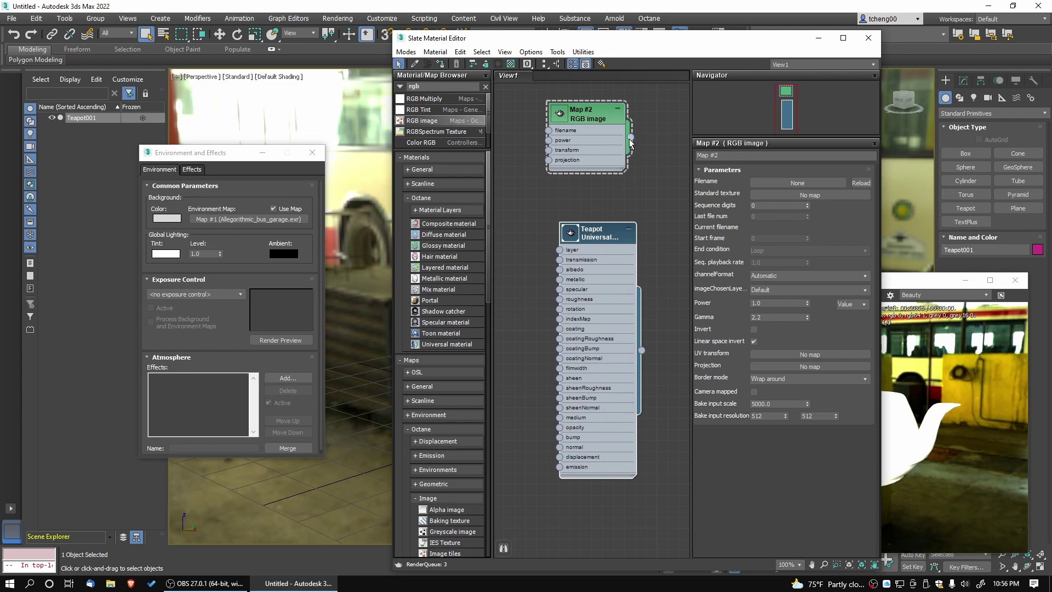
Connect Map #2 to the Environment Map as an instance and load Allegorithmic_airport.exr
click(244, 219)
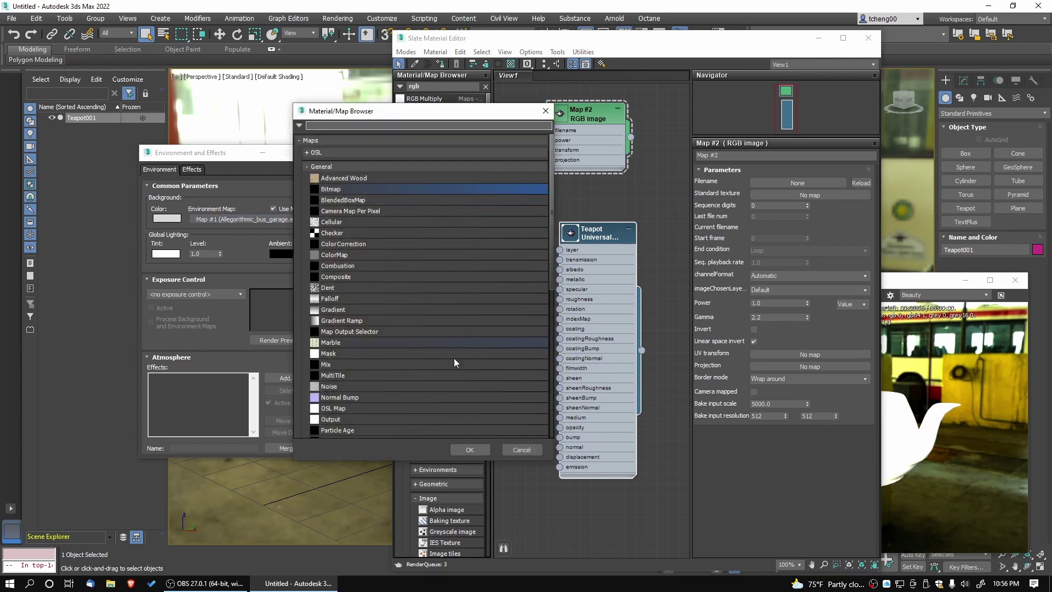
click(522, 449)
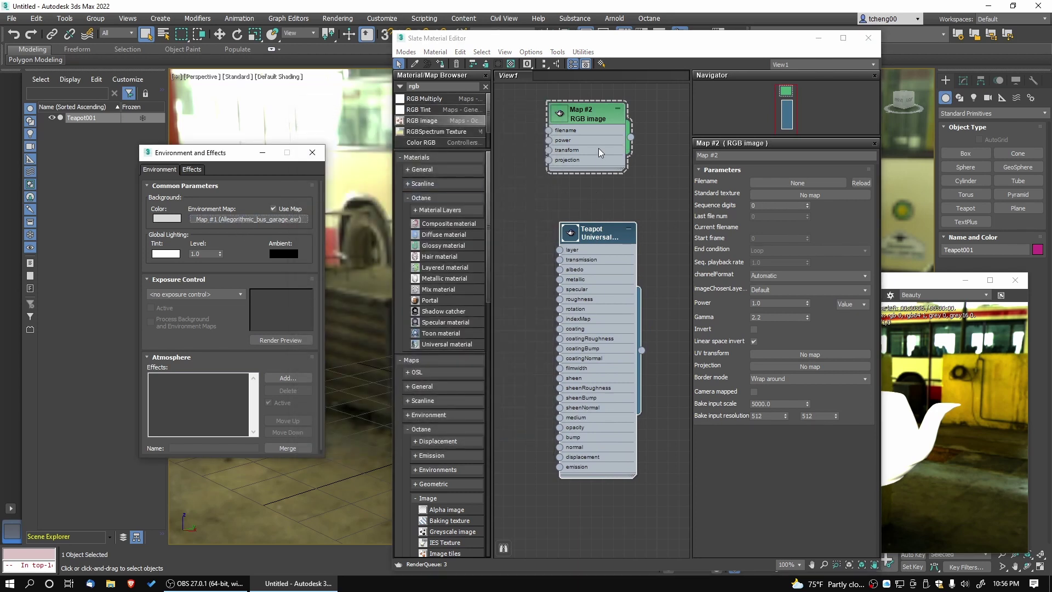
drag(631, 138, 255, 220)
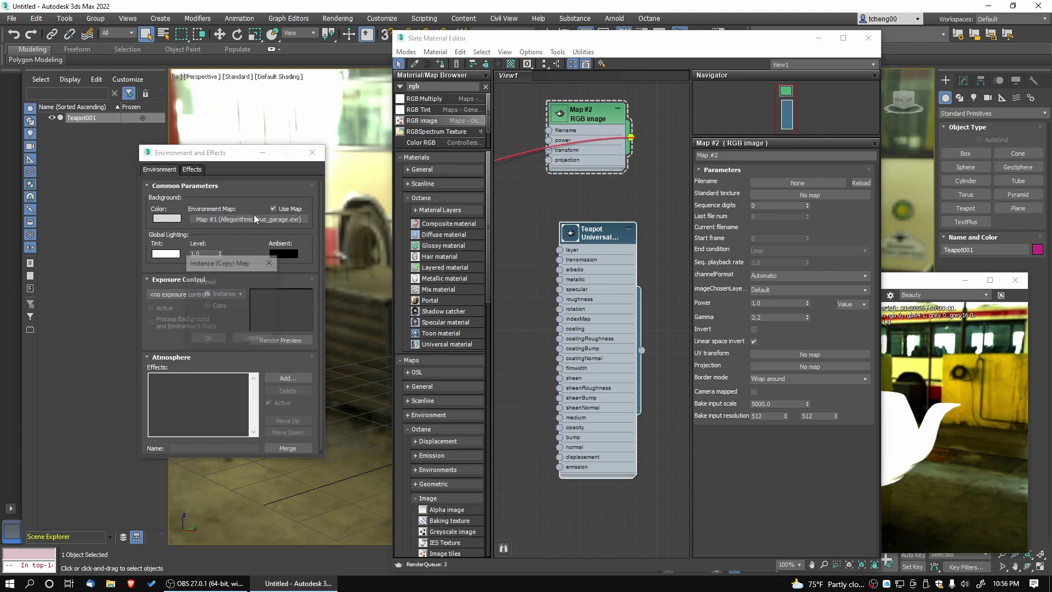
key(Return)
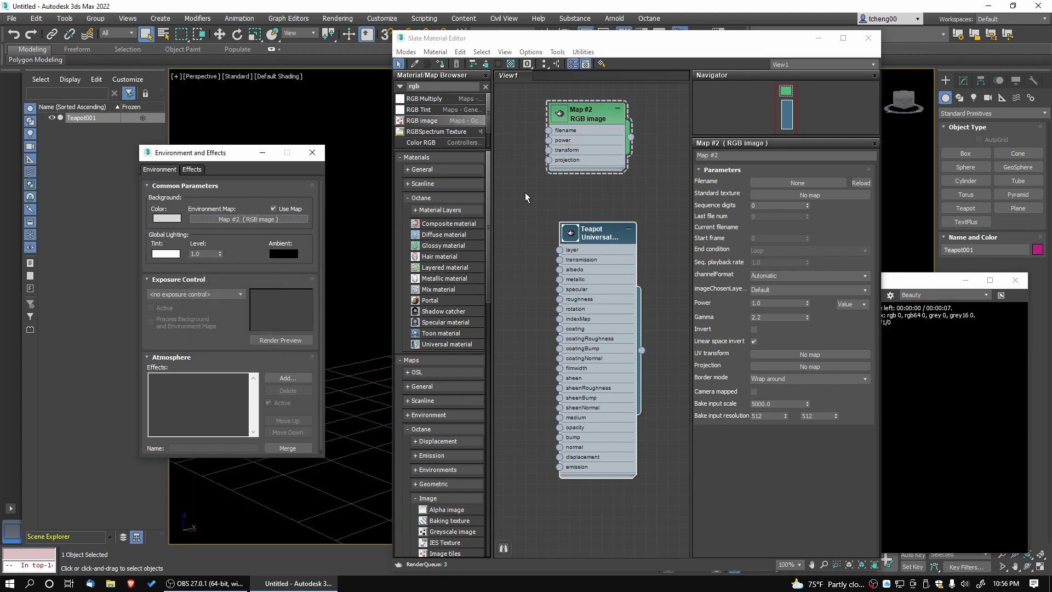
drag(595, 125, 603, 130)
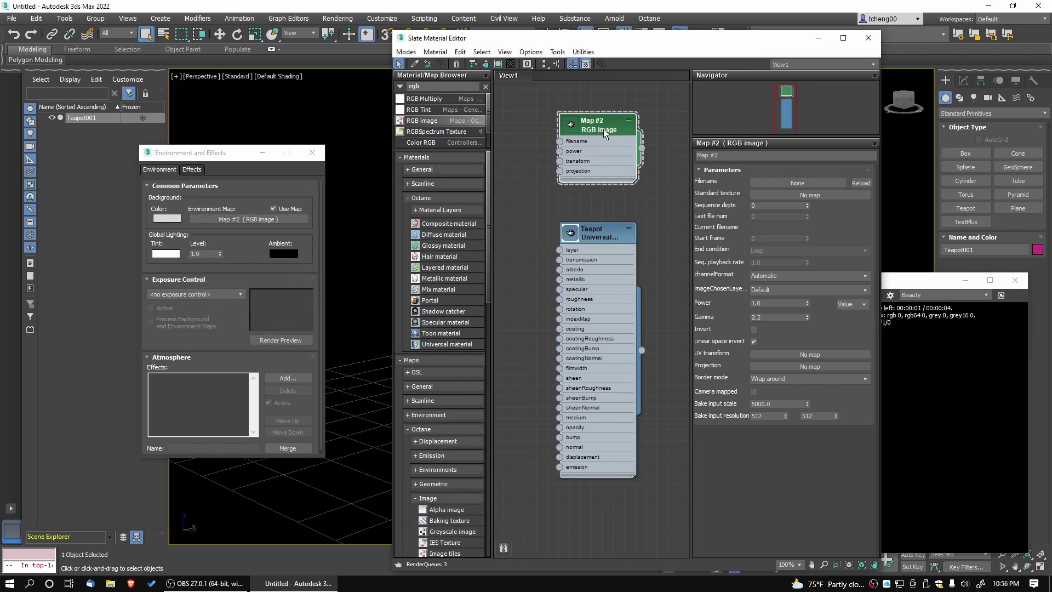
click(803, 183)
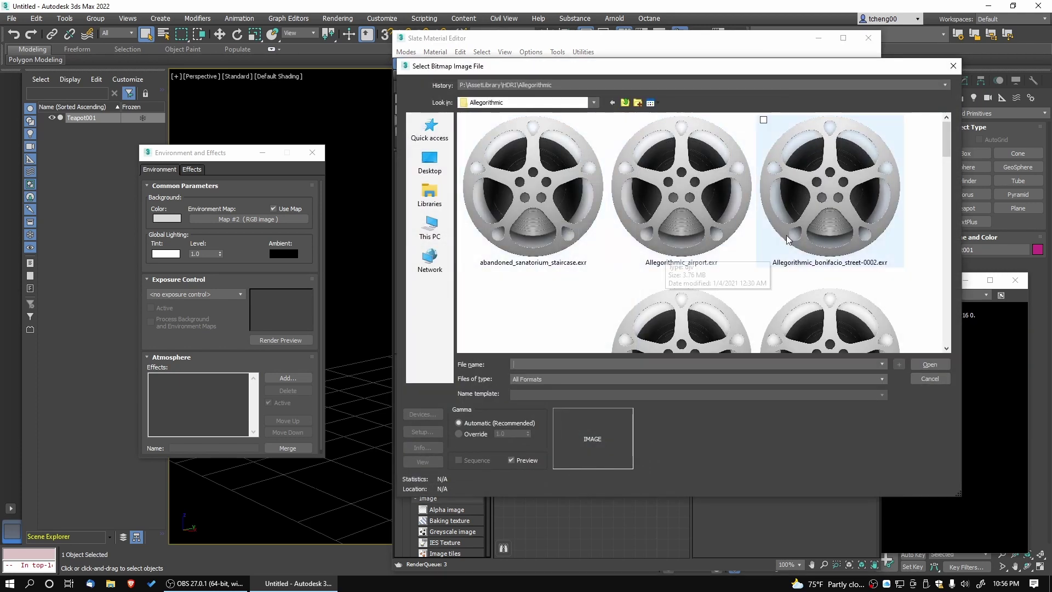
double_click(679, 236)
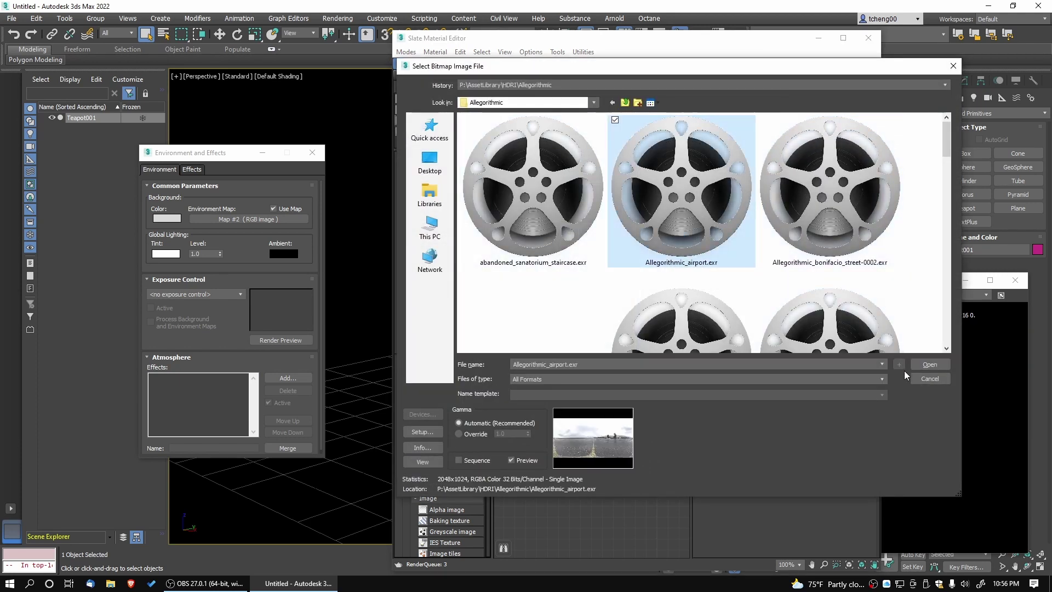
Accept the OpenEXR settings for the airport HDRI and orbit to a side view
click(407, 442)
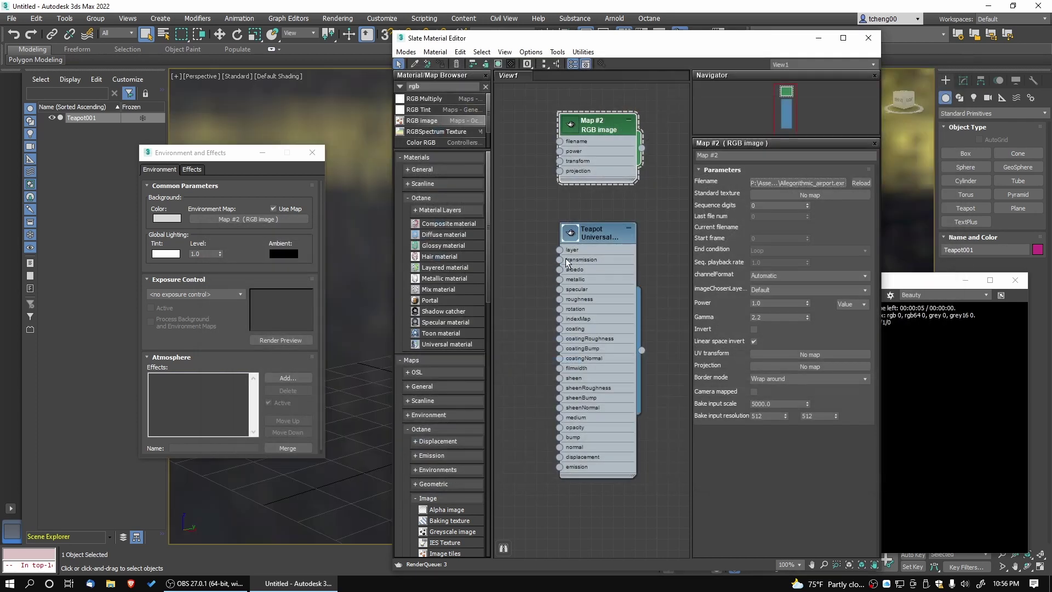
key(m)
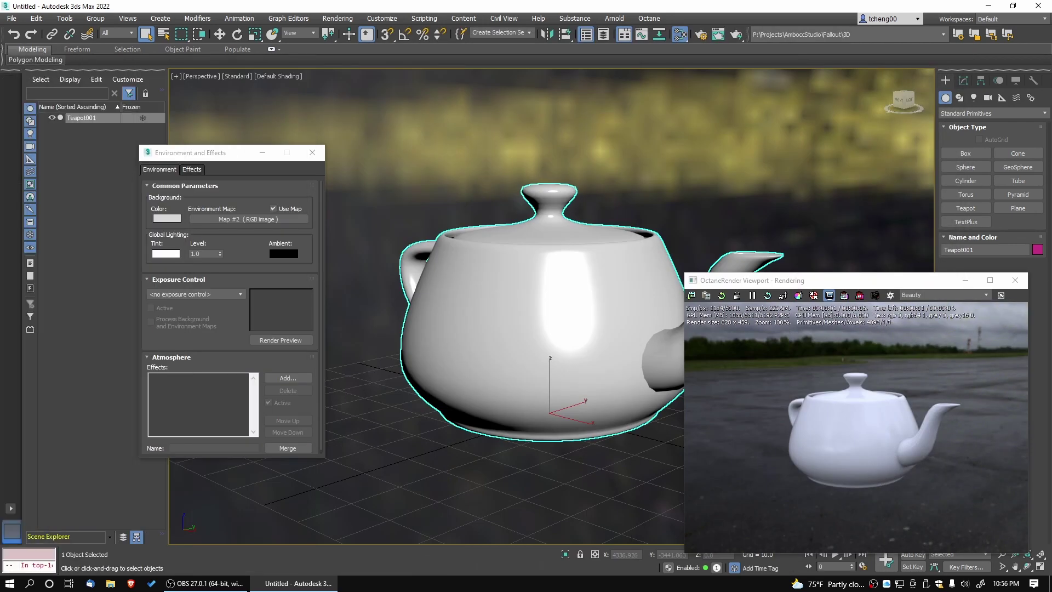
scroll(463, 282, down, 10)
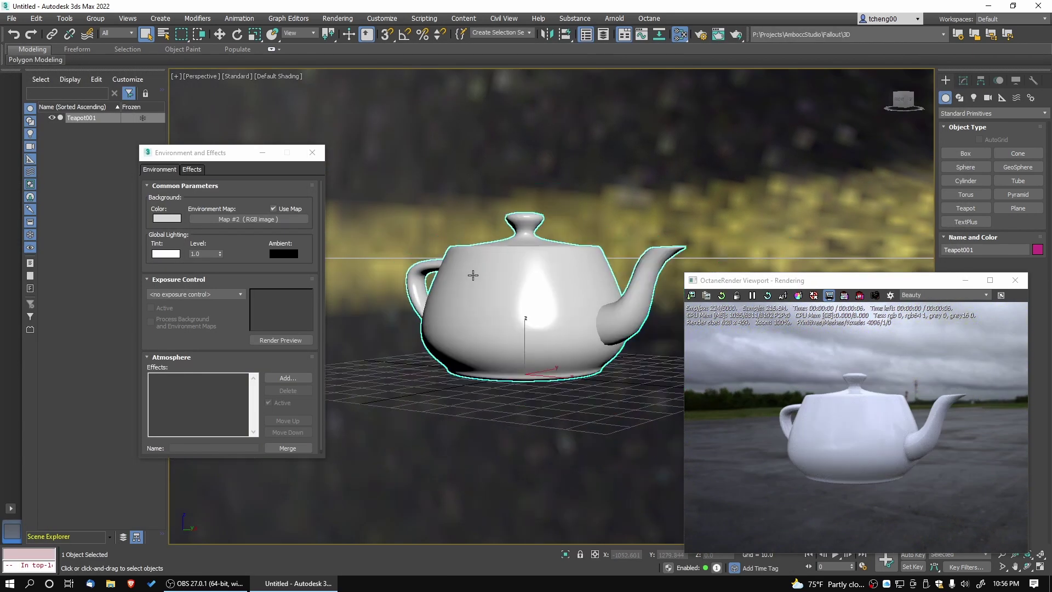
alt+middle_drag(487, 290, 269, 283)
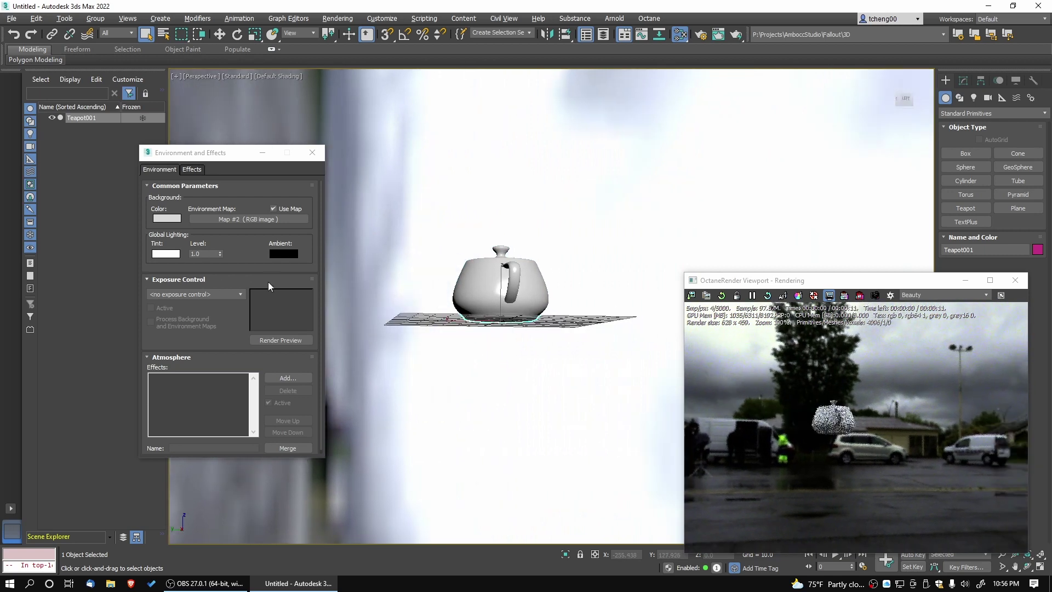
Set Map #2 gamma to 1.0 and power to 2.0
key(m)
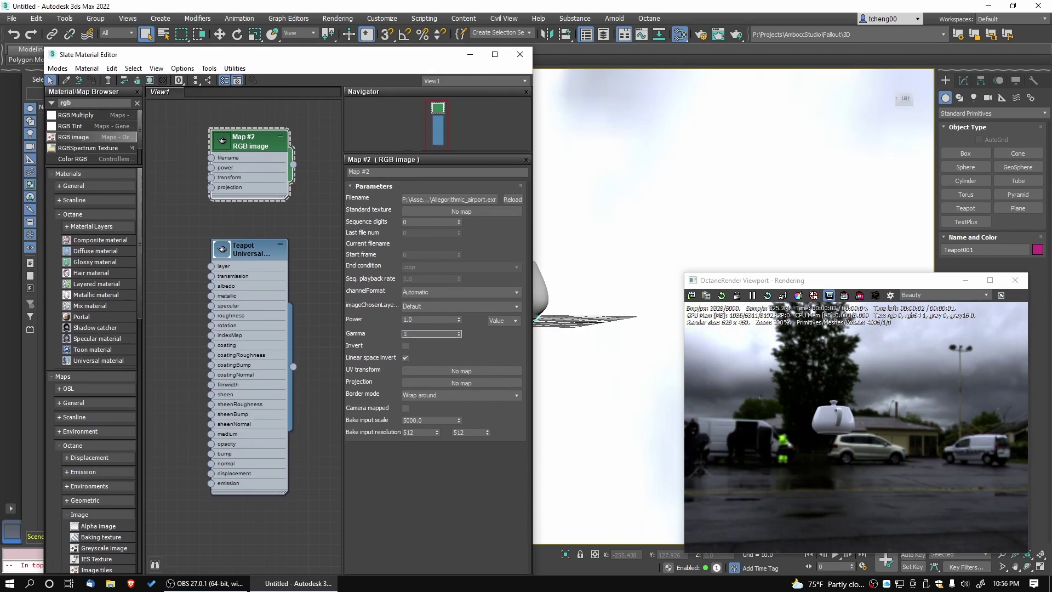
key(Return)
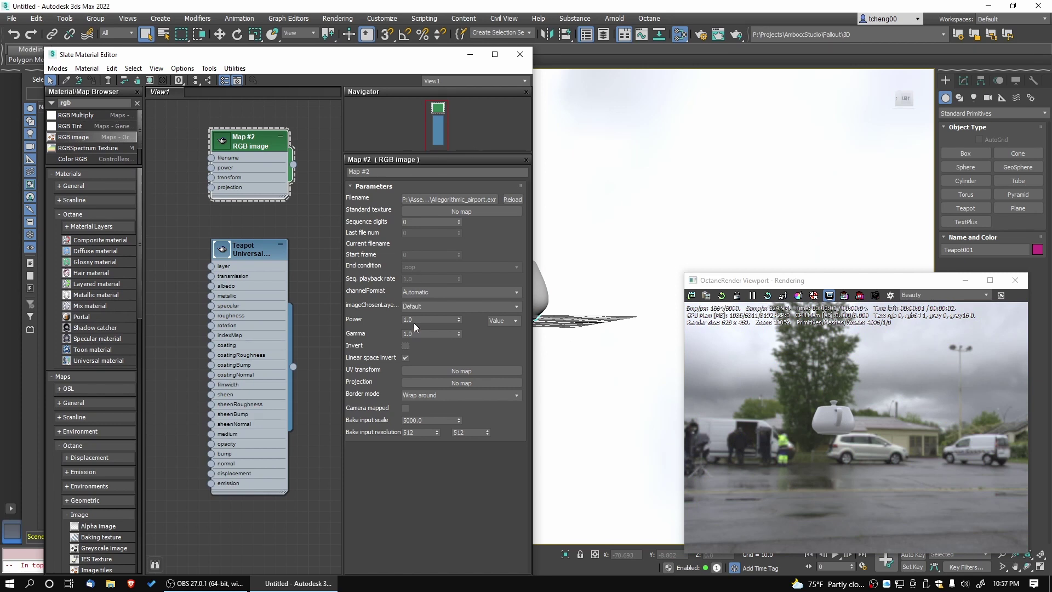
text(3)
key(Return)
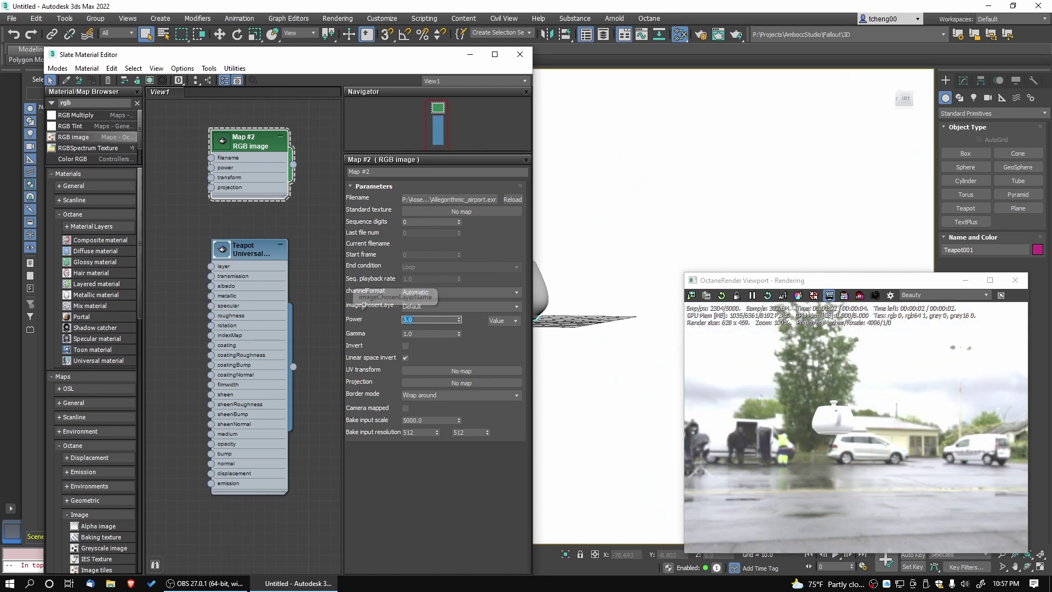
text(2)
key(Return)
click(519, 54)
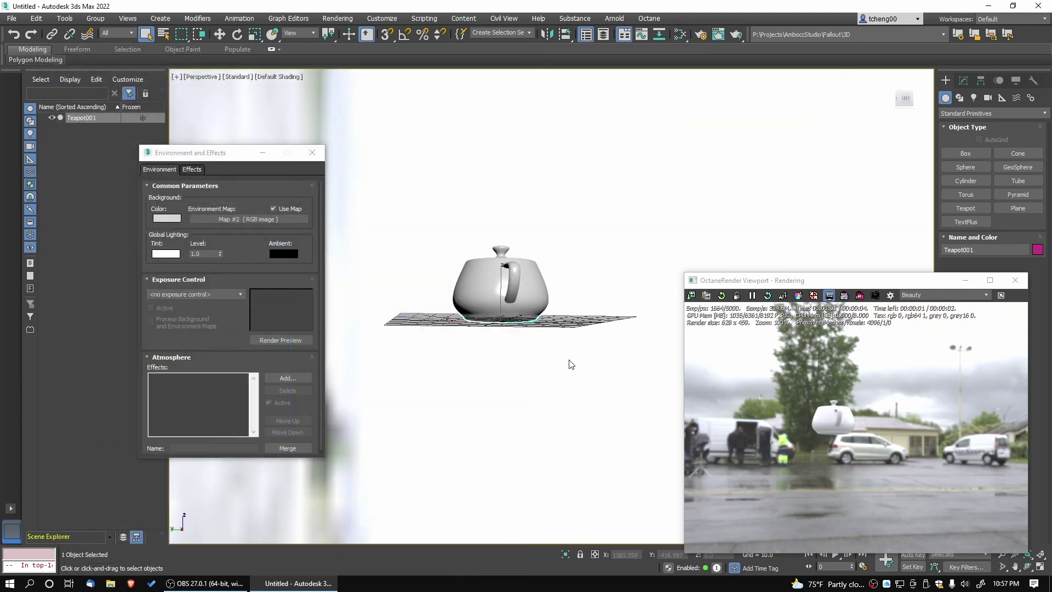
Orbit and pan the viewport to reposition the teapot against the brighter backdrop
alt+middle_drag(610, 347, 879, 341)
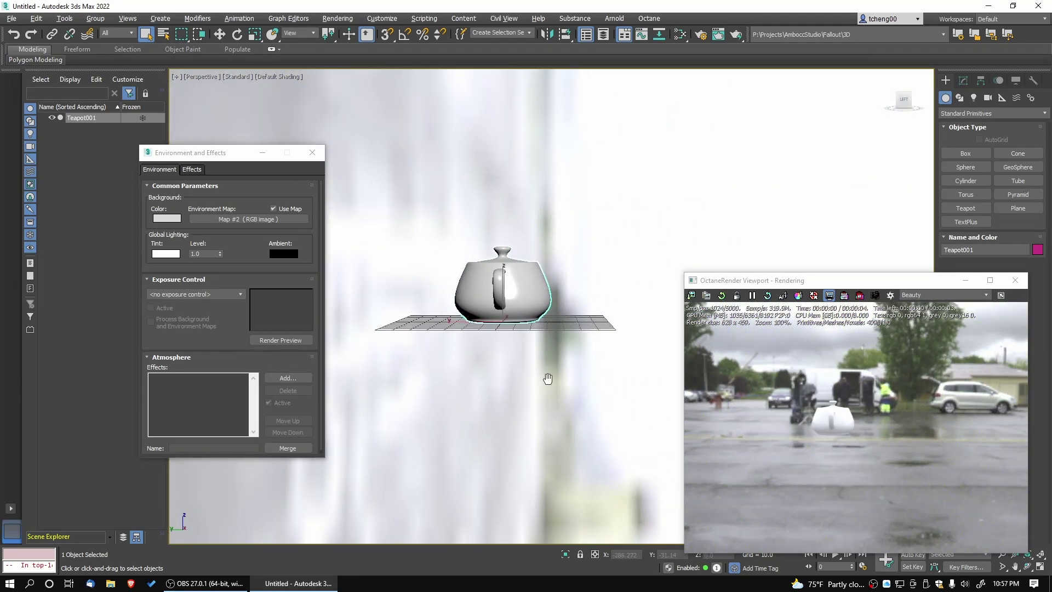
middle_drag(548, 378, 543, 415)
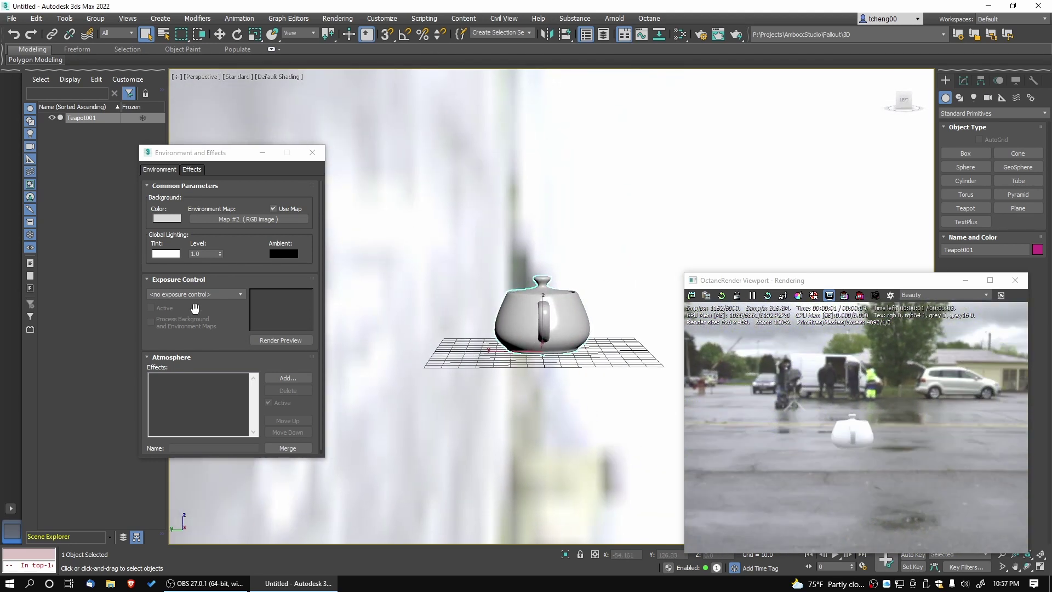
drag(218, 158, 131, 186)
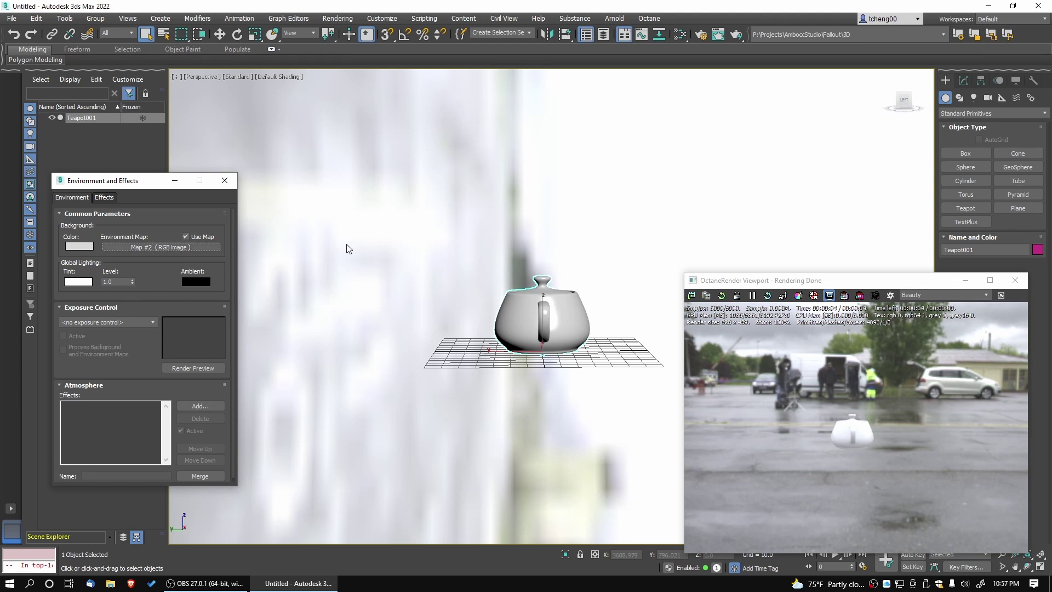
key(m)
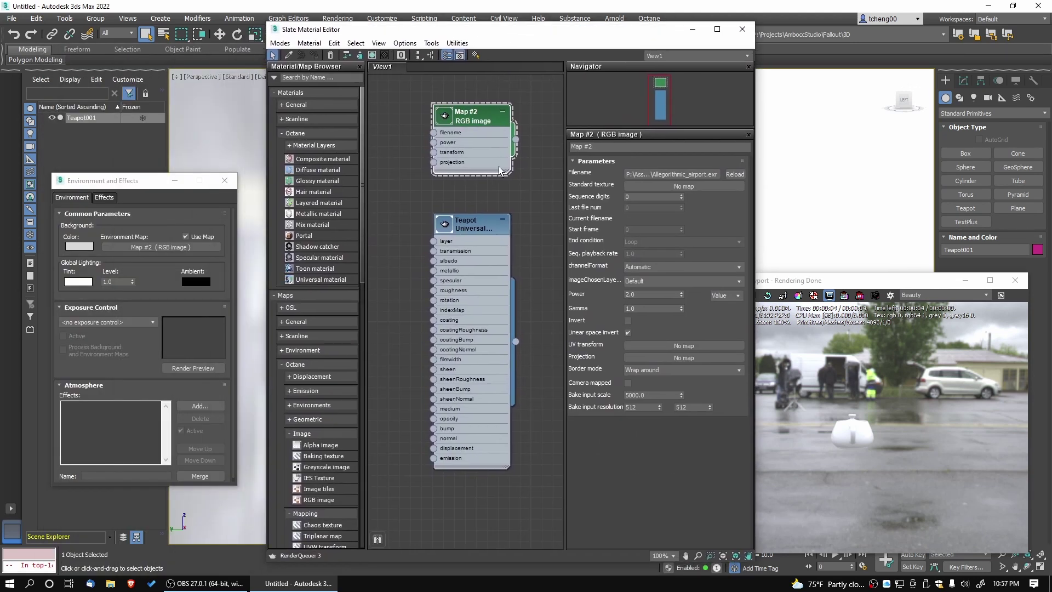
Collapse the Environment, Octane maps and Octane materials categories in the Material/Map Browser
click(303, 351)
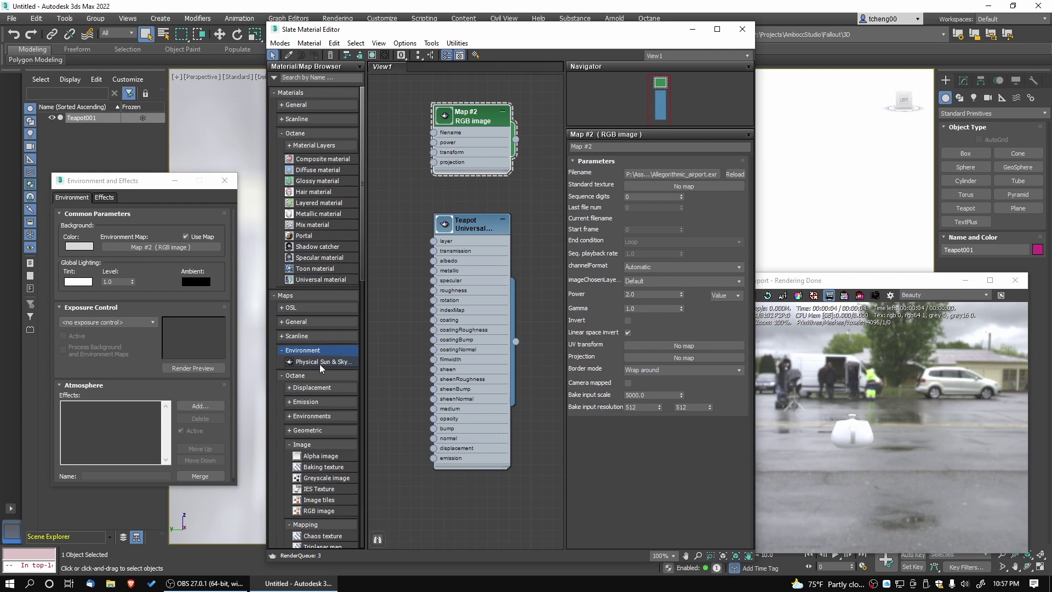
click(282, 350)
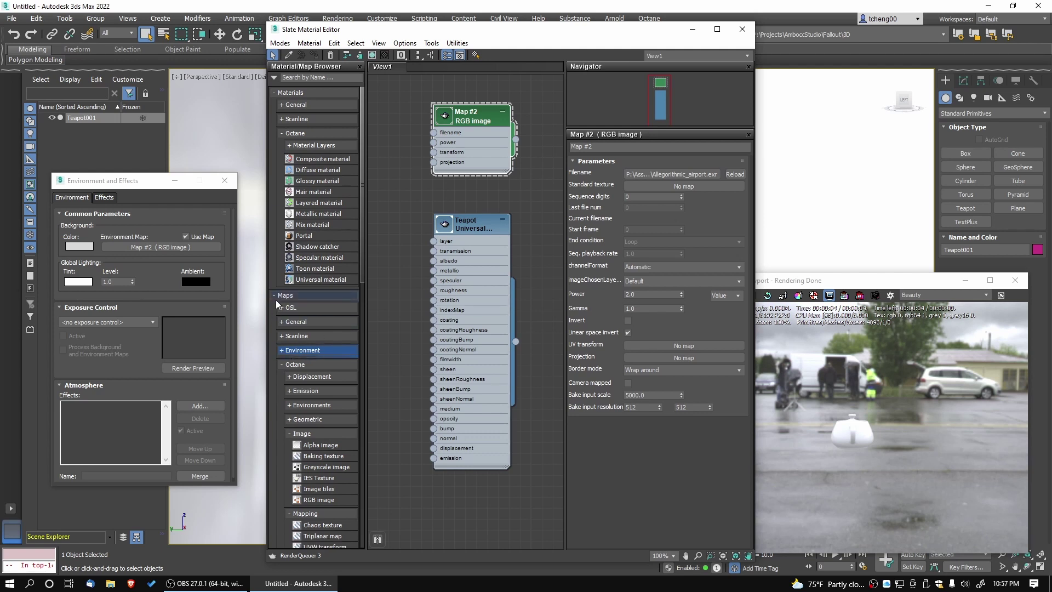
click(283, 365)
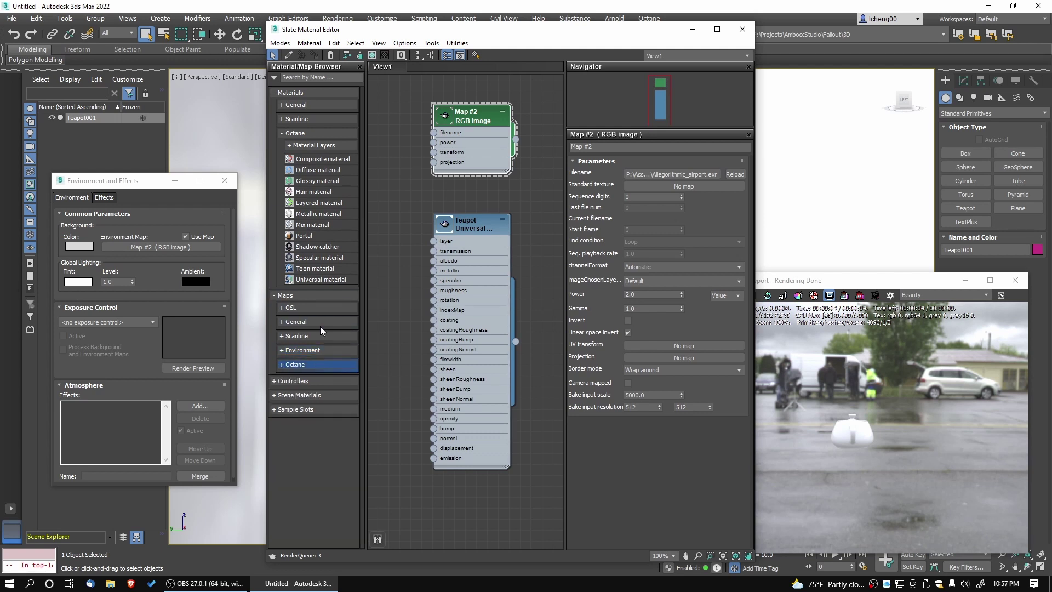
click(283, 133)
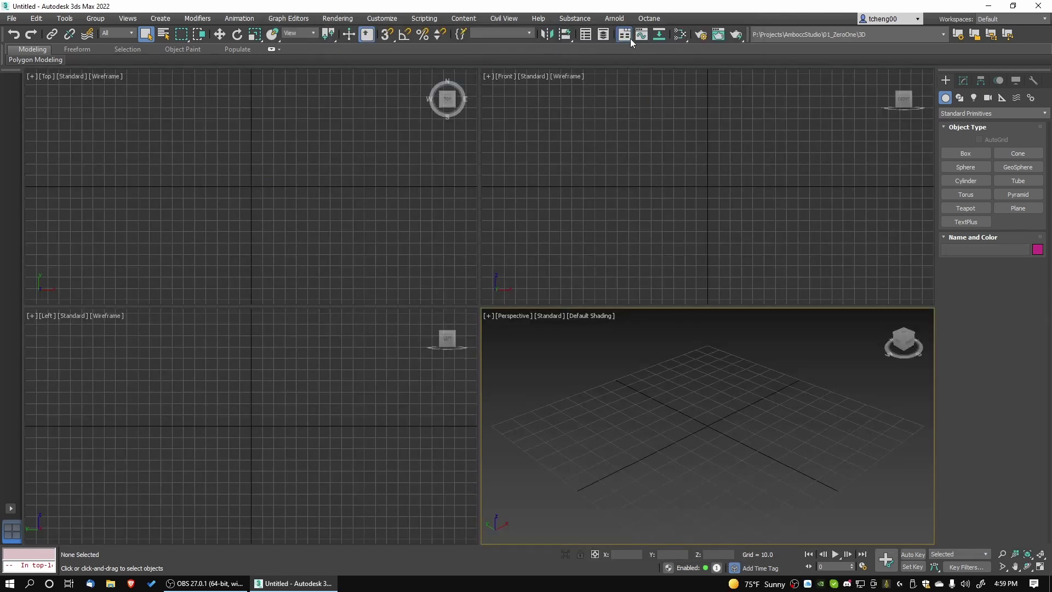
Run an Octane menu command and maximize the Perspective viewport with Alt+W
click(649, 18)
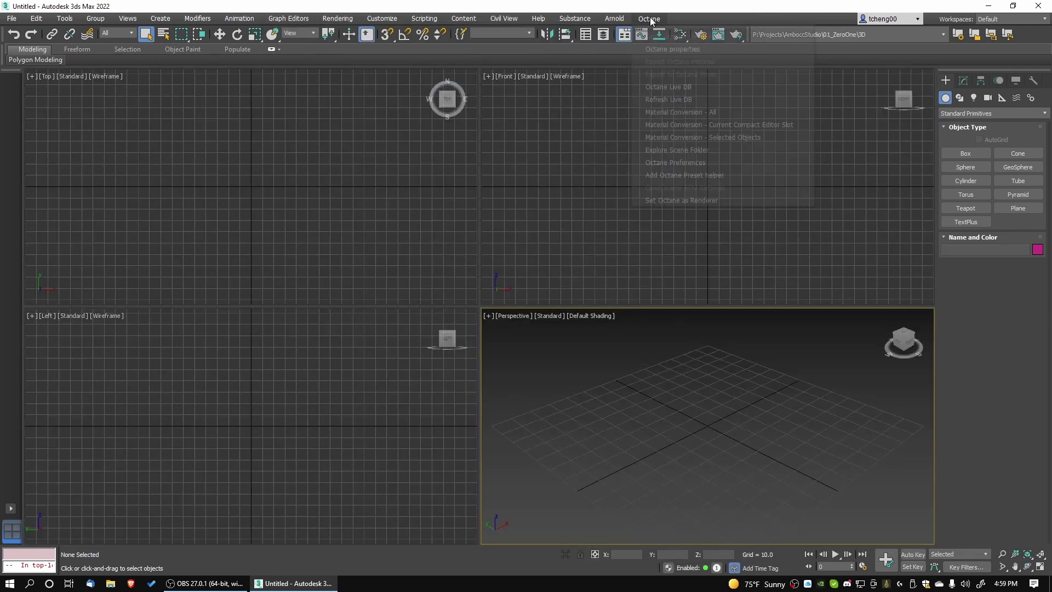
click(675, 198)
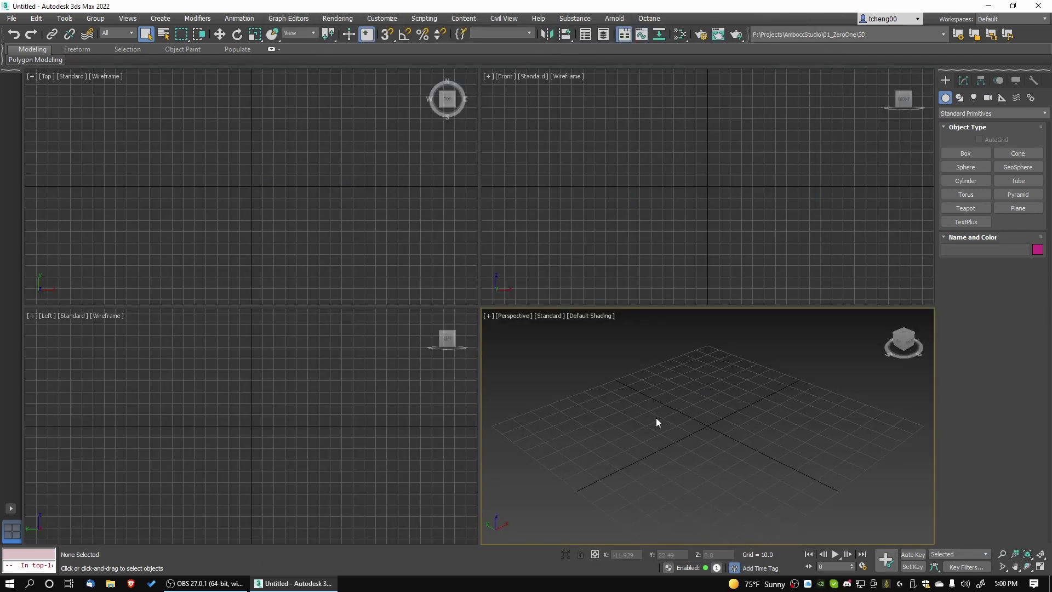
key(alt+w)
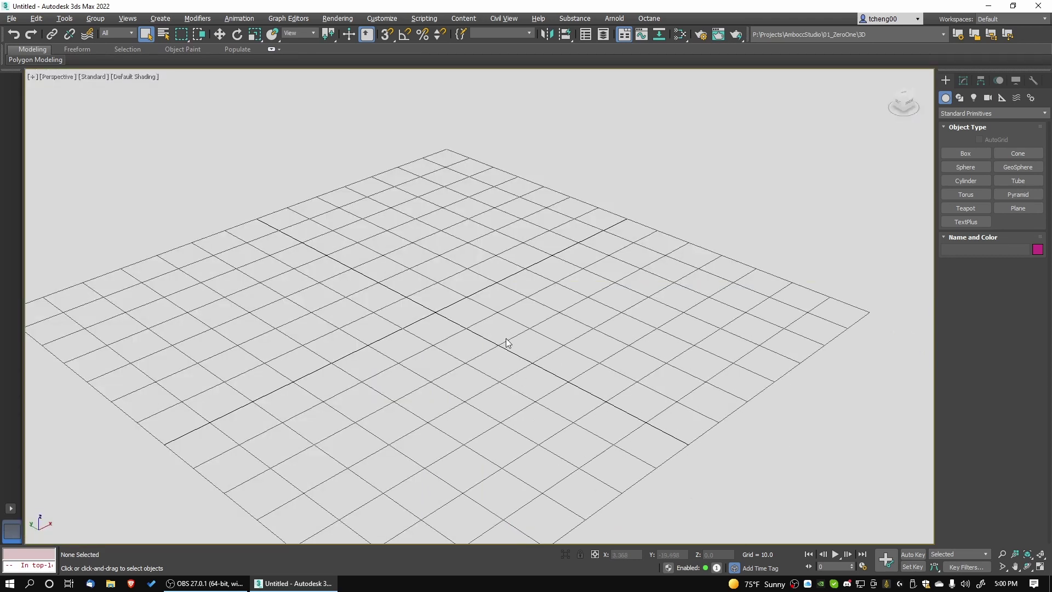
scroll(506, 342, down, 3)
alt+middle_drag(554, 363, 555, 346)
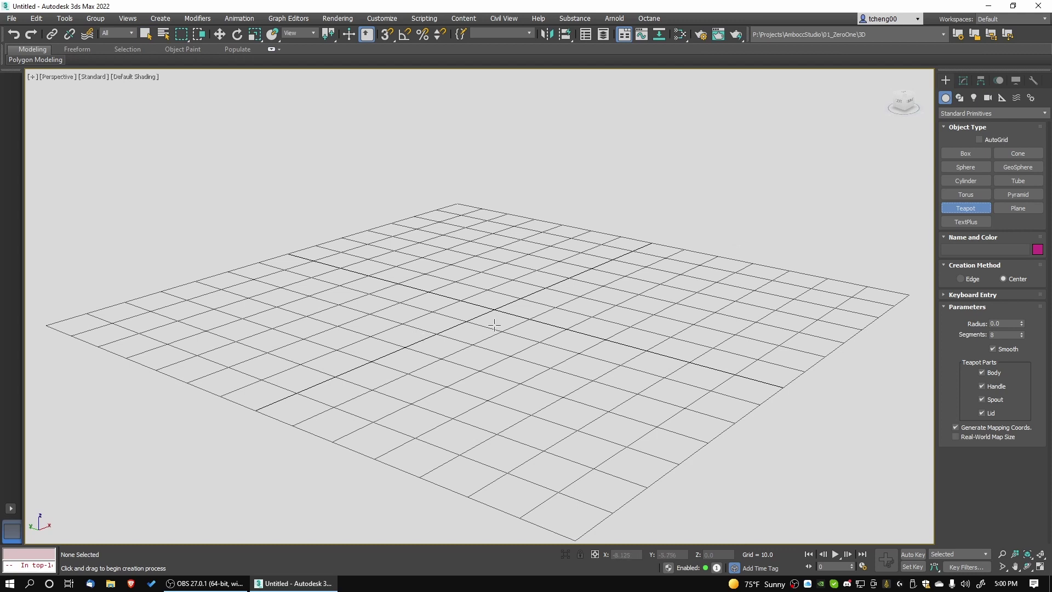
Create a teapot of radius 21.112 at the grid centre
drag(495, 310, 559, 347)
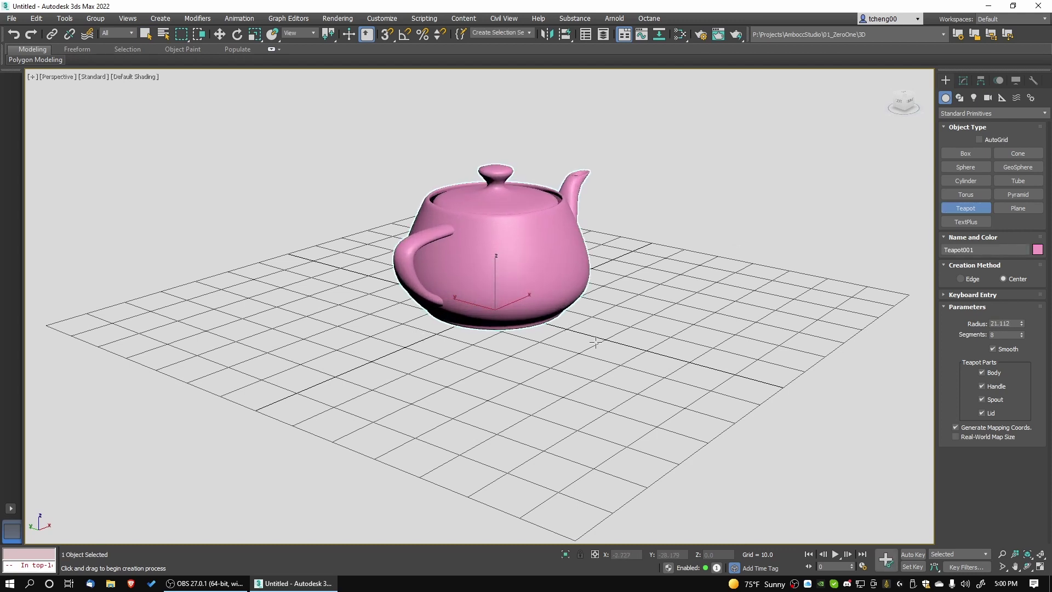
scroll(559, 348, up, 2)
alt+middle_drag(559, 348, 580, 372)
scroll(563, 376, up, 2)
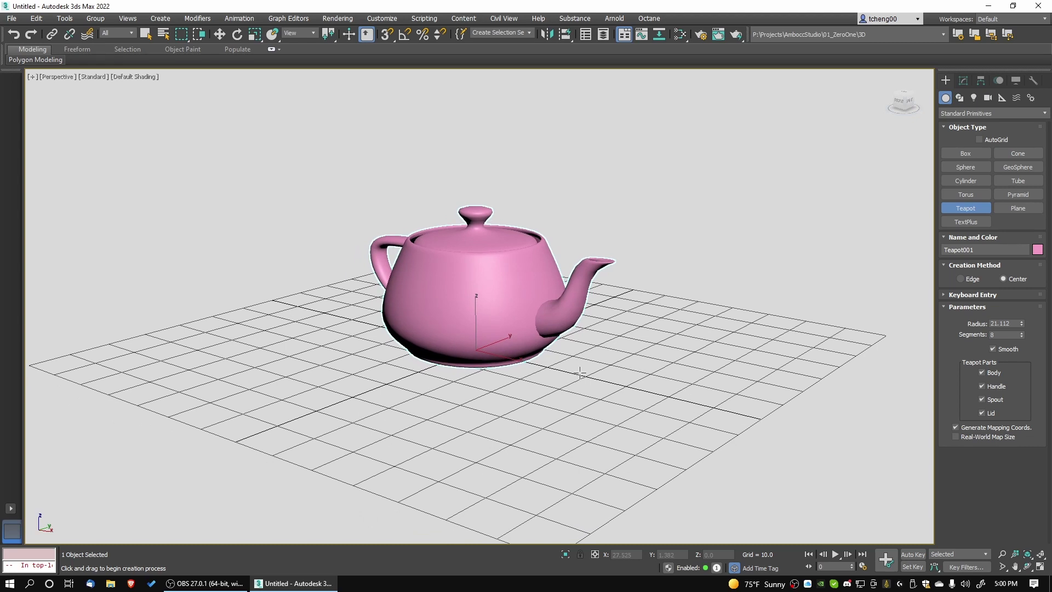
Open the Slate Material Editor and Environment and Effects windows, arranged side by side
key(m)
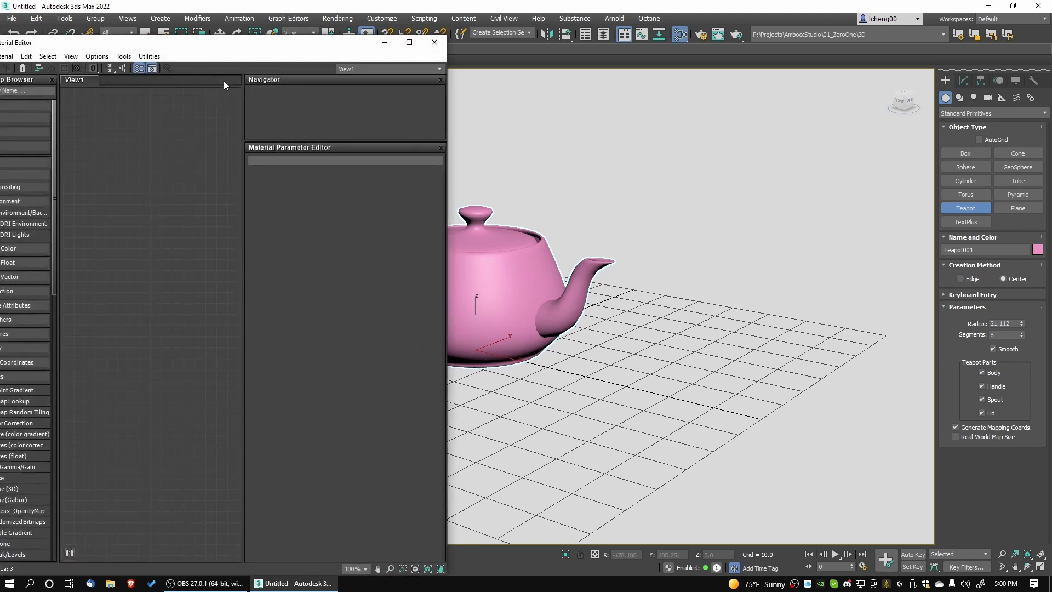
drag(229, 45, 812, 19)
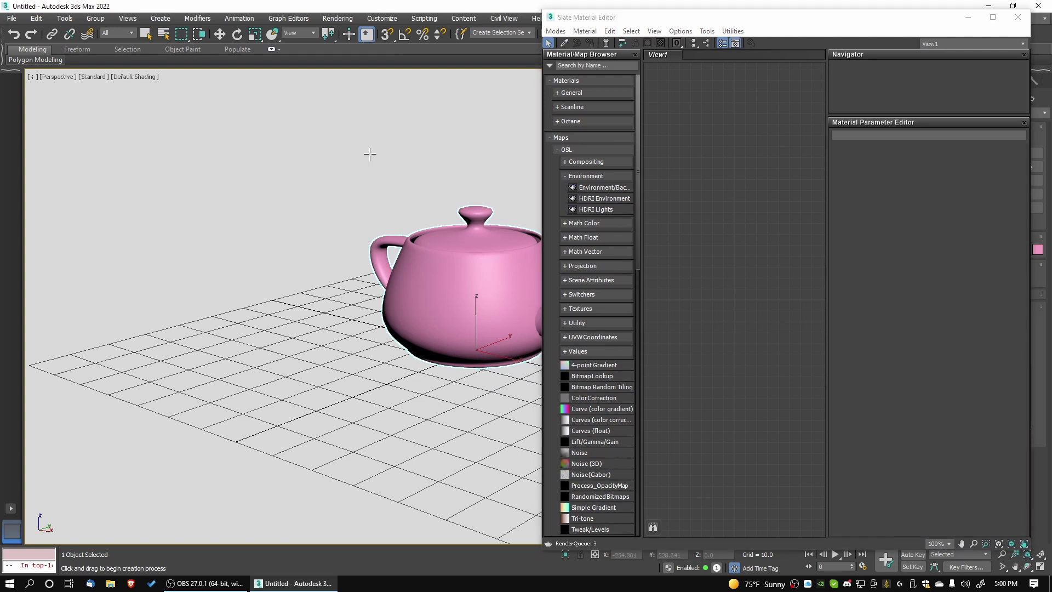
key(8)
drag(145, 198, 223, 146)
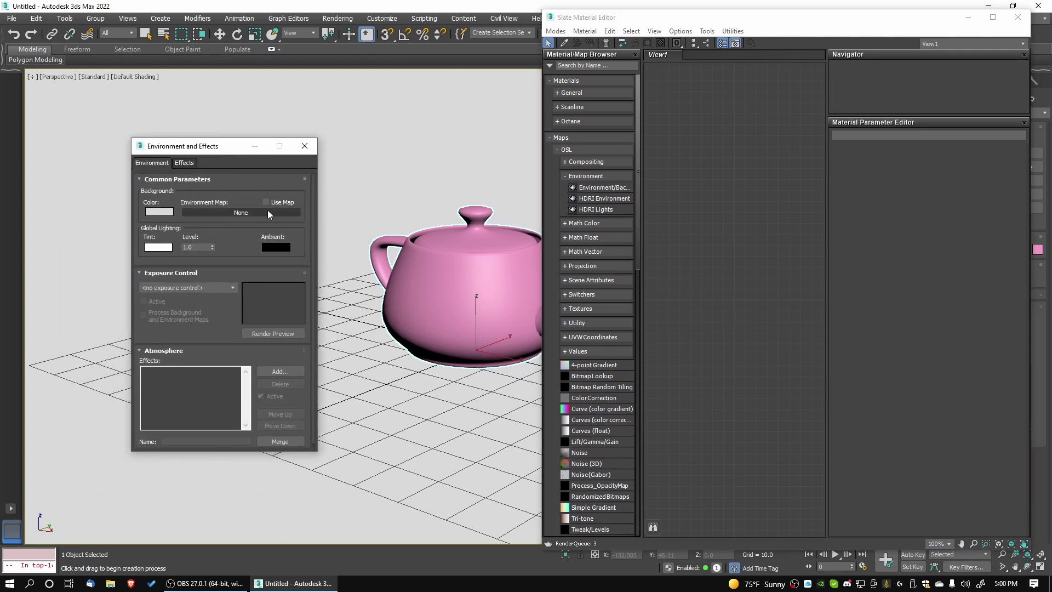
Add an HDRI Environment node loading P:\AssetLibrary\HDRI\Allegorithmic\Allegorithmic_airport.exr
click(558, 150)
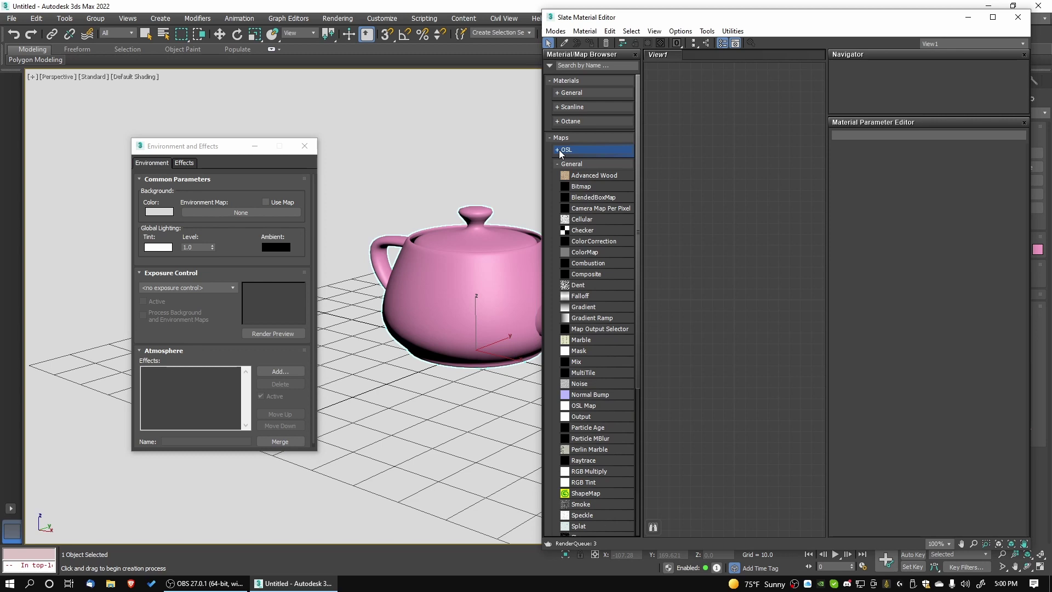
click(556, 150)
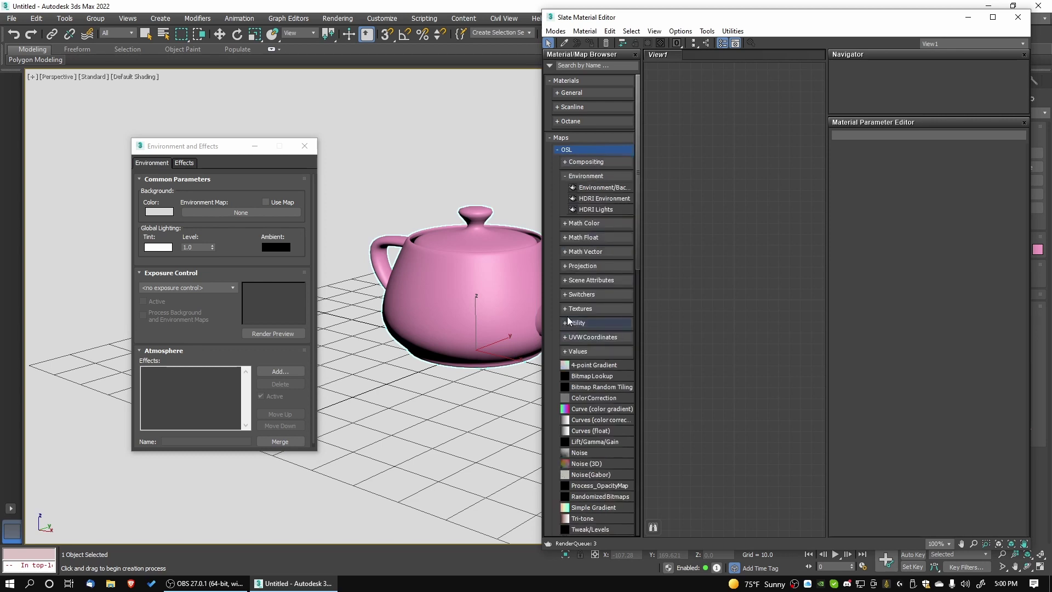
drag(602, 200, 685, 202)
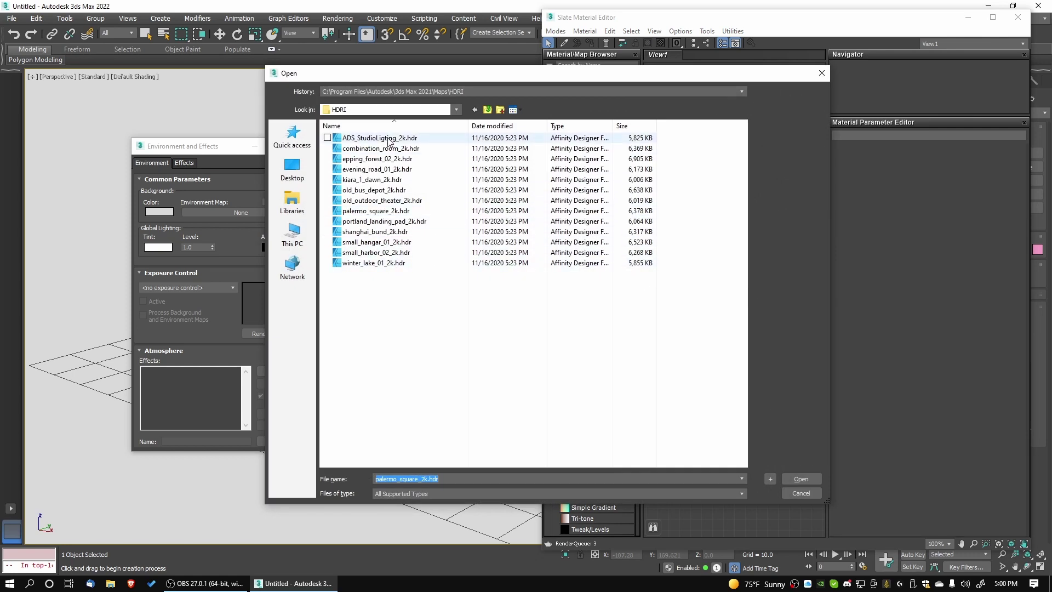
click(459, 111)
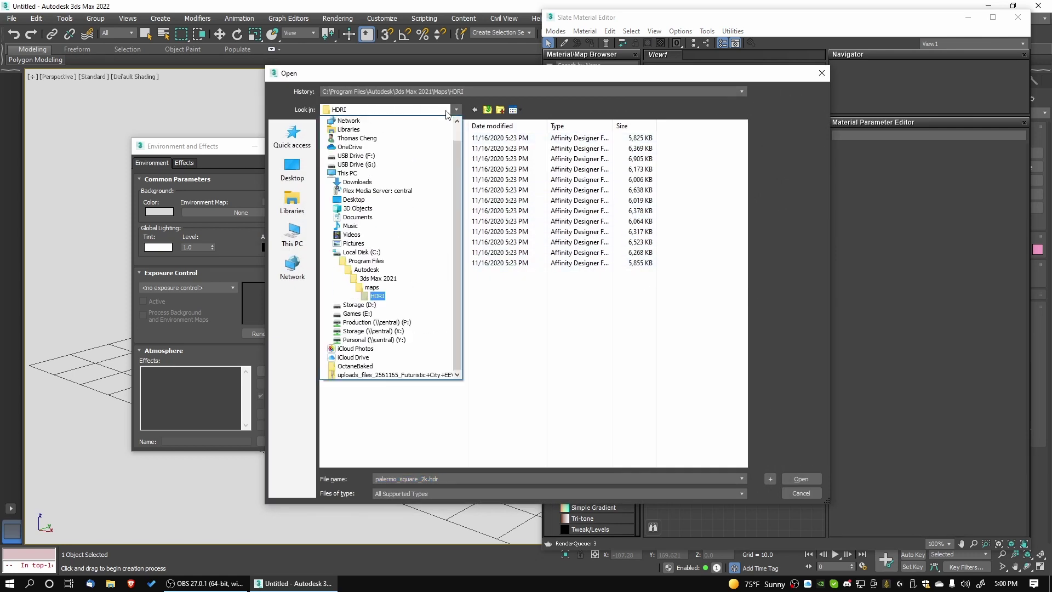
click(428, 413)
click(299, 250)
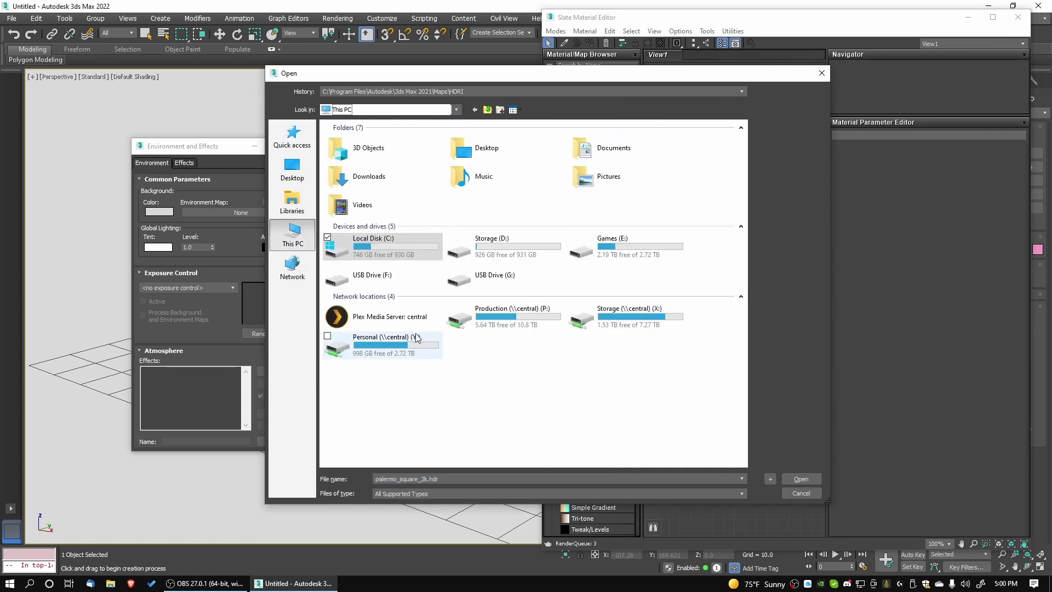
double_click(482, 312)
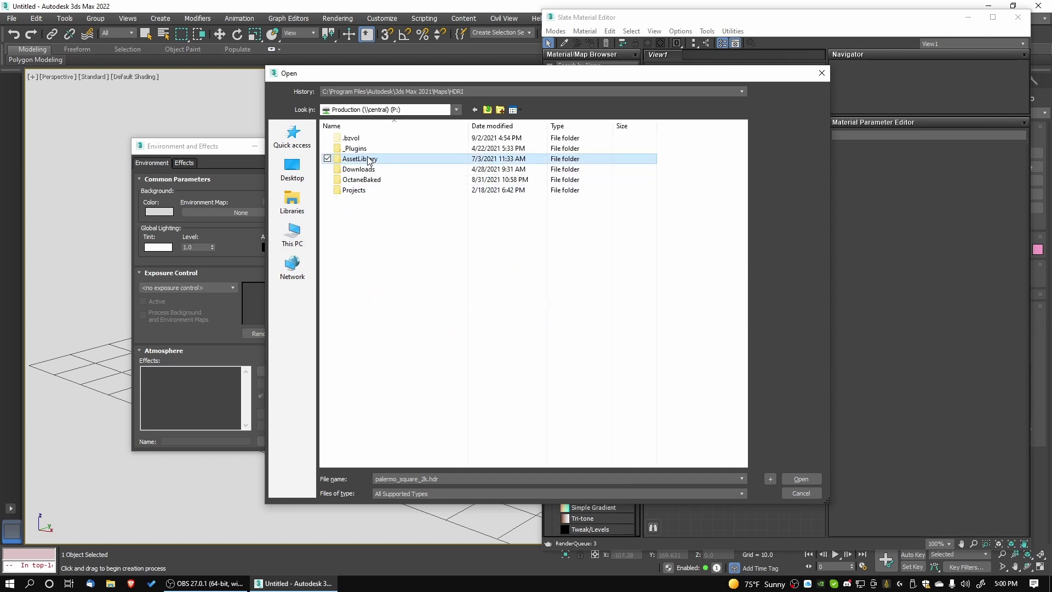
double_click(367, 159)
double_click(356, 190)
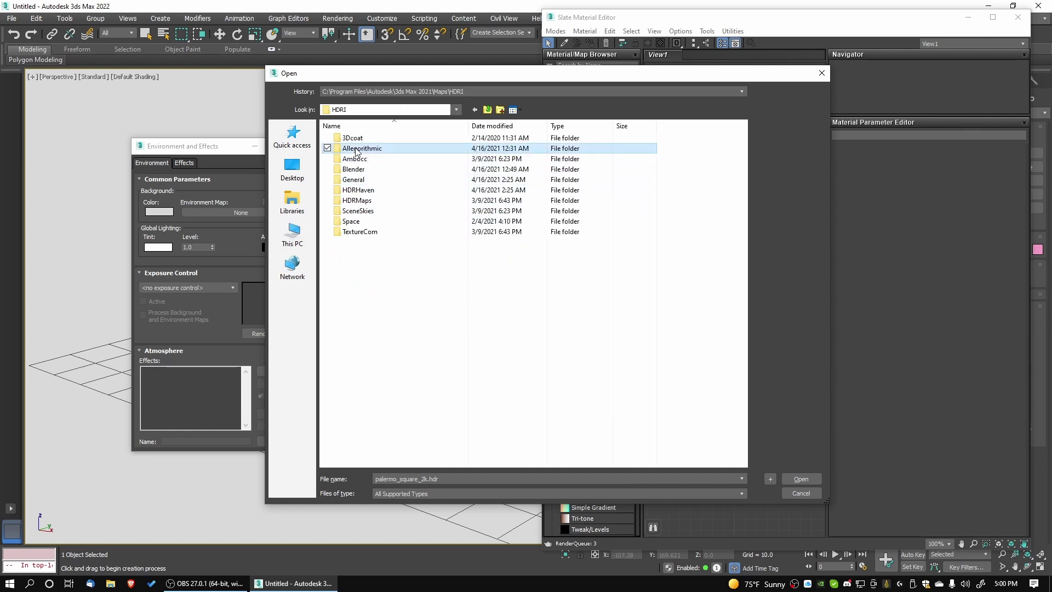
double_click(356, 150)
click(544, 198)
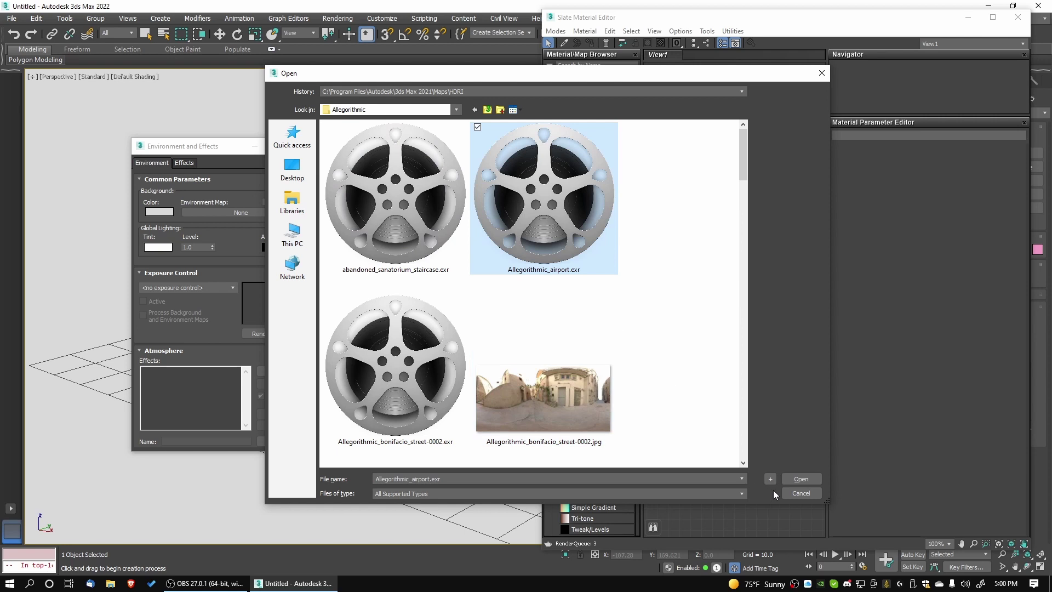
click(800, 478)
Wire the HDRI Environment node into the Environment Map slot as an instance
drag(694, 213, 737, 234)
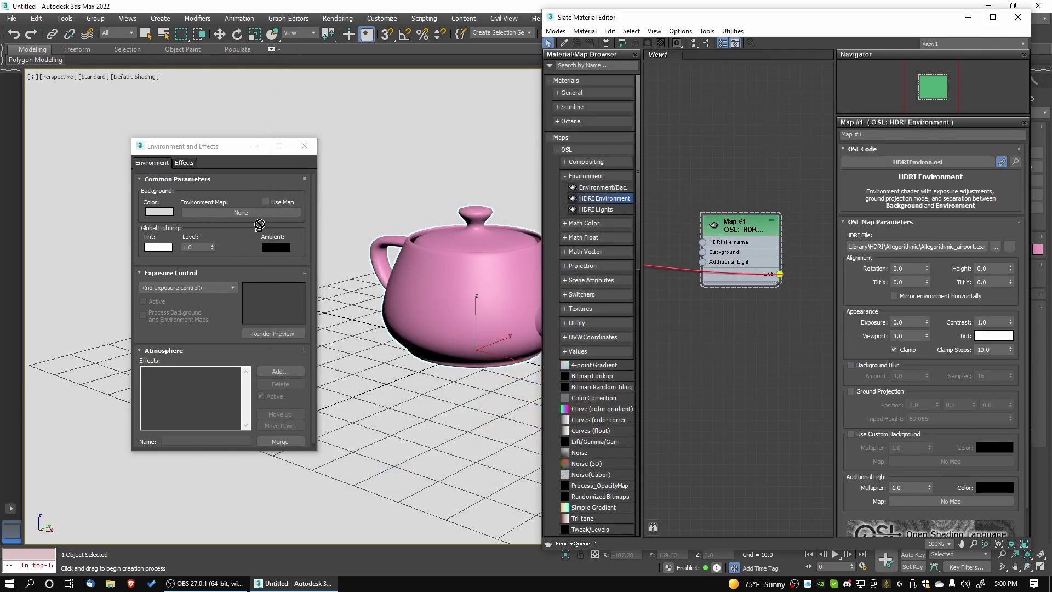
drag(260, 224, 261, 210)
click(205, 333)
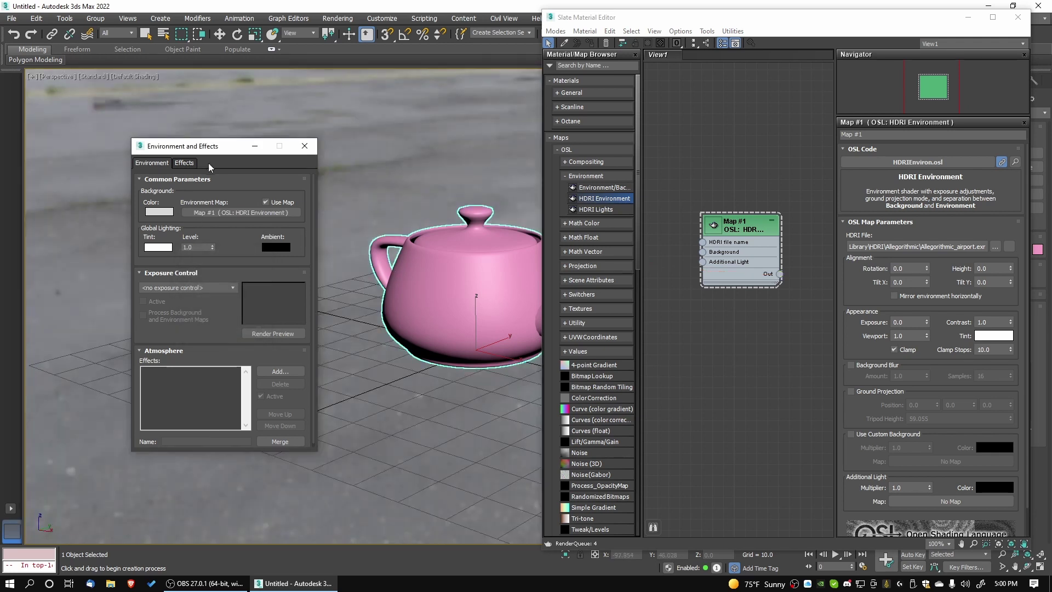
drag(208, 146, 163, 137)
drag(720, 24, 1051, 24)
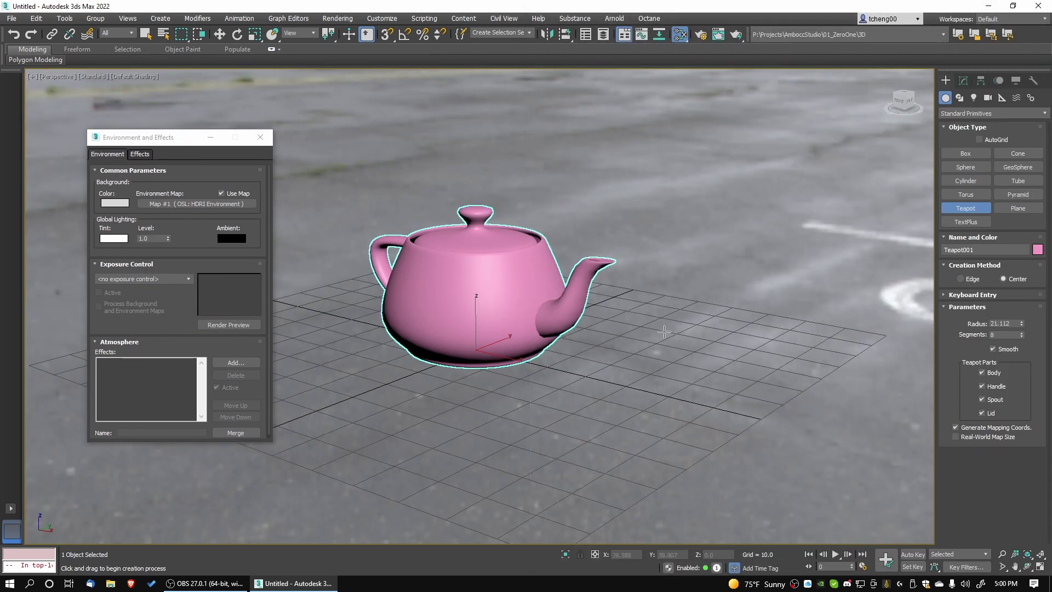
alt+middle_drag(664, 331, 681, 313)
Launch the Octane Viewport, shrink it beside the teapot, and orbit the perspective view
click(649, 18)
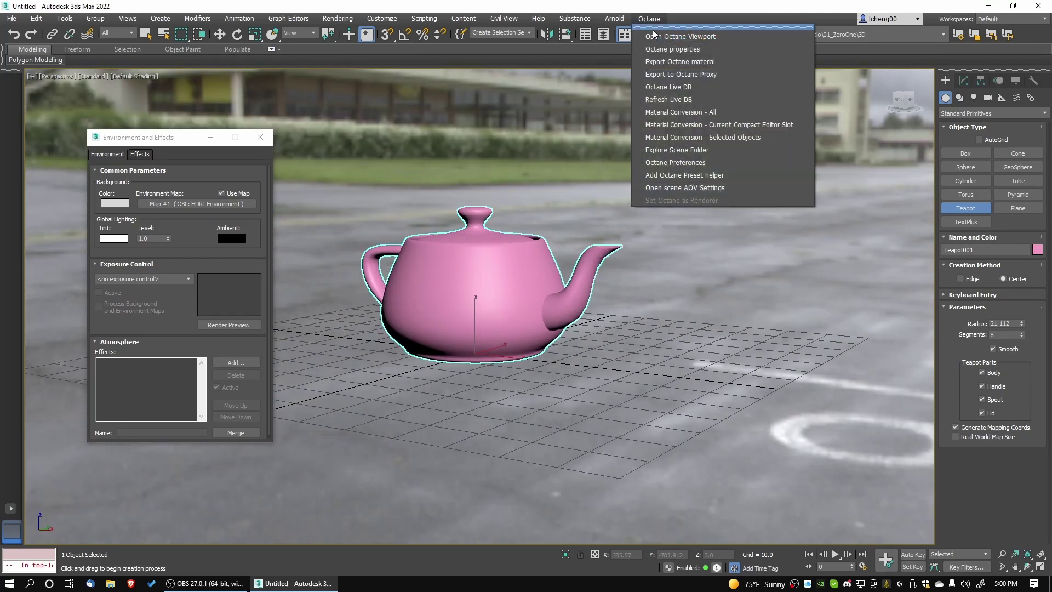
click(657, 33)
drag(636, 185, 808, 167)
drag(577, 166, 701, 272)
alt+middle_drag(574, 325, 719, 329)
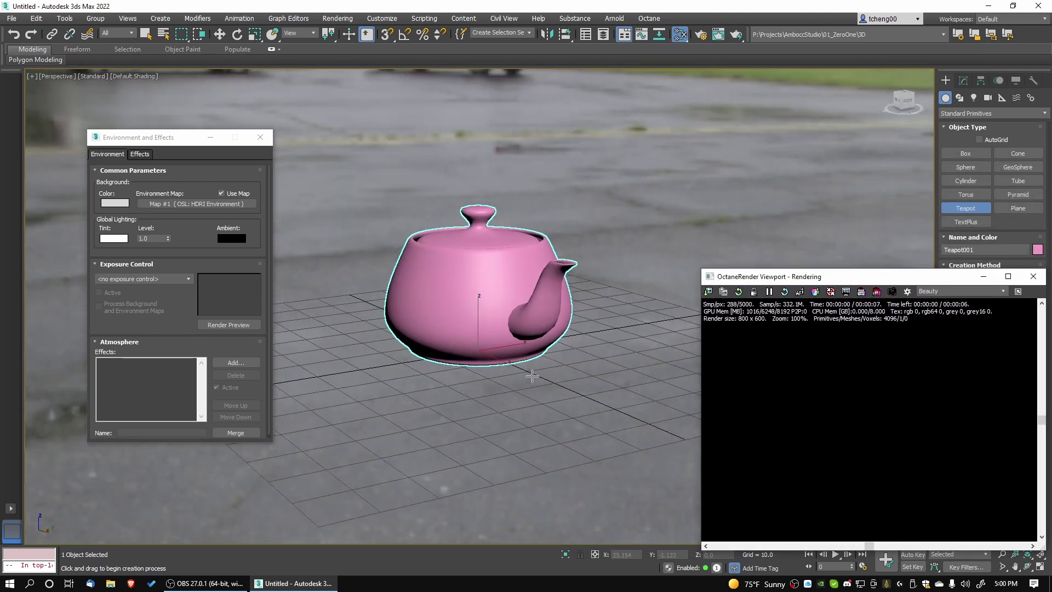
alt+middle_drag(531, 376, 570, 407)
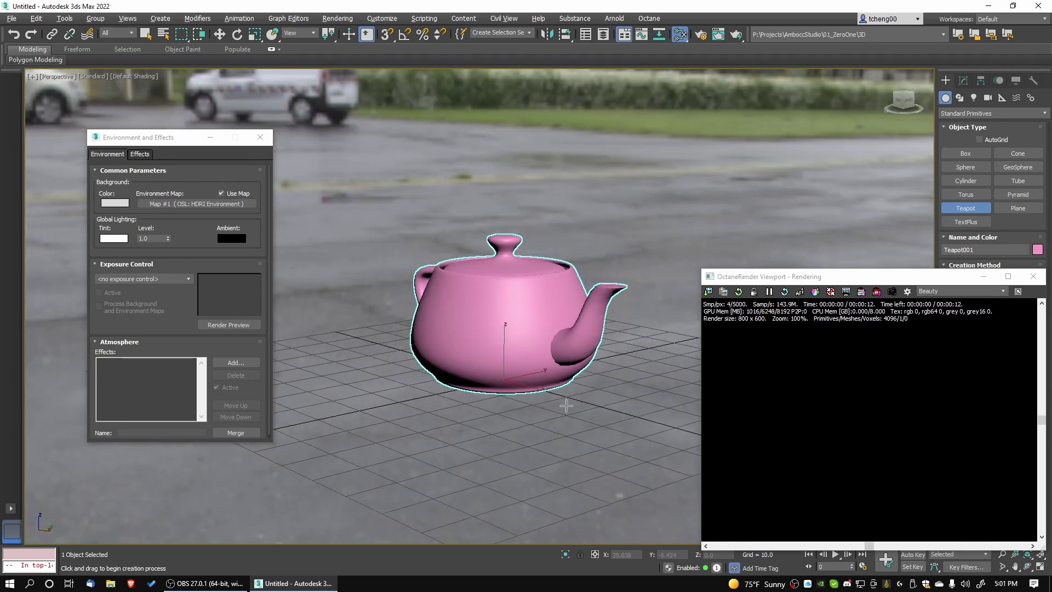
alt+middle_drag(566, 405, 563, 397)
Add a General Bitmap node loading P:\AssetLibrary\HDRI\Allegorithmic\Allegorithmic_airport.exr
click(680, 34)
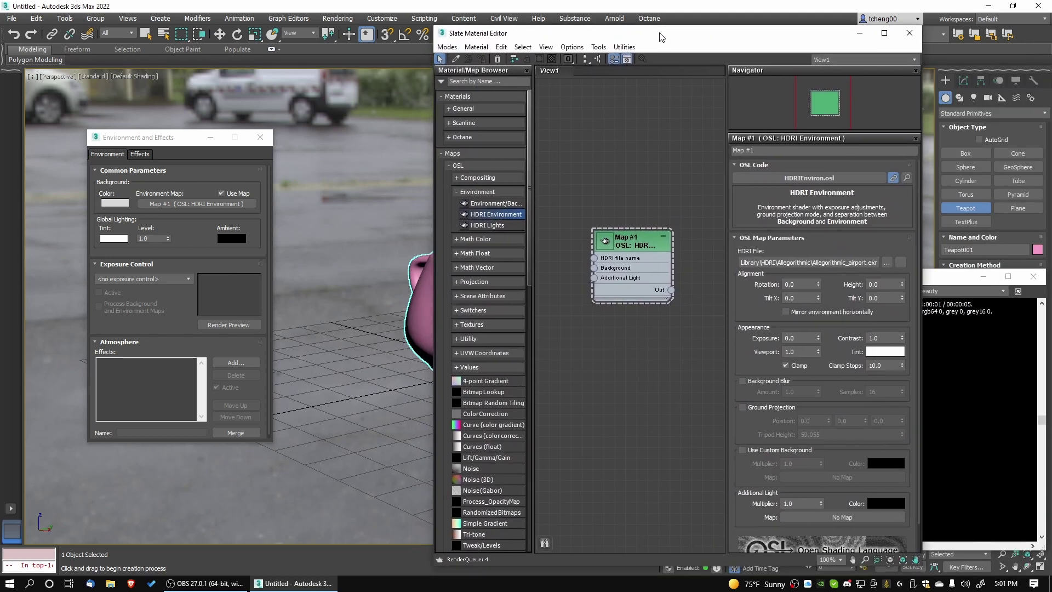
click(454, 192)
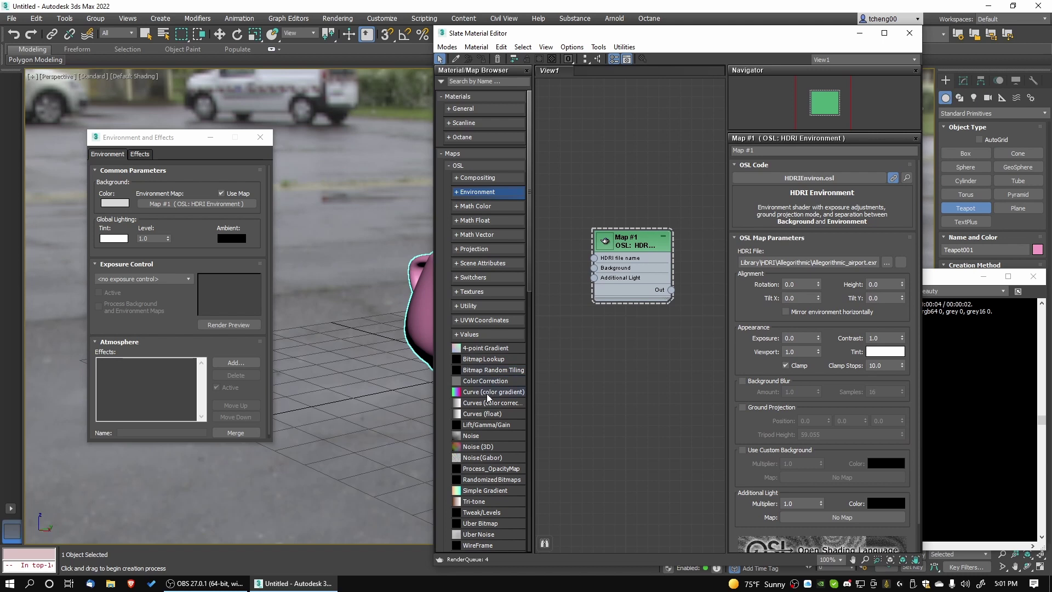
click(448, 166)
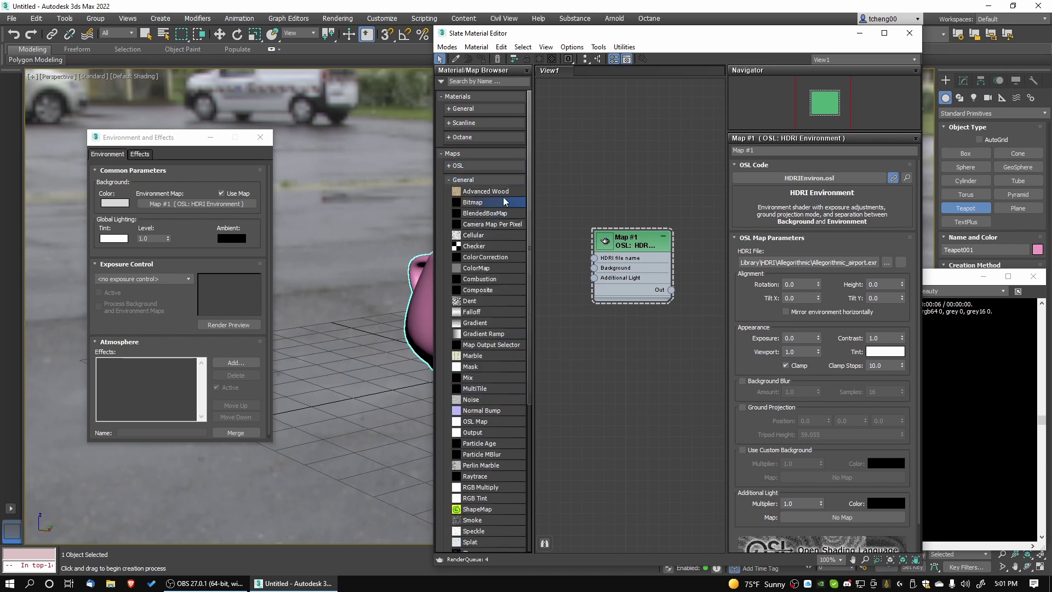
drag(503, 202, 631, 364)
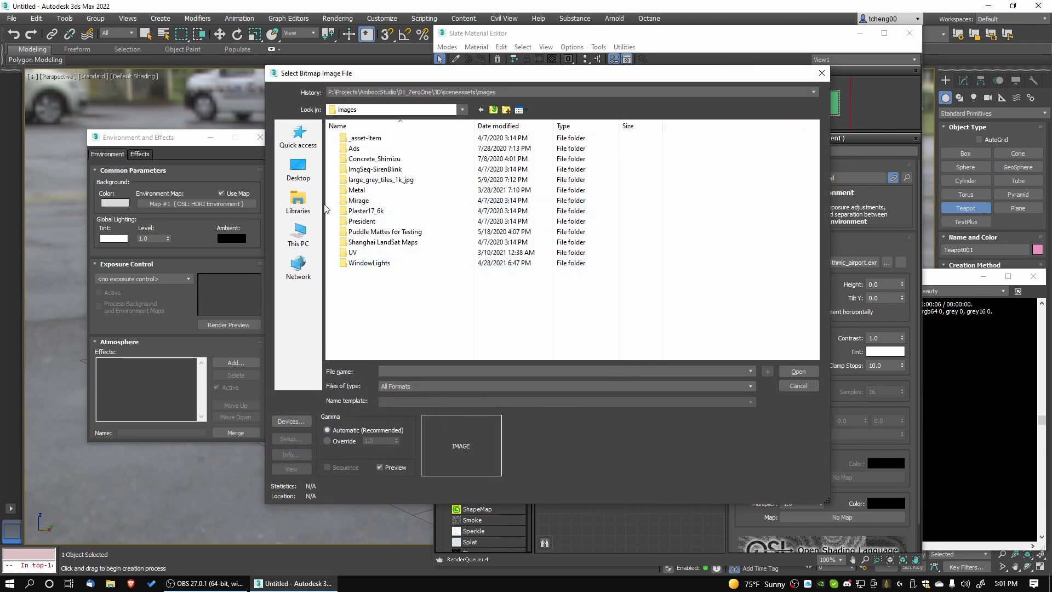
click(307, 242)
double_click(523, 325)
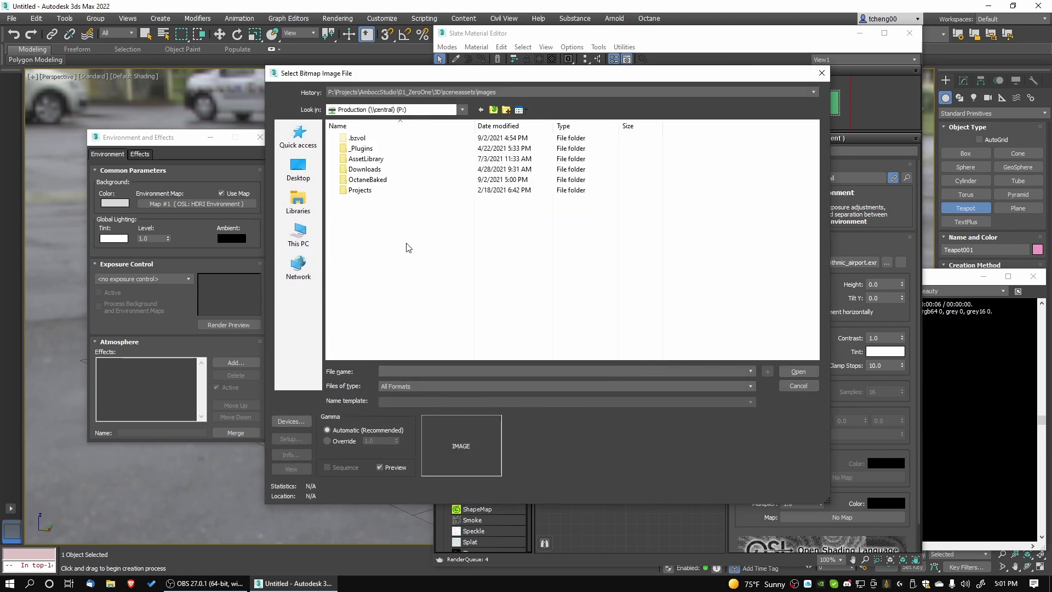
double_click(368, 171)
double_click(367, 189)
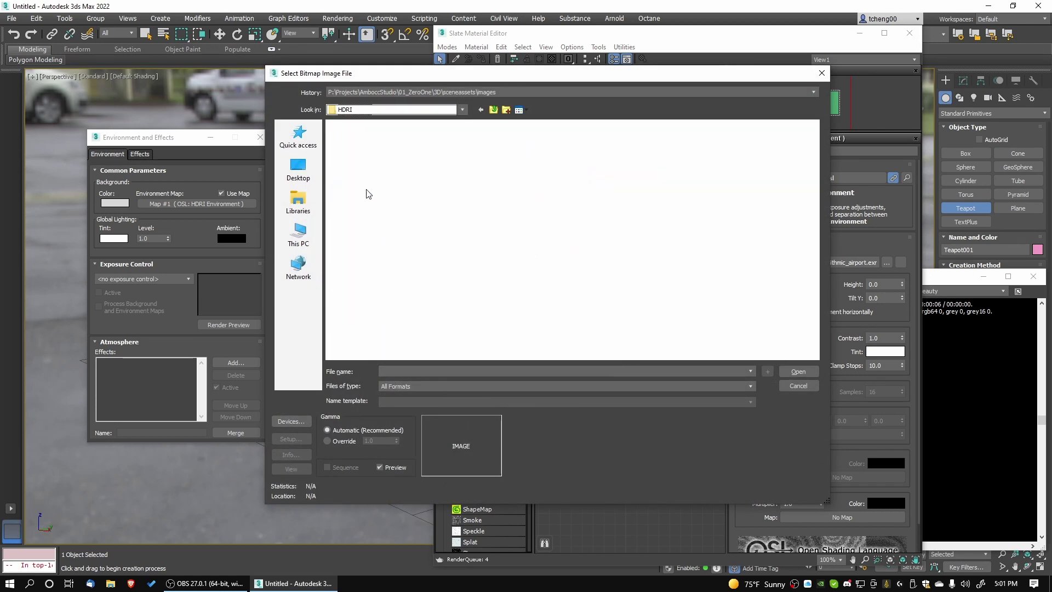
double_click(378, 149)
double_click(547, 187)
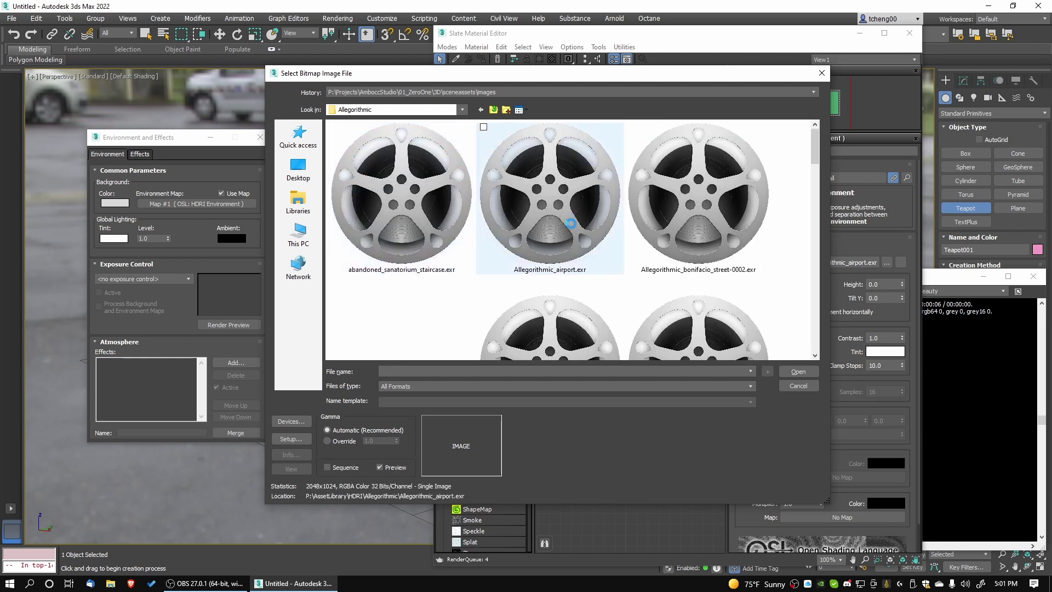
click(407, 441)
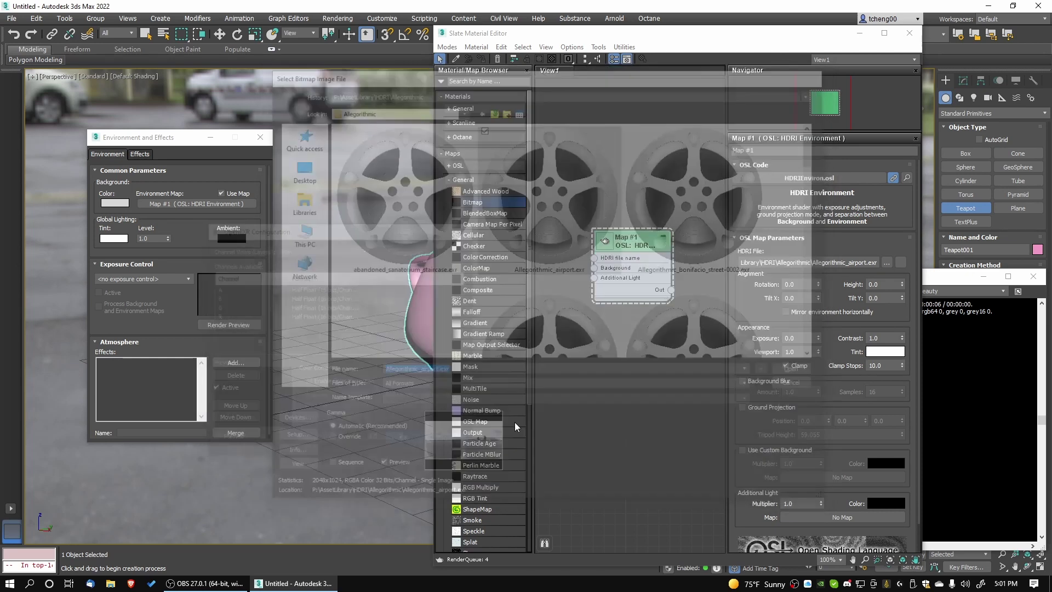
Assign the Bitmap node to Environment Map as an instance, replacing the HDRI node
click(601, 135)
drag(601, 136, 612, 180)
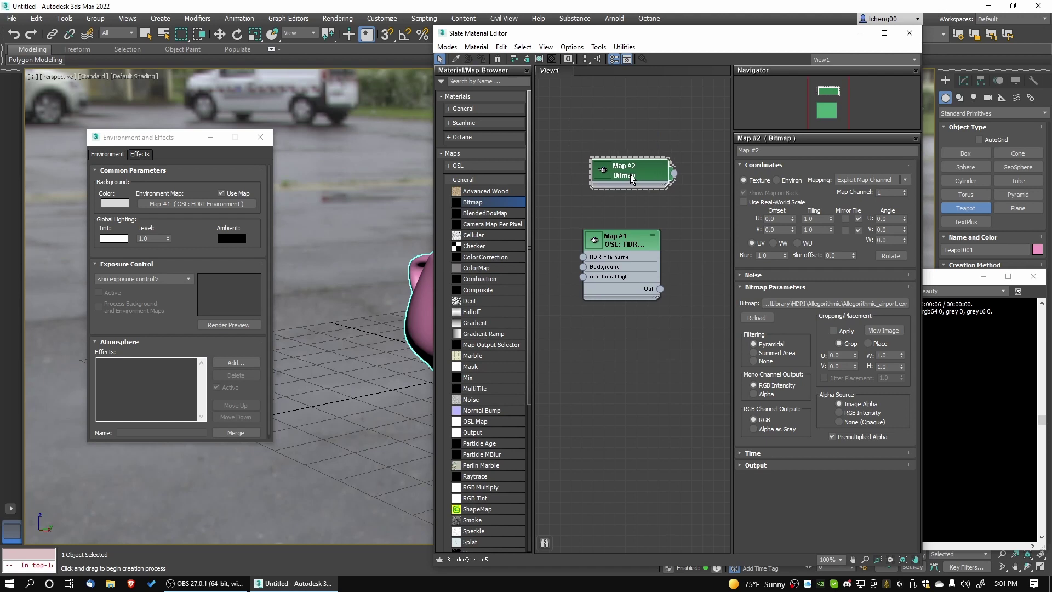
drag(635, 38, 761, 35)
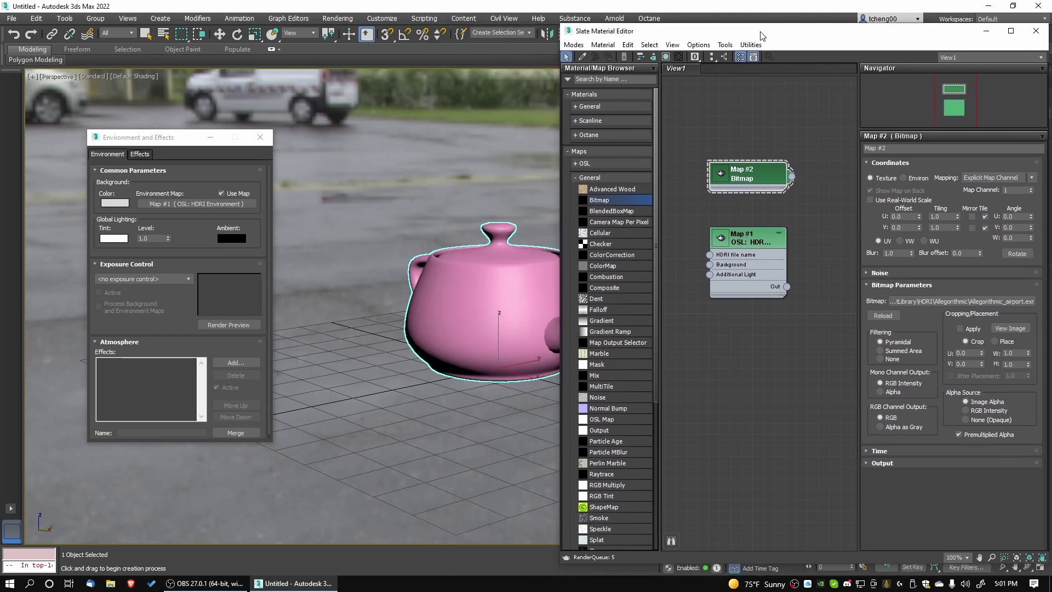
drag(225, 207, 225, 207)
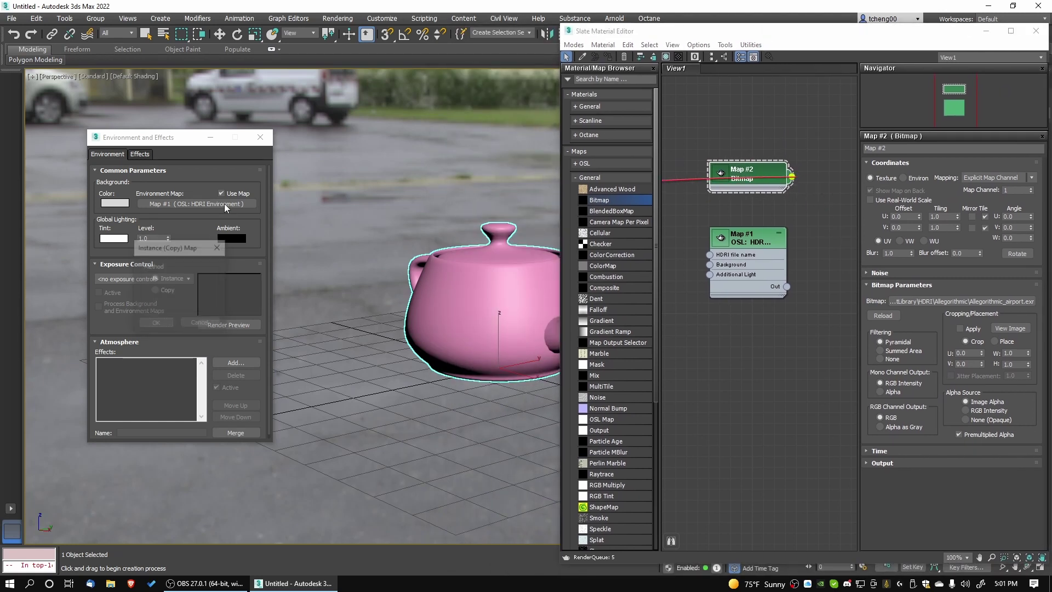
click(156, 321)
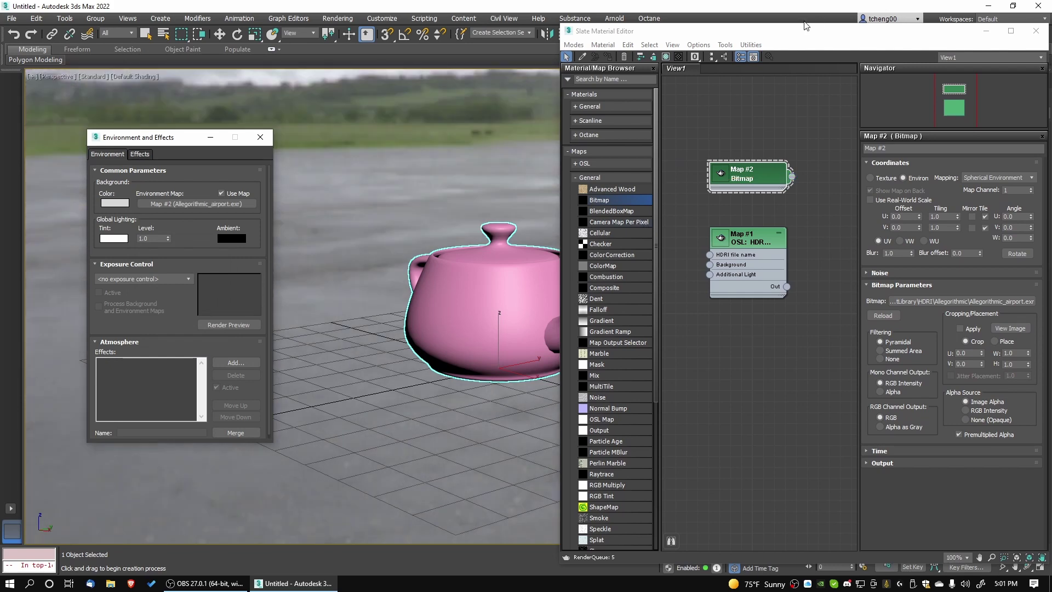
Close the material editor, orbit around the teapot, and turn on Octane's fit-to-window
key(m)
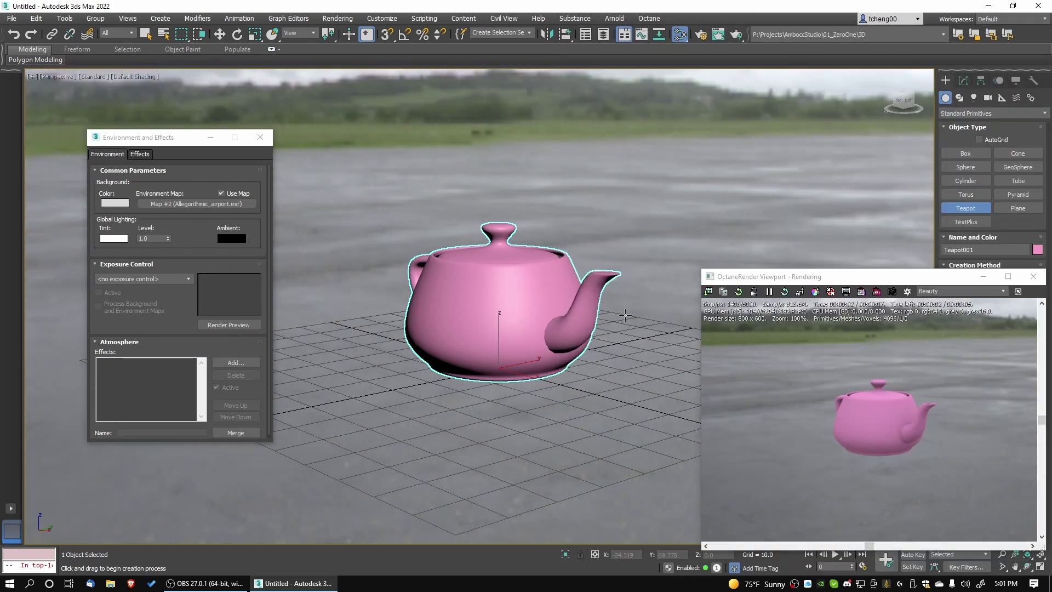
alt+middle_drag(625, 315, 699, 305)
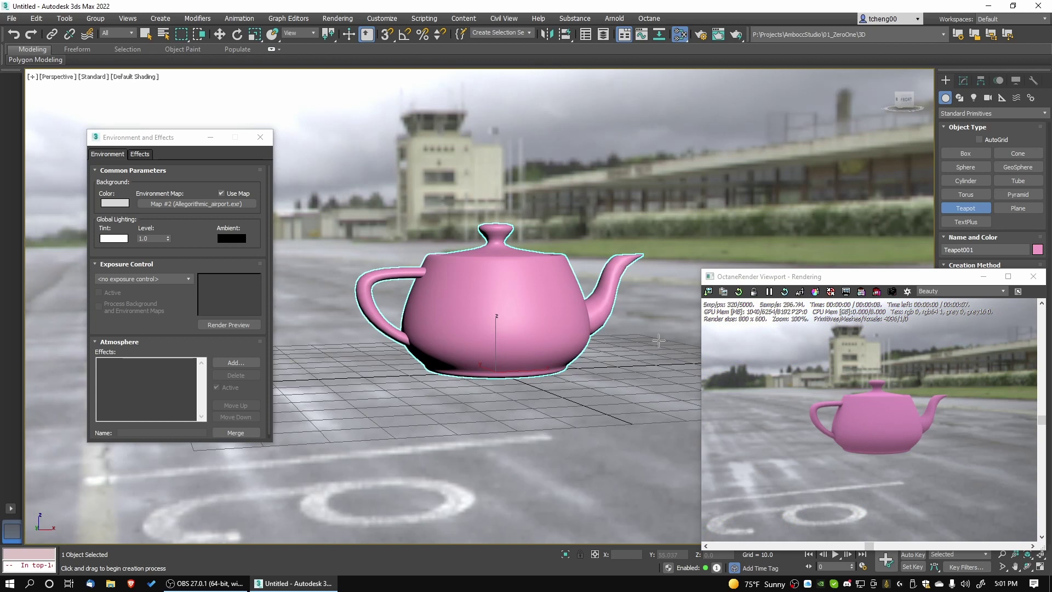
click(846, 290)
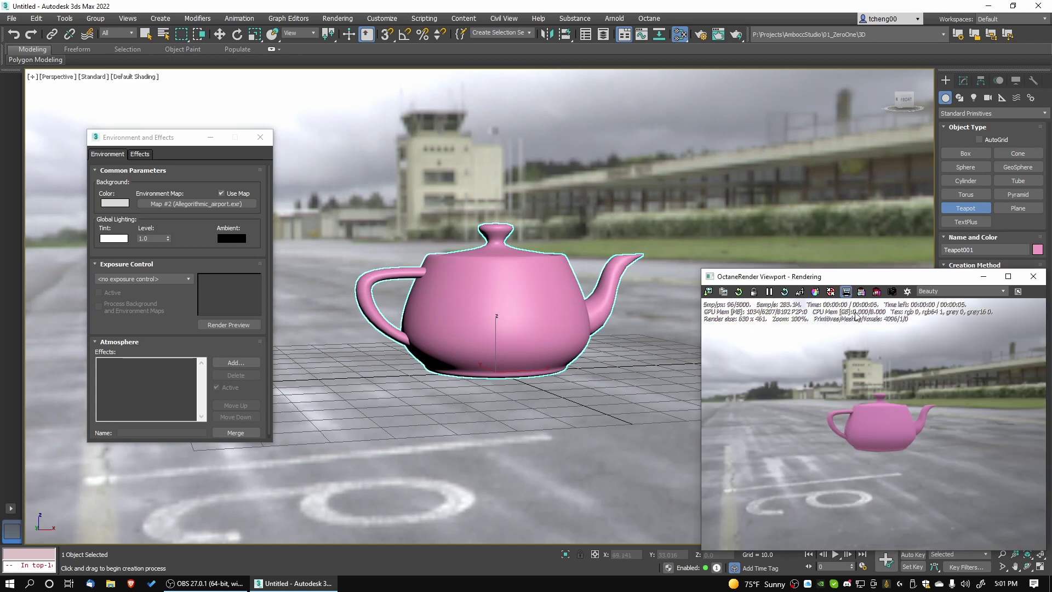
mouse_move(556, 390)
alt+middle_down()
mouse_move(605, 373)
mouse_move(901, 377)
mouse_move(542, 384)
alt+middle_up()
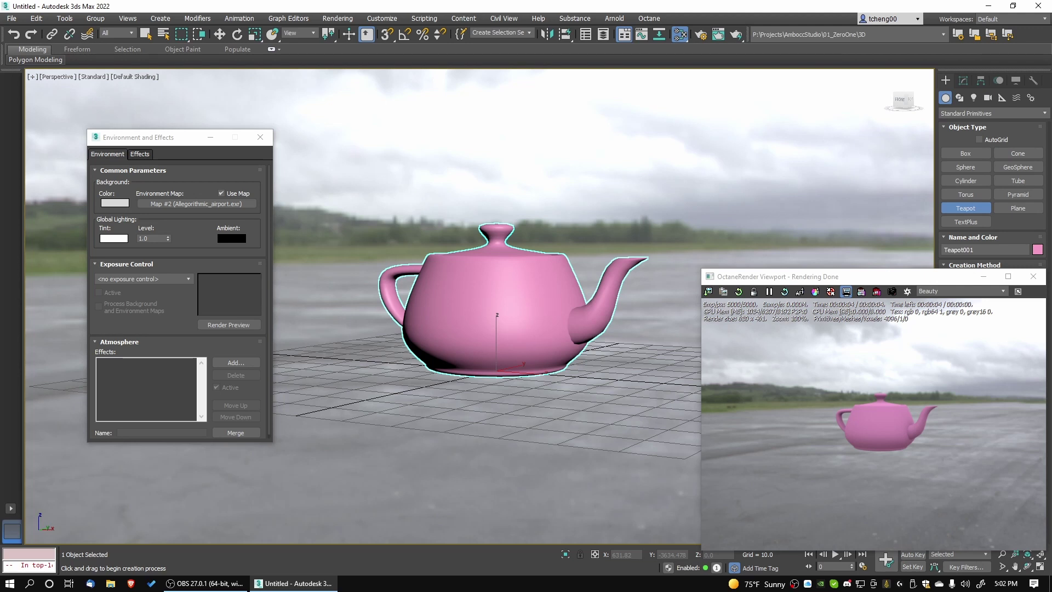
alt+middle_drag(577, 422, 594, 414)
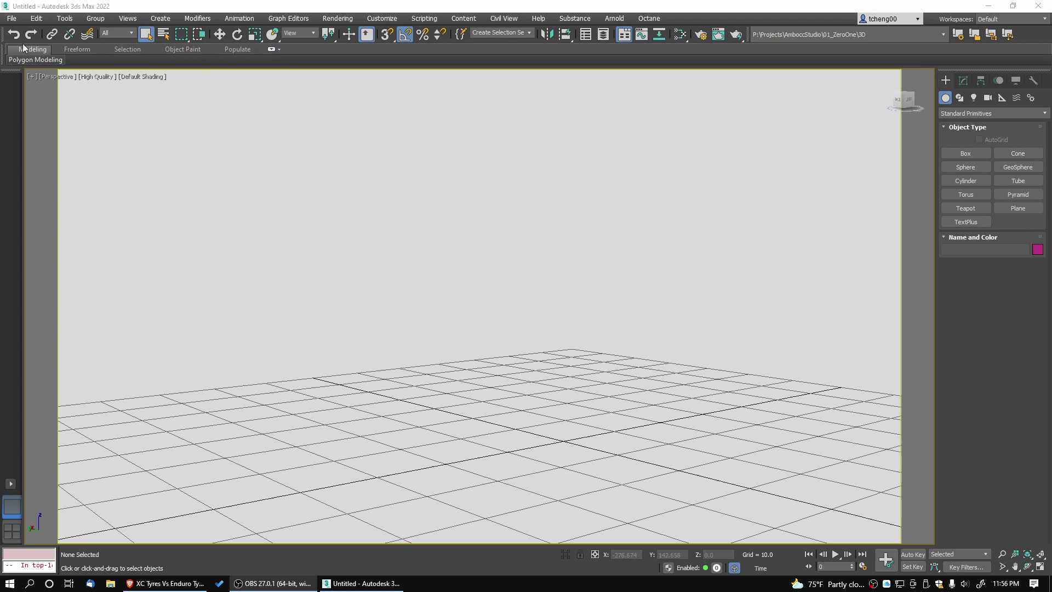
Reopen mod_SuperBike_071.max from the recent files list
click(12, 18)
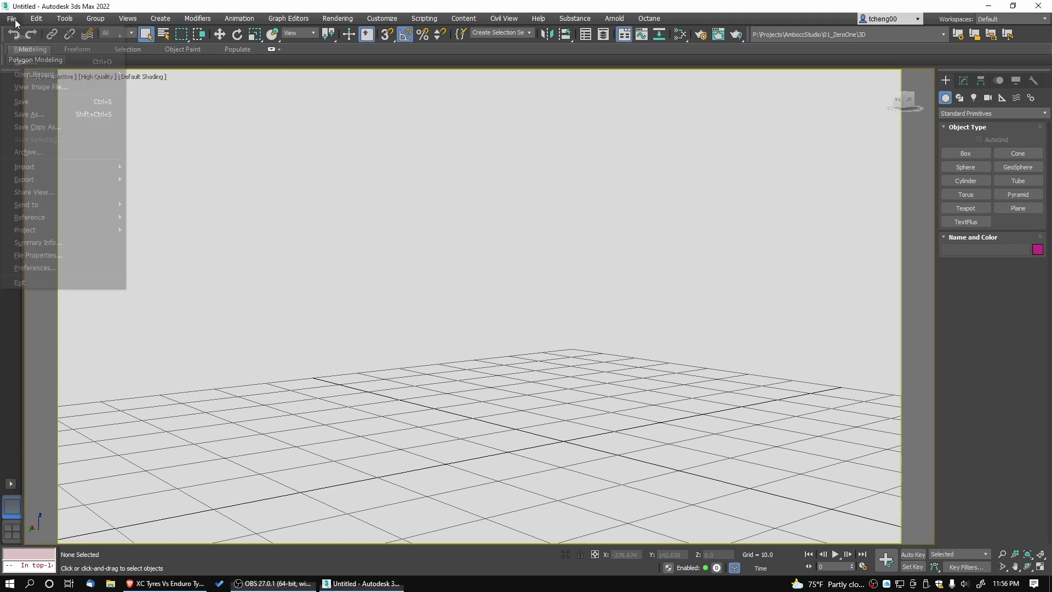
mouse_move(112, 74)
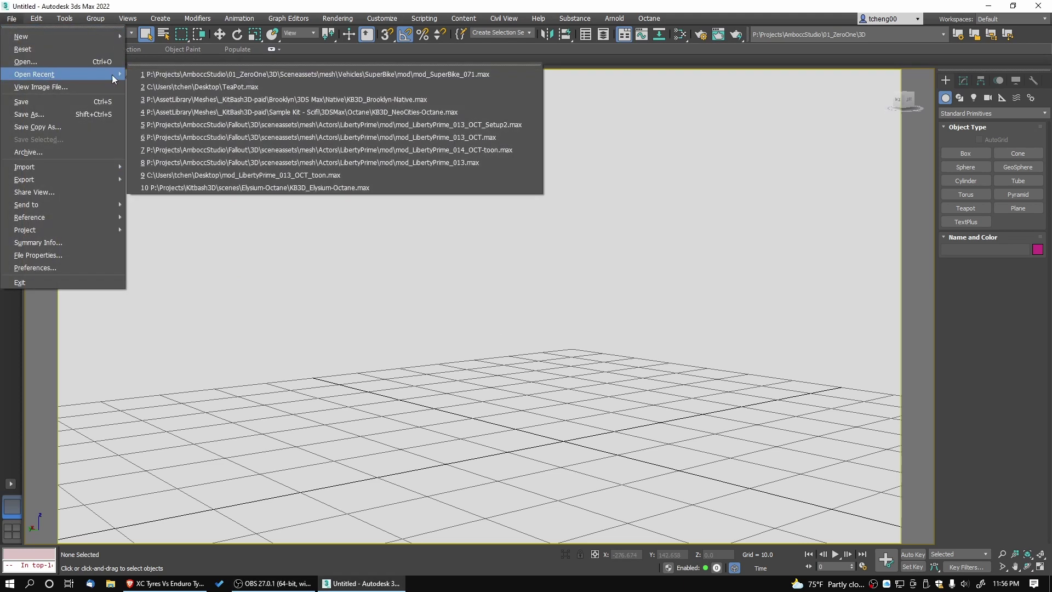
click(166, 74)
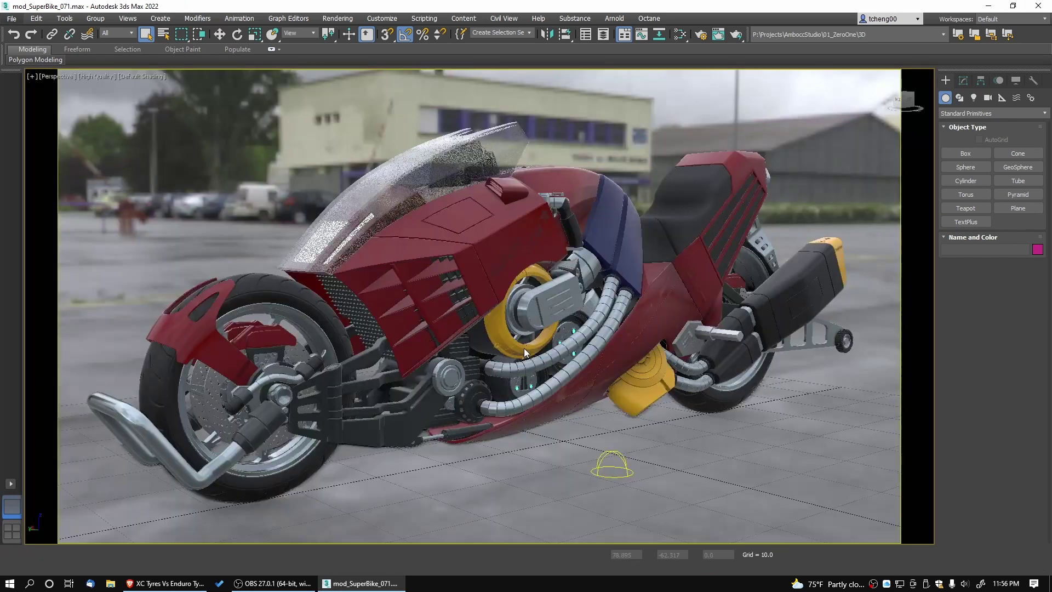
Launch a small Octane Viewport beside the bike with fit-to-window enabled
click(650, 20)
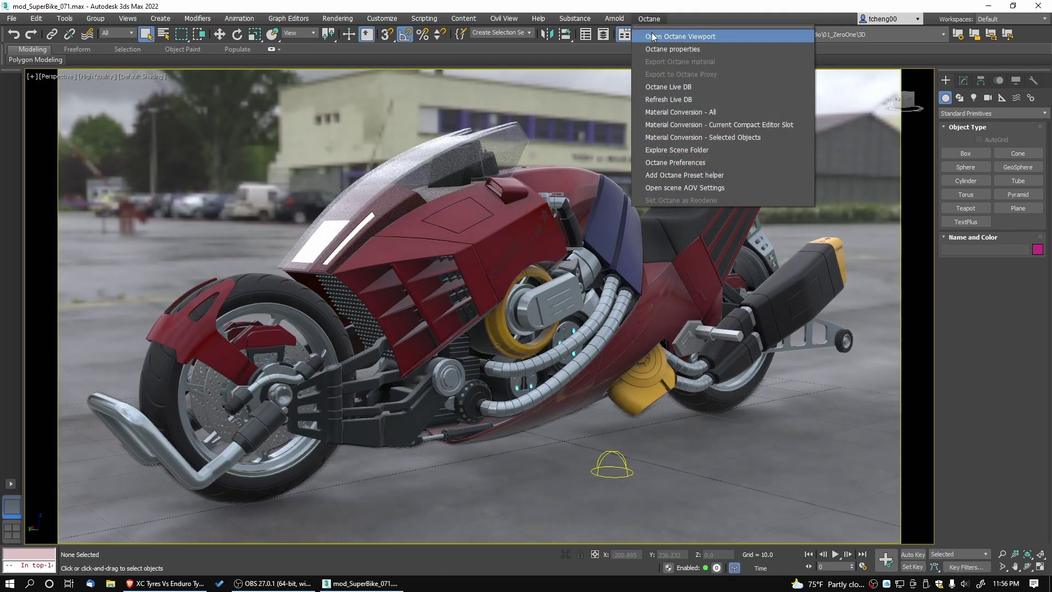
click(656, 37)
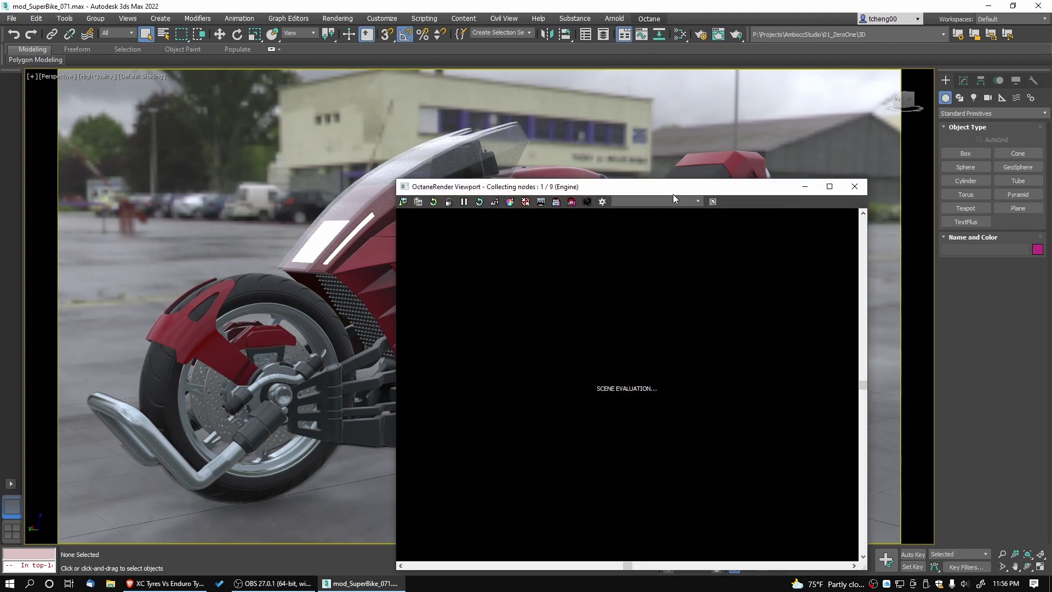
drag(745, 207, 780, 207)
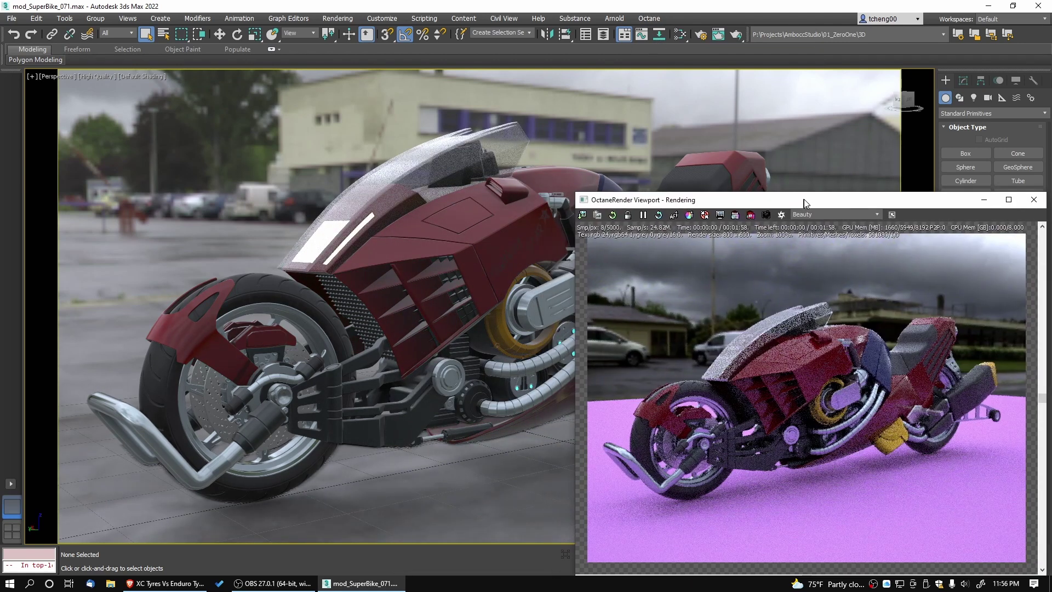
click(721, 215)
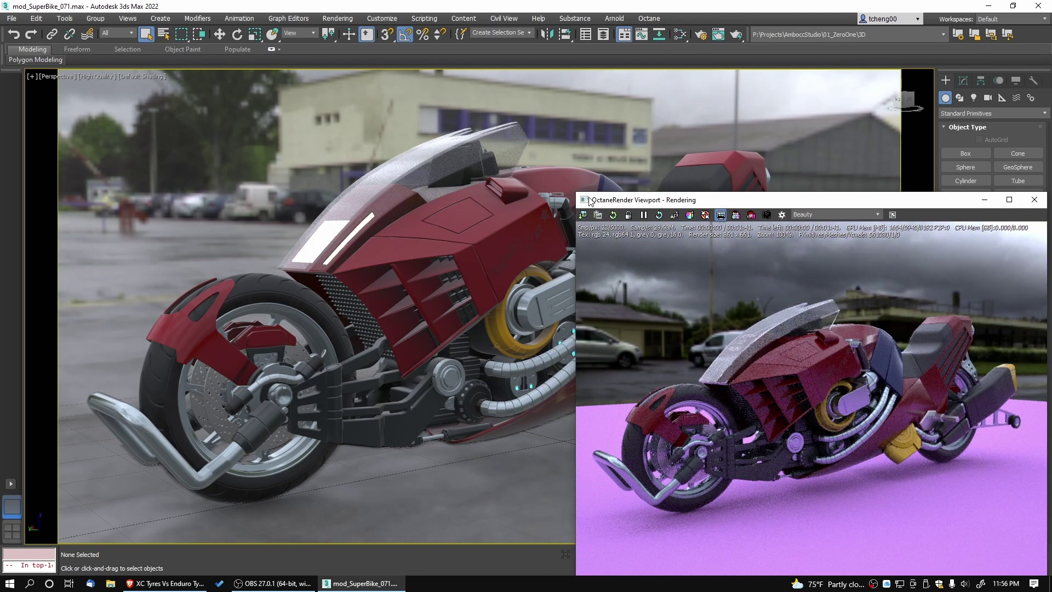
drag(574, 192, 671, 312)
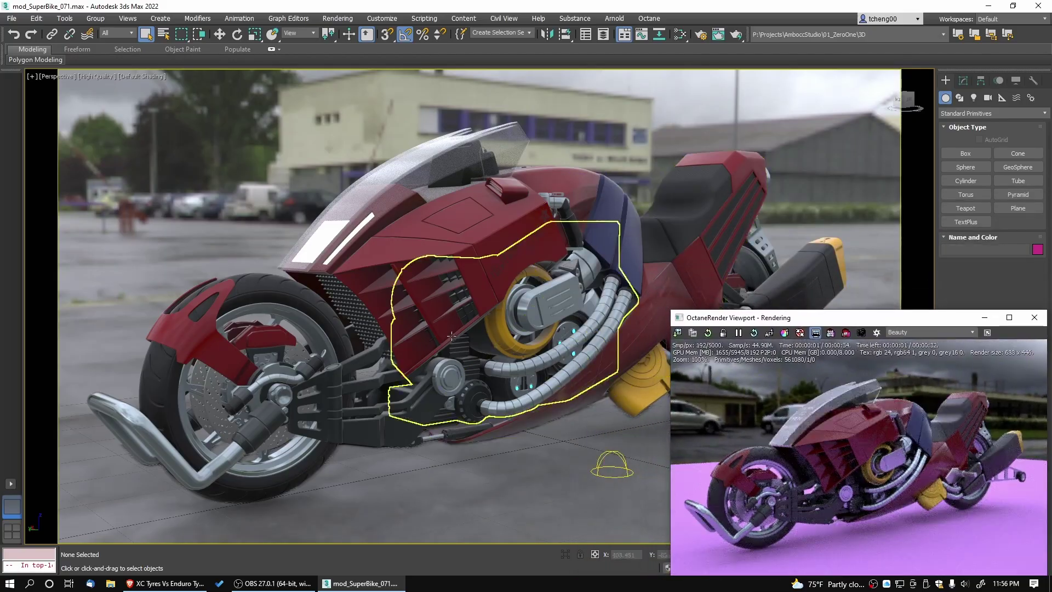
alt+middle_drag(509, 350, 454, 307)
Zoom, orbit and pan to inspect the sprocket, the red fairing and its bolt
scroll(438, 285, up, 8)
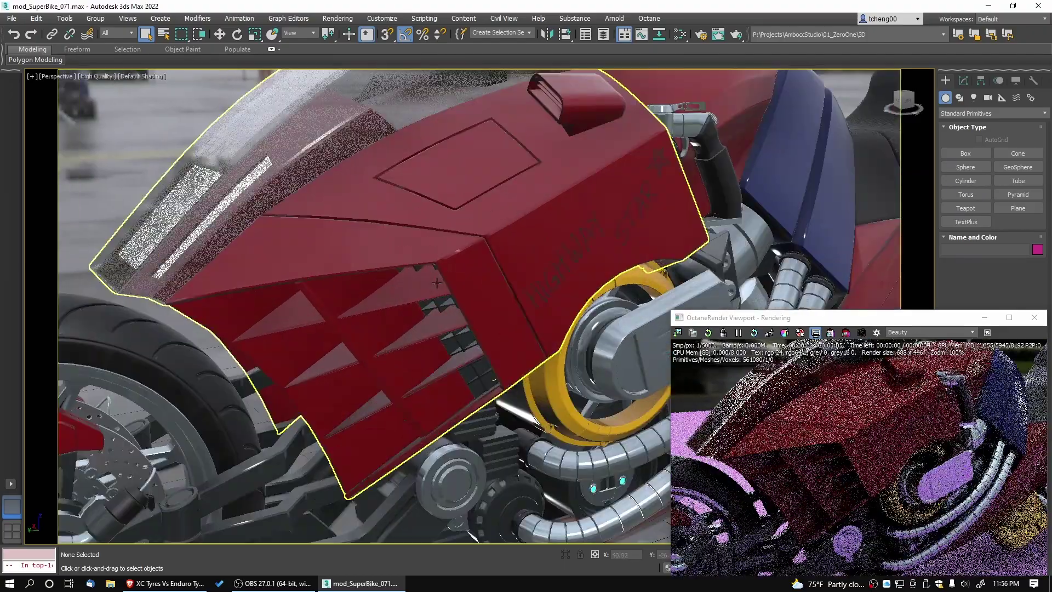
alt+middle_drag(437, 282, 470, 273)
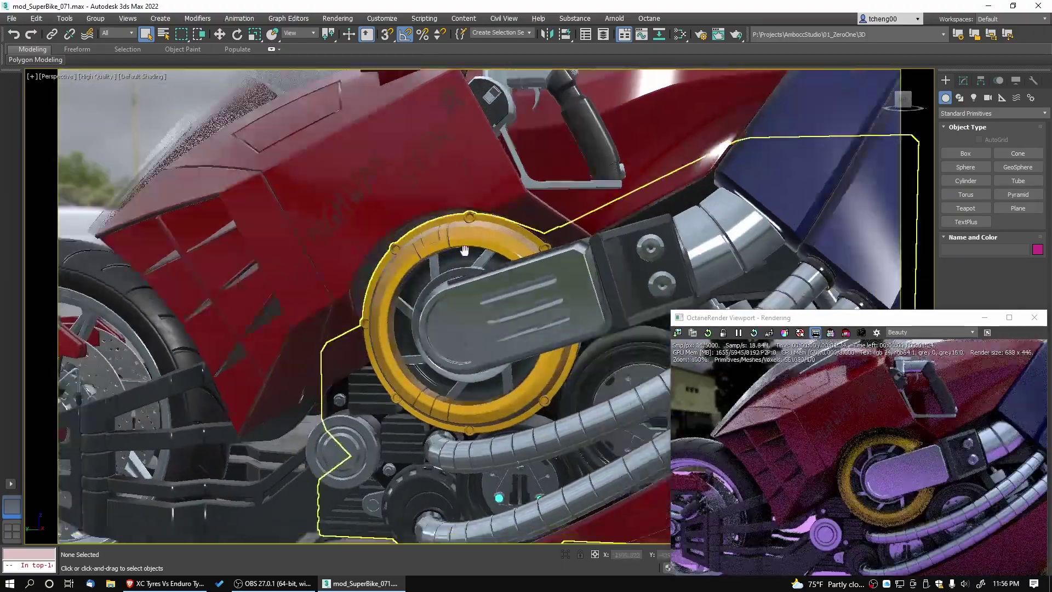
scroll(470, 273, up, 3)
scroll(470, 273, up, 3)
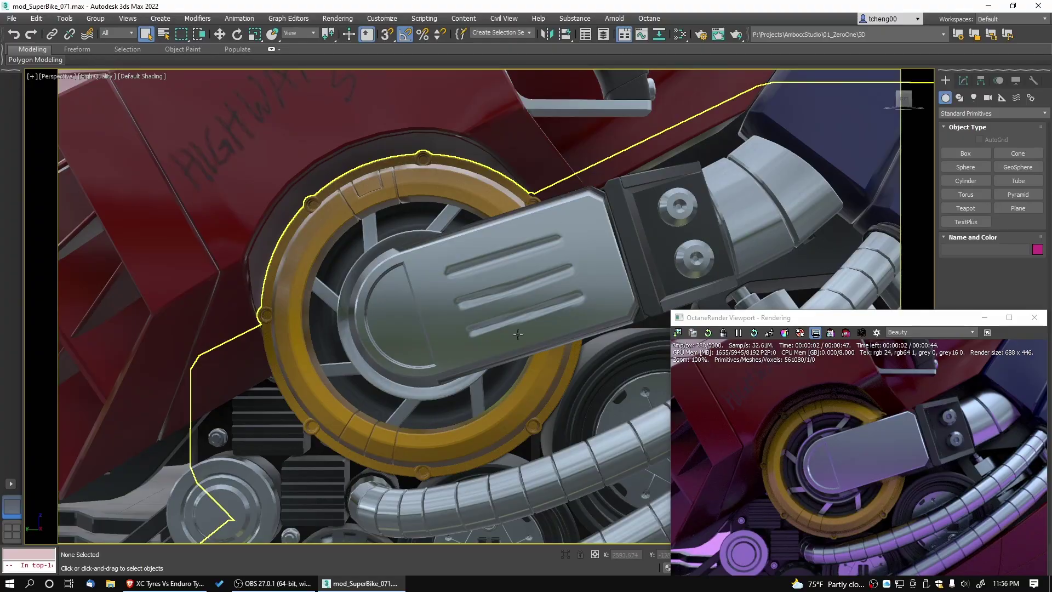
middle_drag(517, 334, 93, 172)
middle_drag(602, 395, 504, 248)
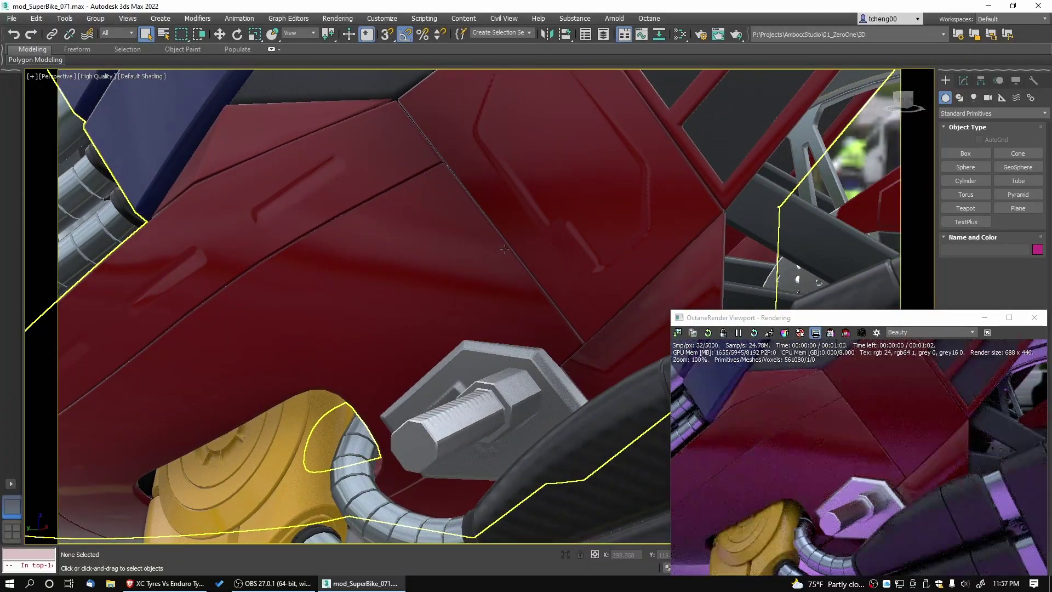
scroll(506, 252, up, 5)
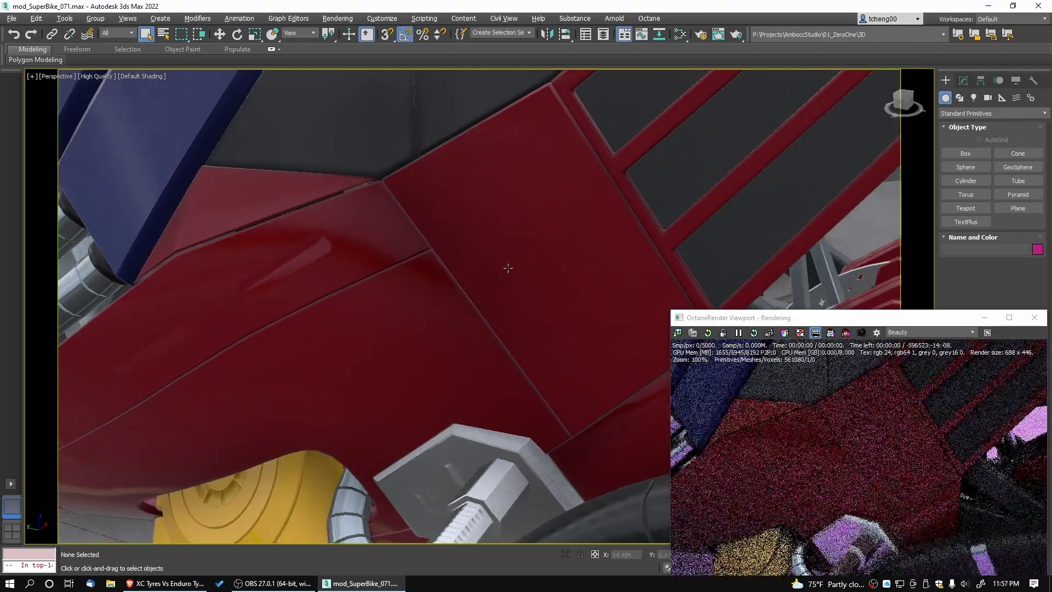
middle_drag(507, 301, 484, 230)
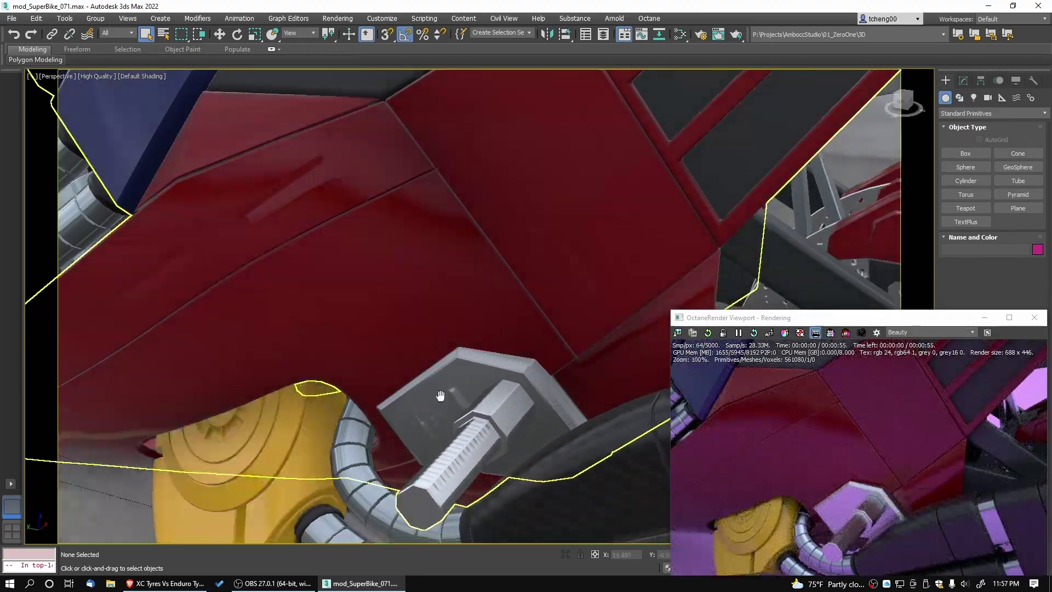
middle_drag(440, 396, 446, 241)
scroll(446, 288, up, 4)
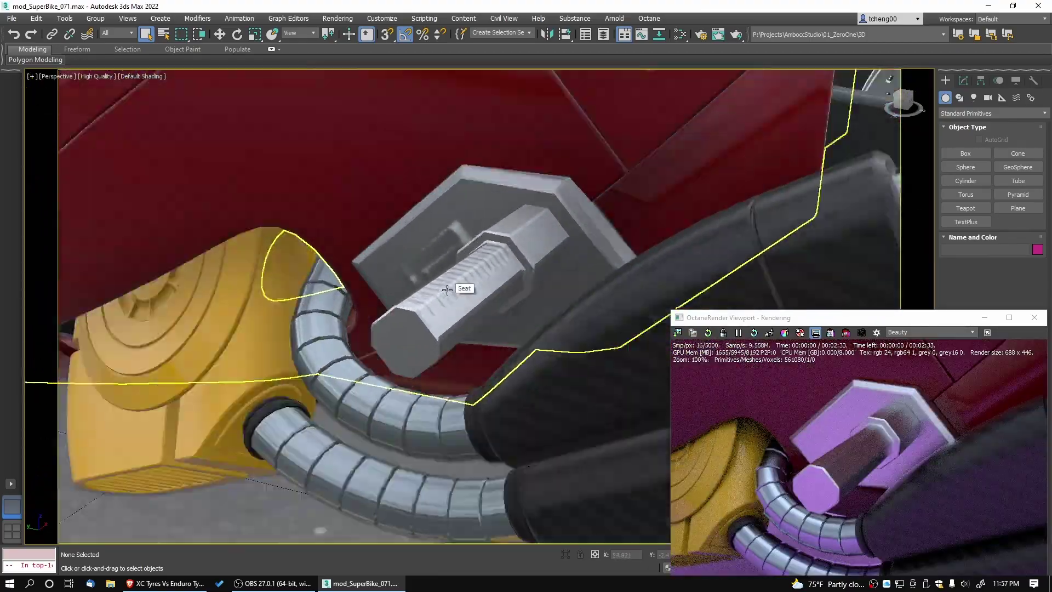
scroll(447, 289, down, 3)
middle_drag(460, 290, 450, 371)
scroll(460, 296, up, 6)
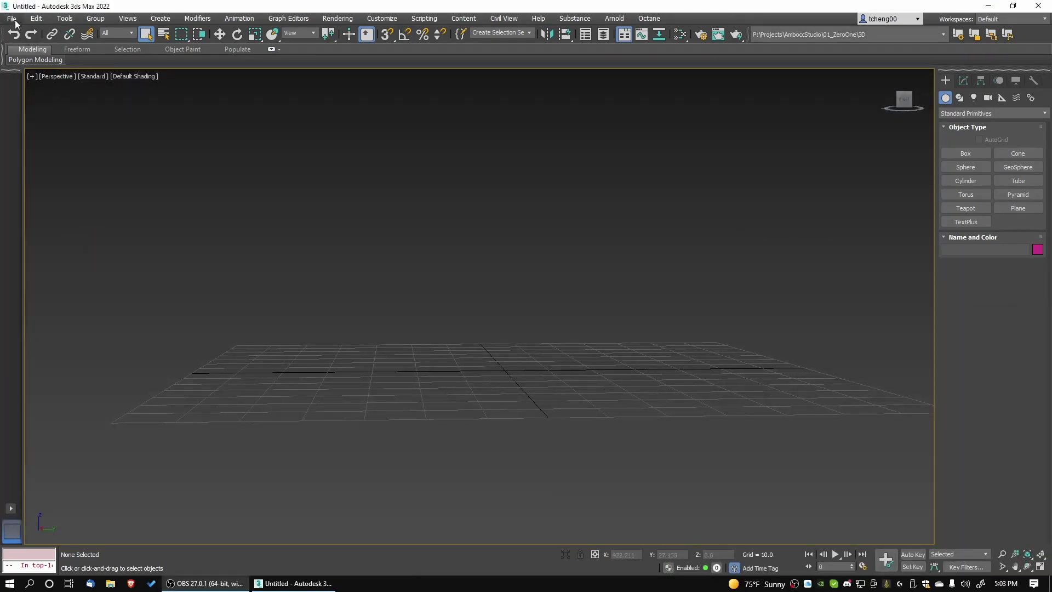
Reload mod_SuperBike_071.max from recent files without saving the empty scene
click(12, 19)
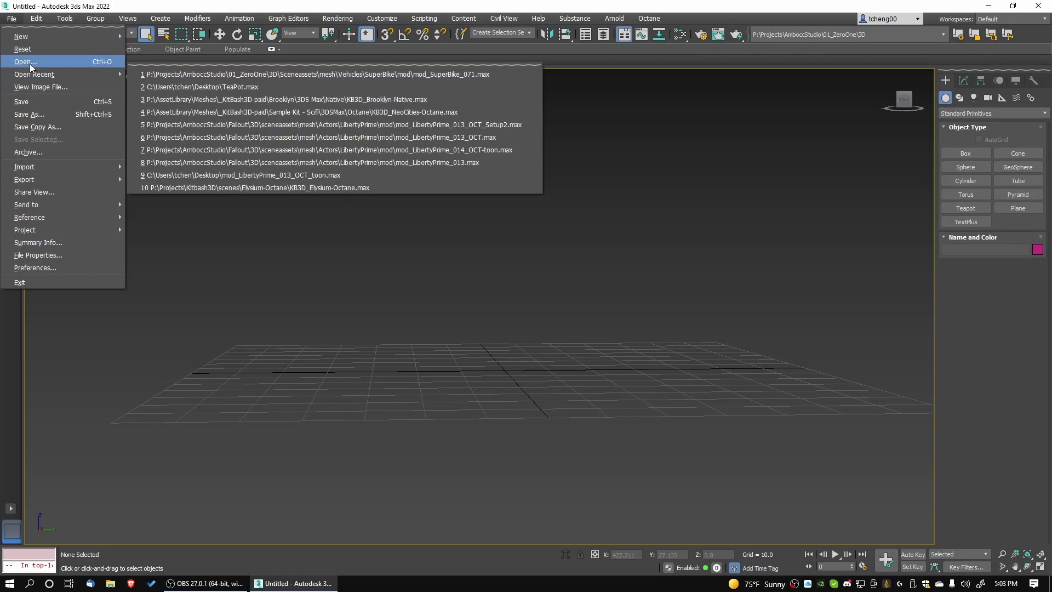
click(202, 71)
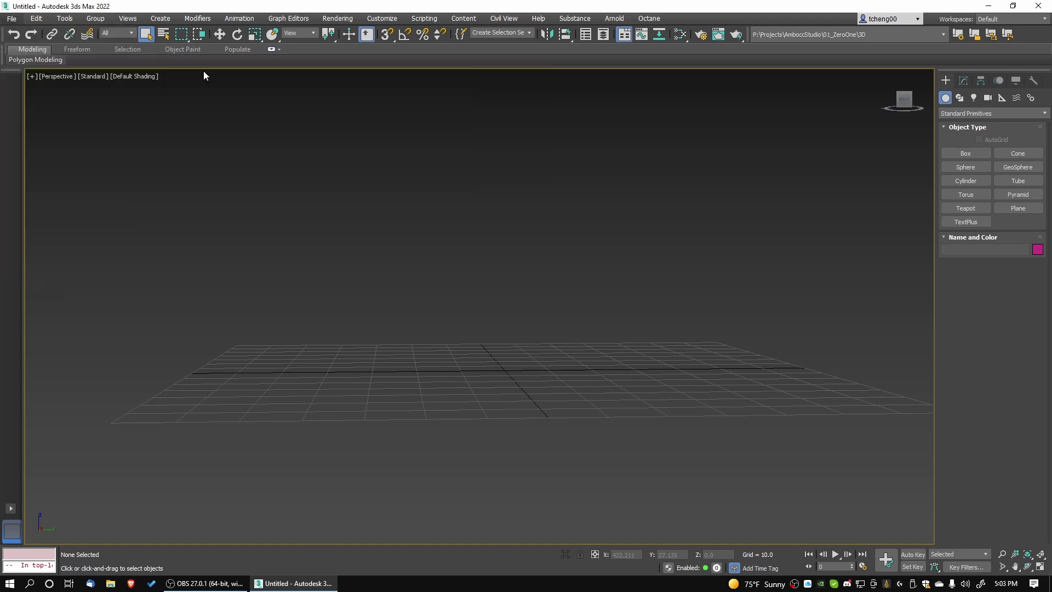
key(n)
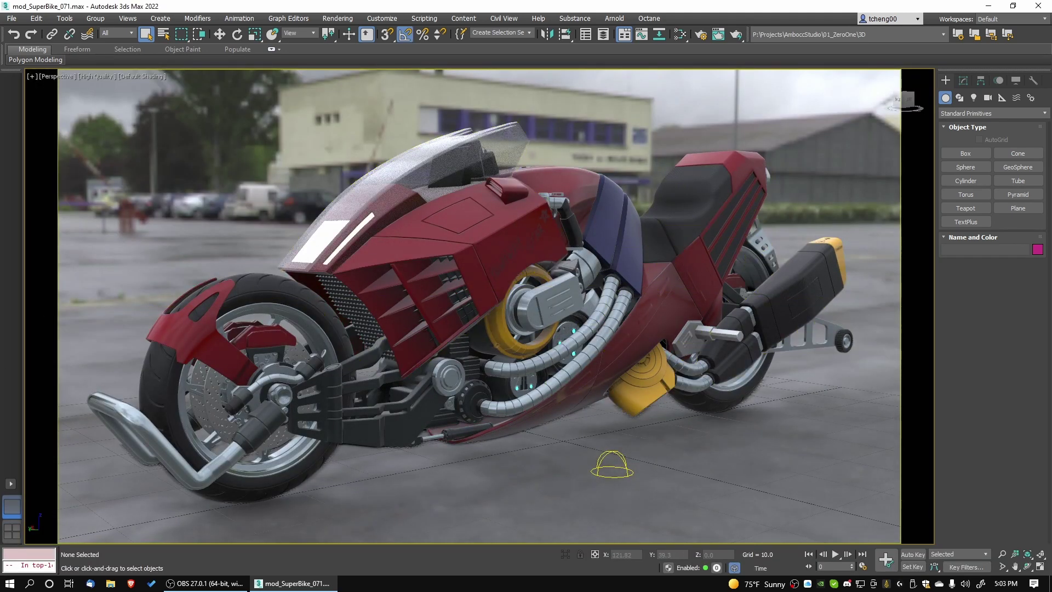
Orbit the perspective view to a close side view of the motorcycle
alt+middle_drag(644, 430, 486, 343)
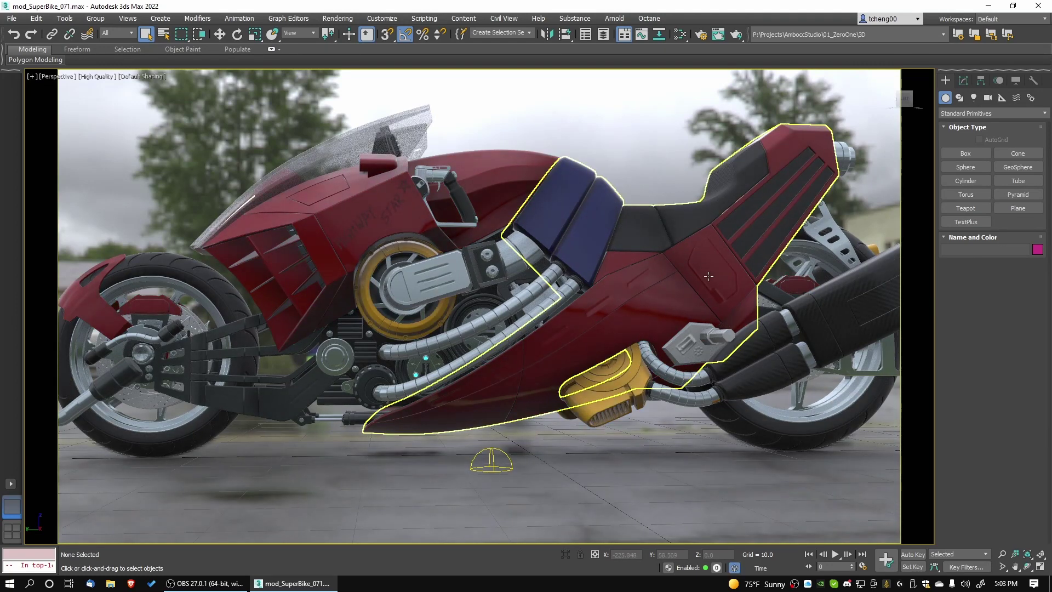
alt+middle_drag(658, 326, 672, 331)
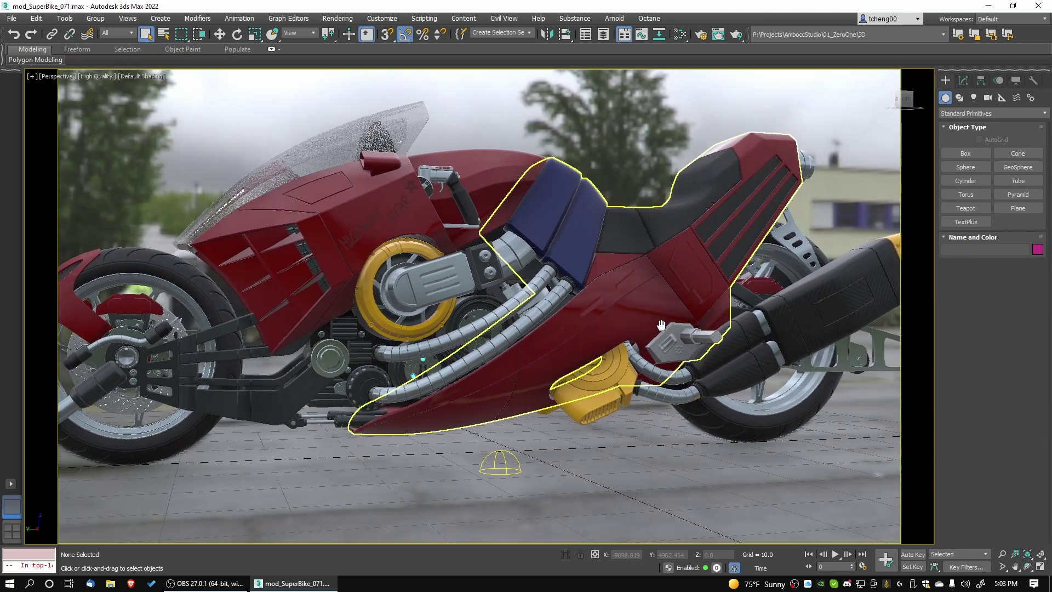
click(649, 18)
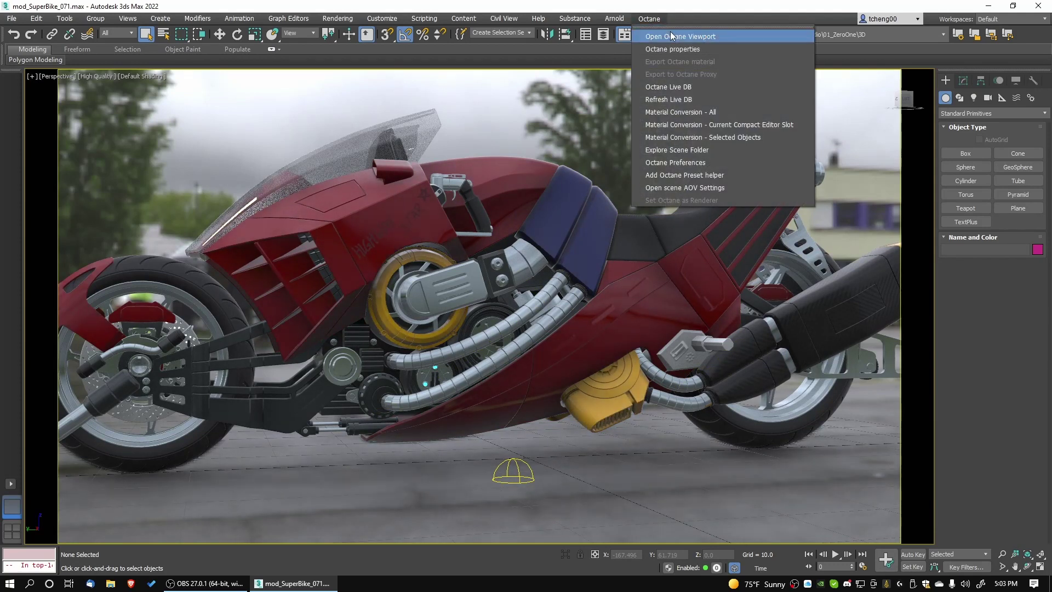
Launch a small fit-to-window Octane Viewport, clear the selection, and orbit around the bike
click(706, 33)
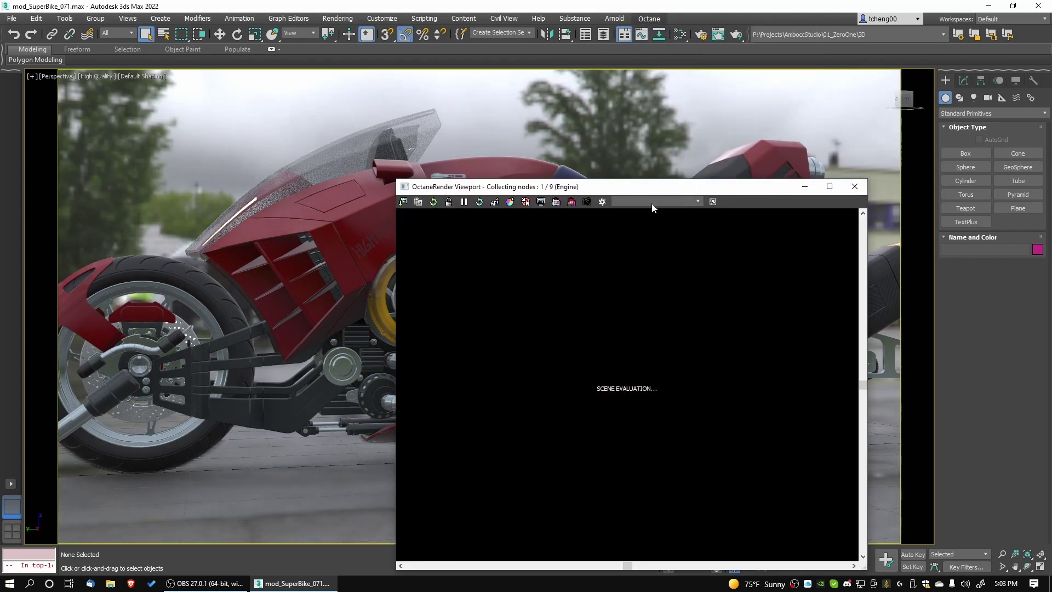
drag(554, 191, 729, 193)
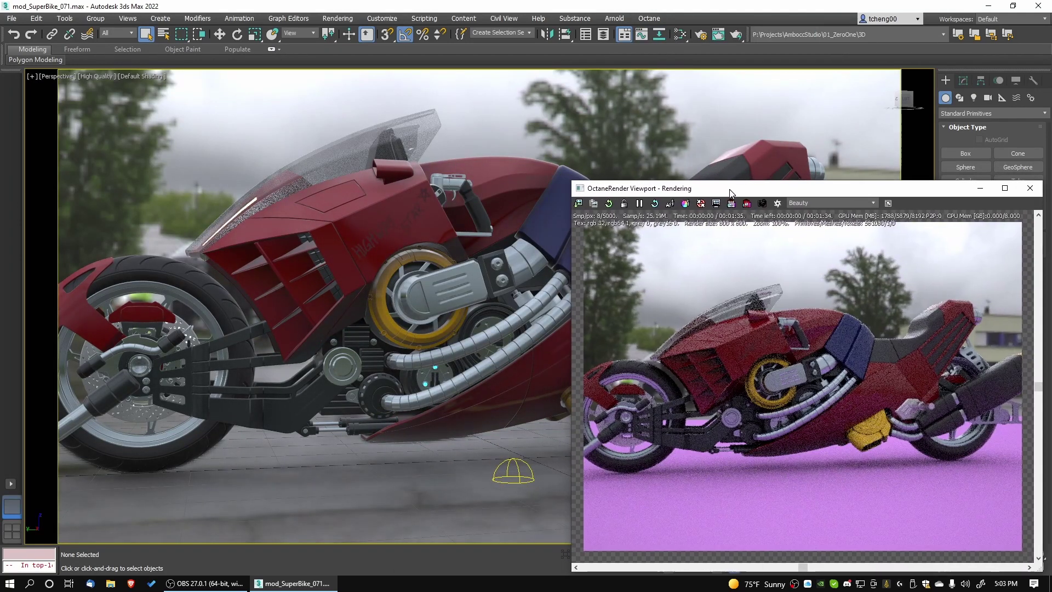
drag(573, 182, 698, 268)
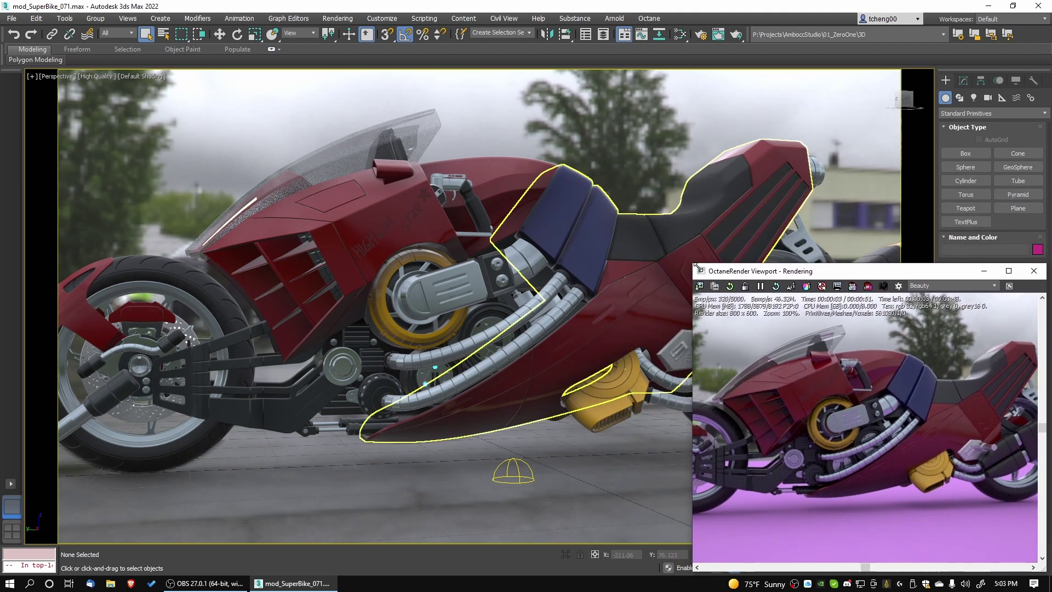
click(841, 288)
click(230, 370)
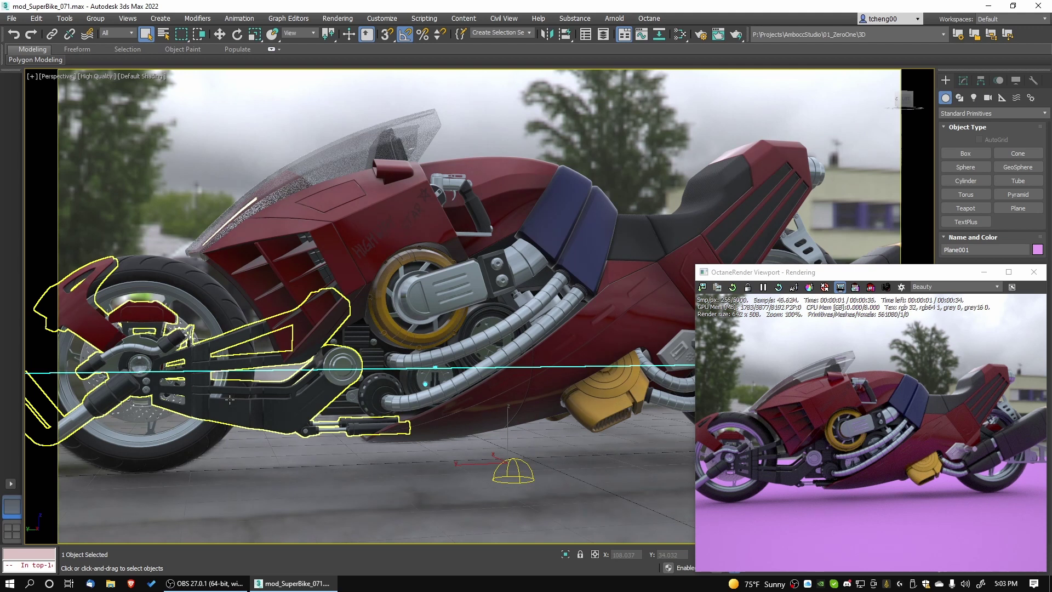
click(334, 466)
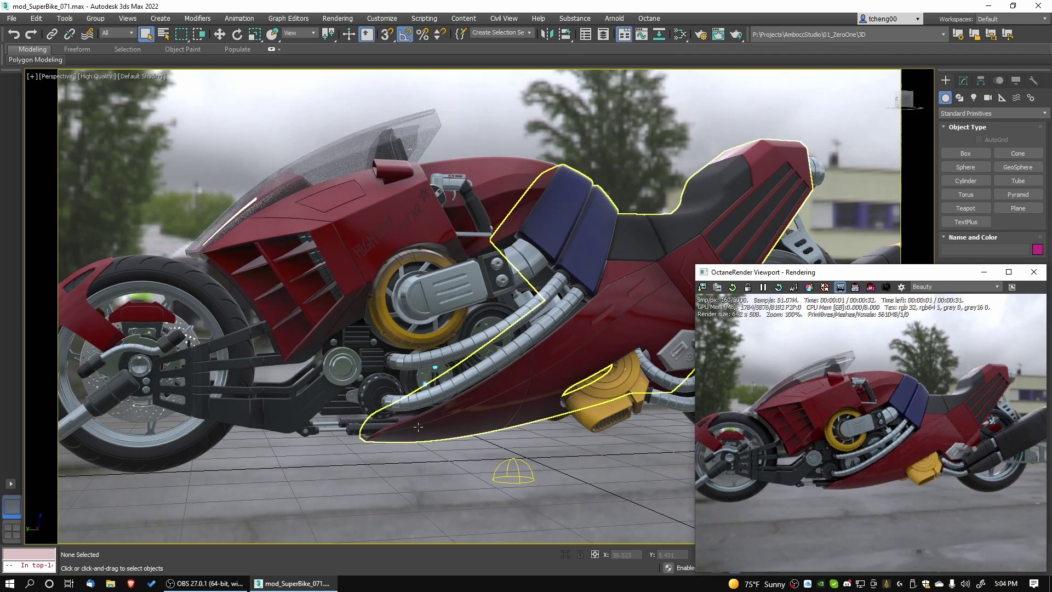
alt+middle_drag(417, 426, 487, 423)
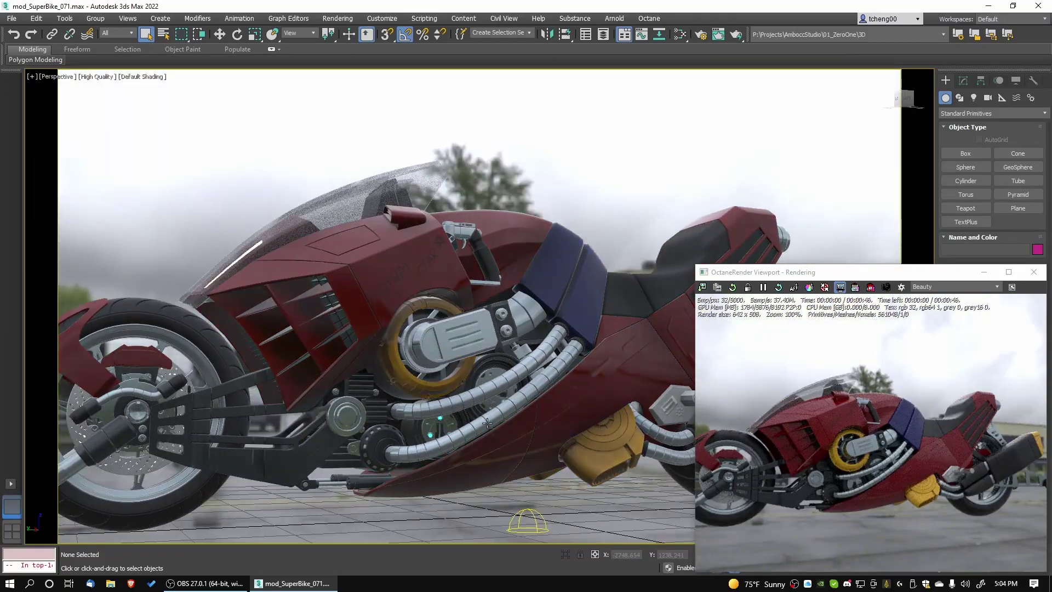
Zoom, pan and orbit to frame the red fairing panels and striped side cover up close
scroll(460, 351, up, 6)
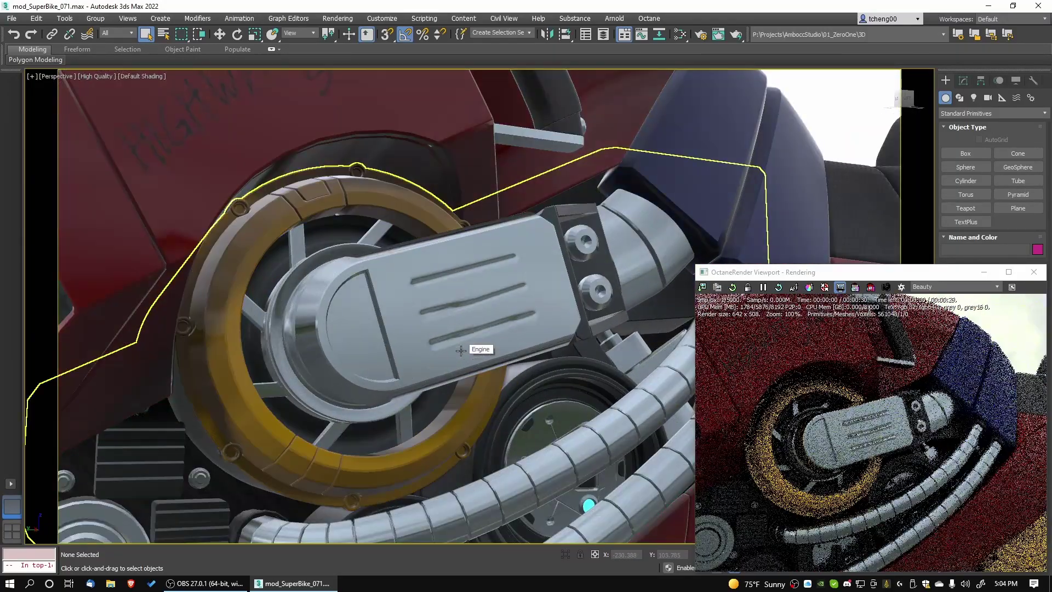
scroll(460, 345, up, 2)
scroll(454, 323, up, 2)
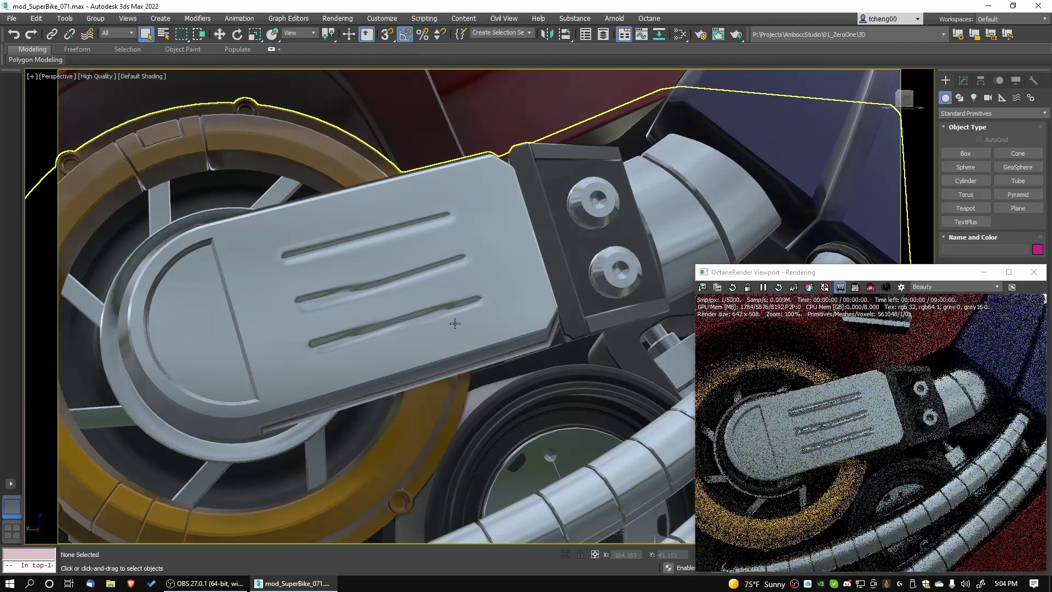
alt+middle_drag(454, 324, 350, 271)
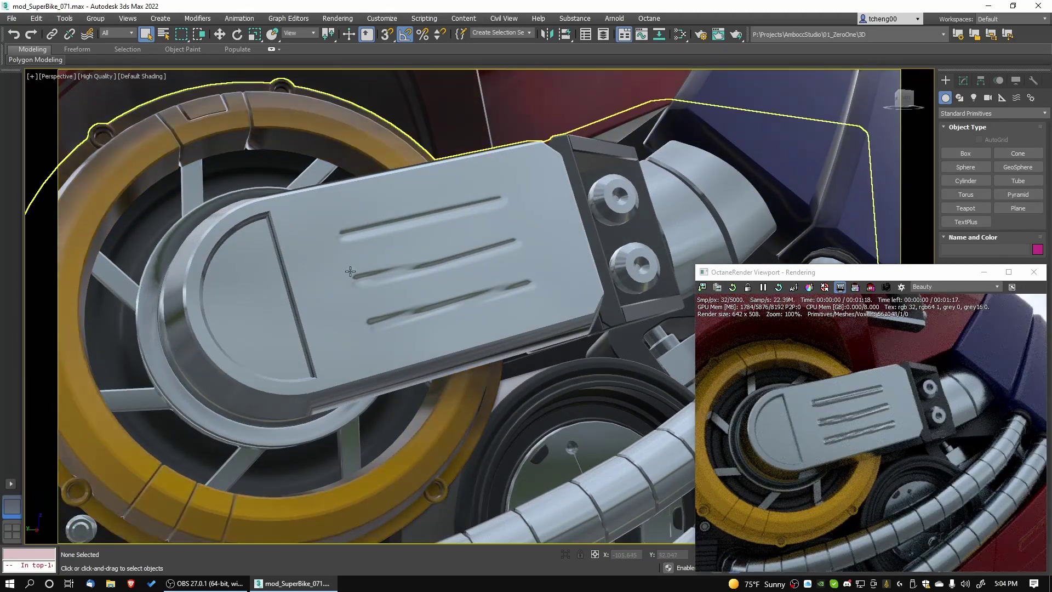
scroll(478, 327, down, 5)
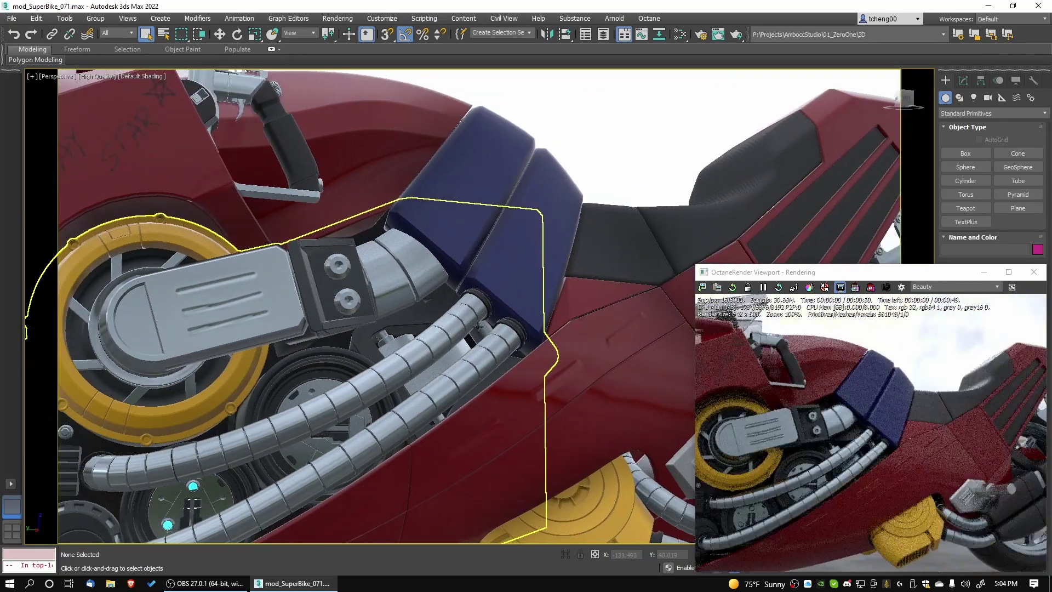
middle_drag(477, 326, 347, 317)
scroll(347, 317, up, 4)
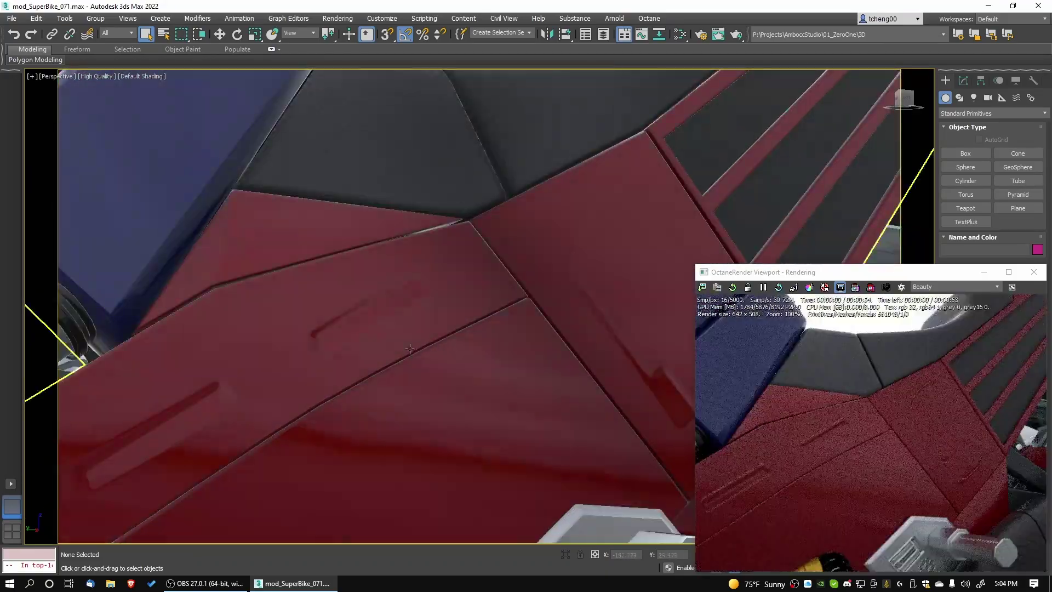
alt+middle_drag(409, 348, 406, 354)
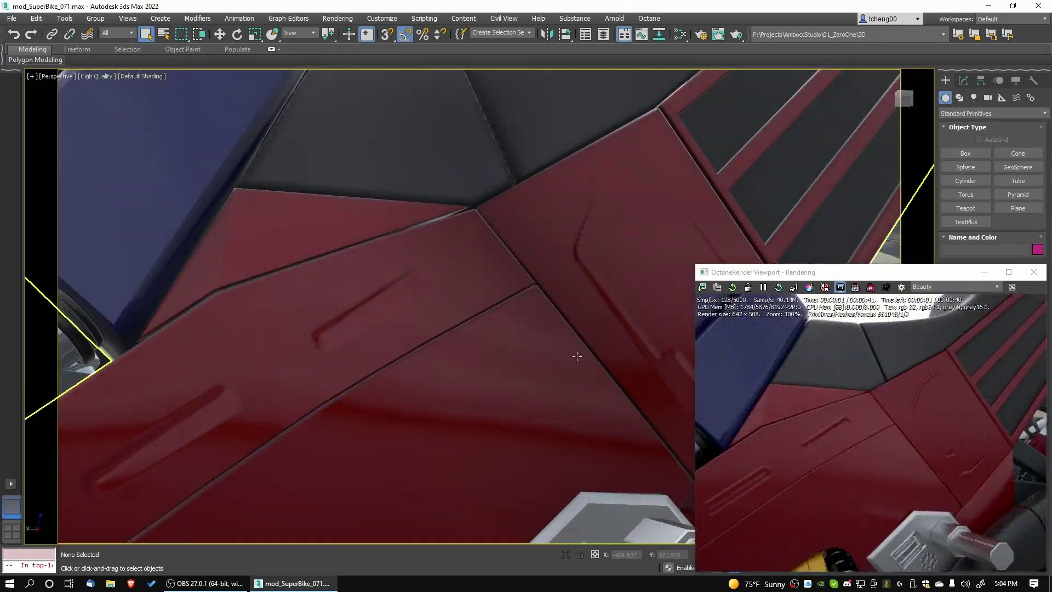
alt+middle_drag(577, 356, 491, 346)
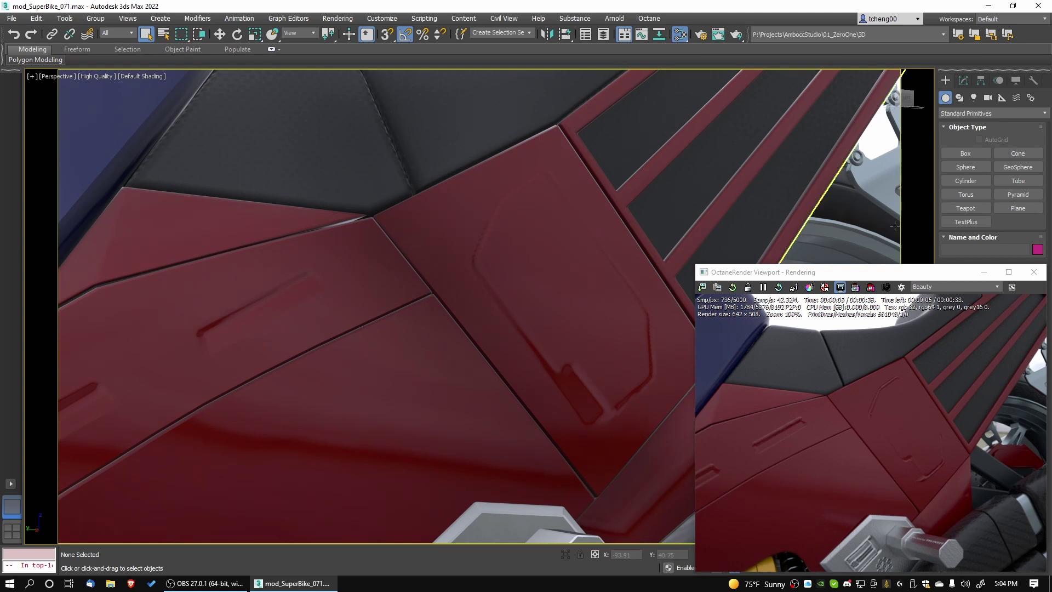
Open the Slate Material Editor and eyedrop the Seat material from the bike
key(m)
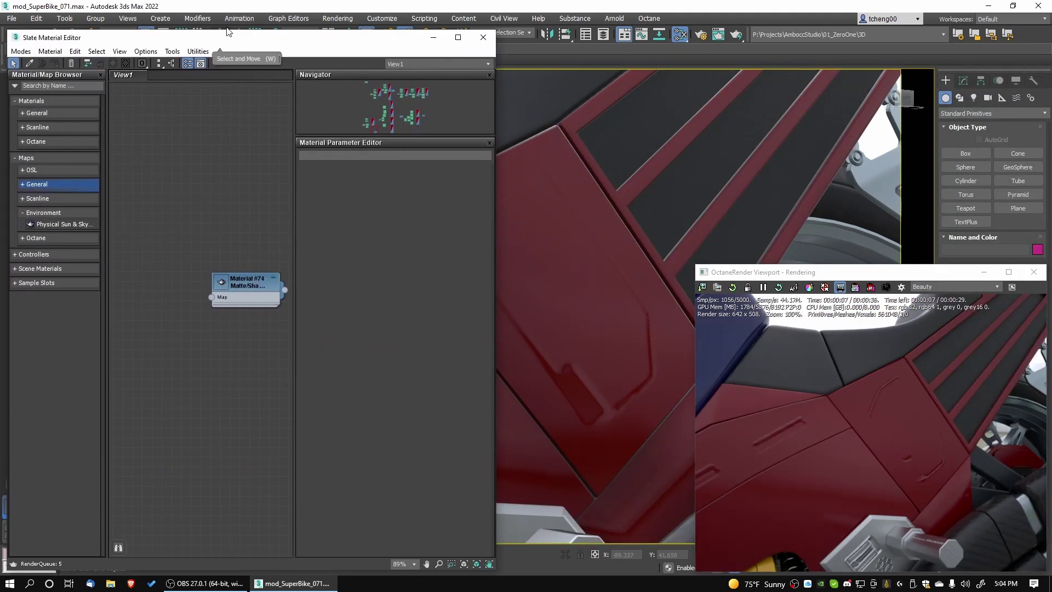
drag(228, 34, 238, 98)
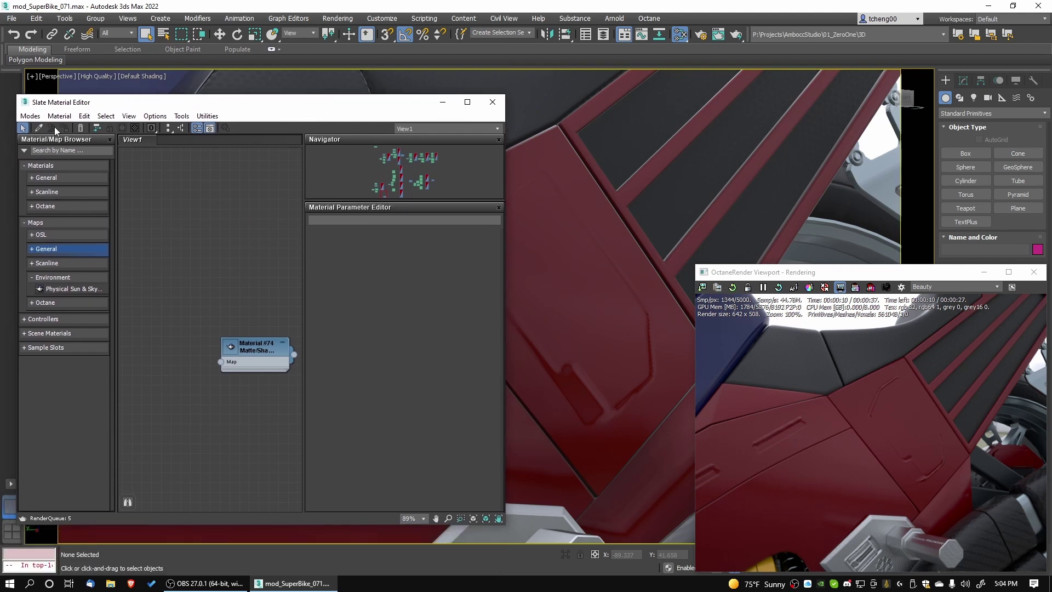
click(39, 128)
click(629, 265)
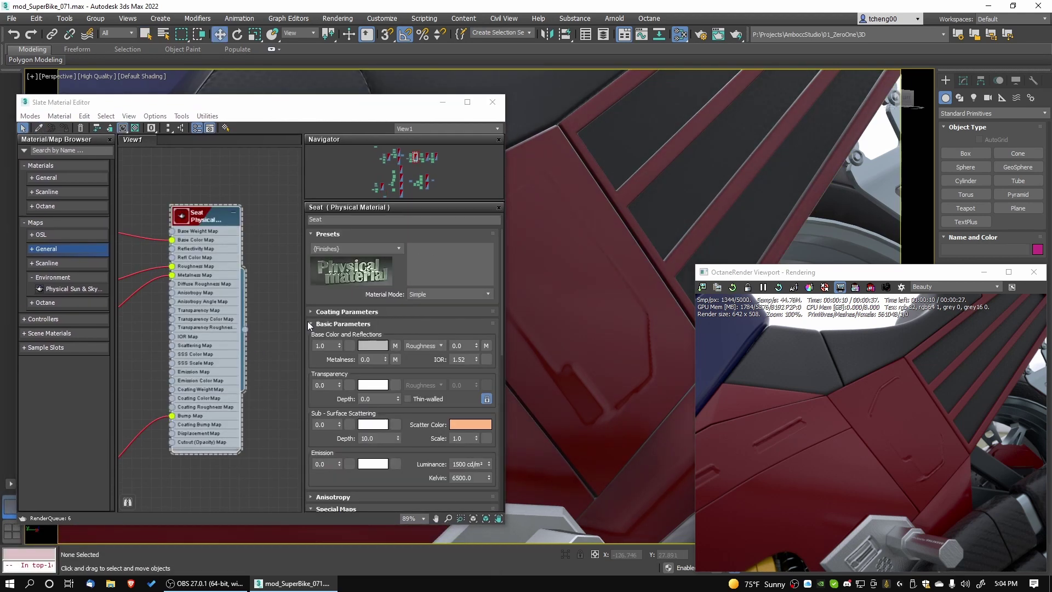
Enable Flip Green (Y) on the Map #47 Normal Bump node
middle_drag(168, 360, 275, 287)
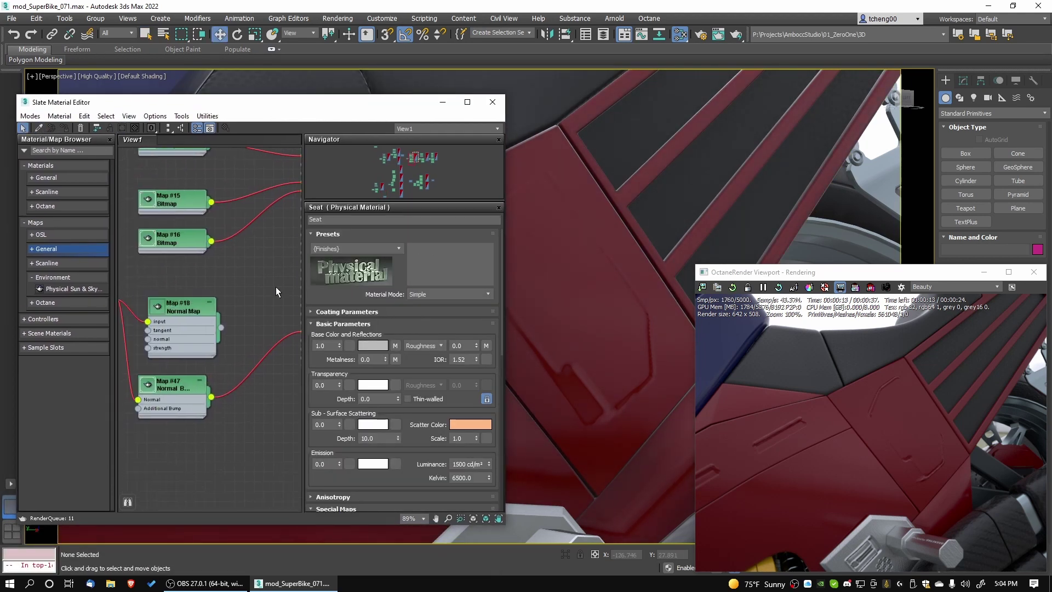
click(175, 387)
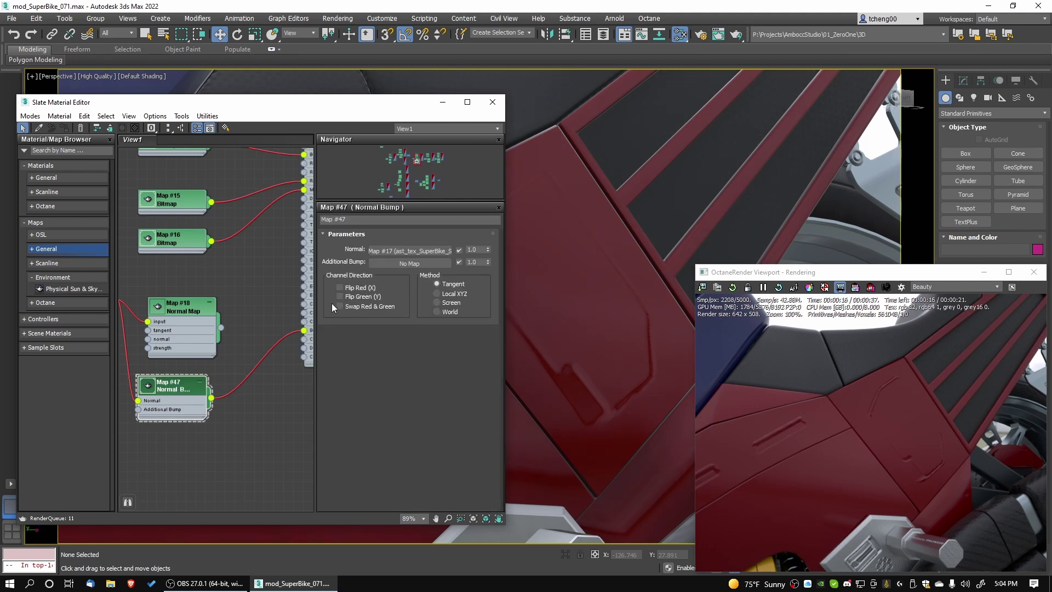
drag(304, 108, 296, 65)
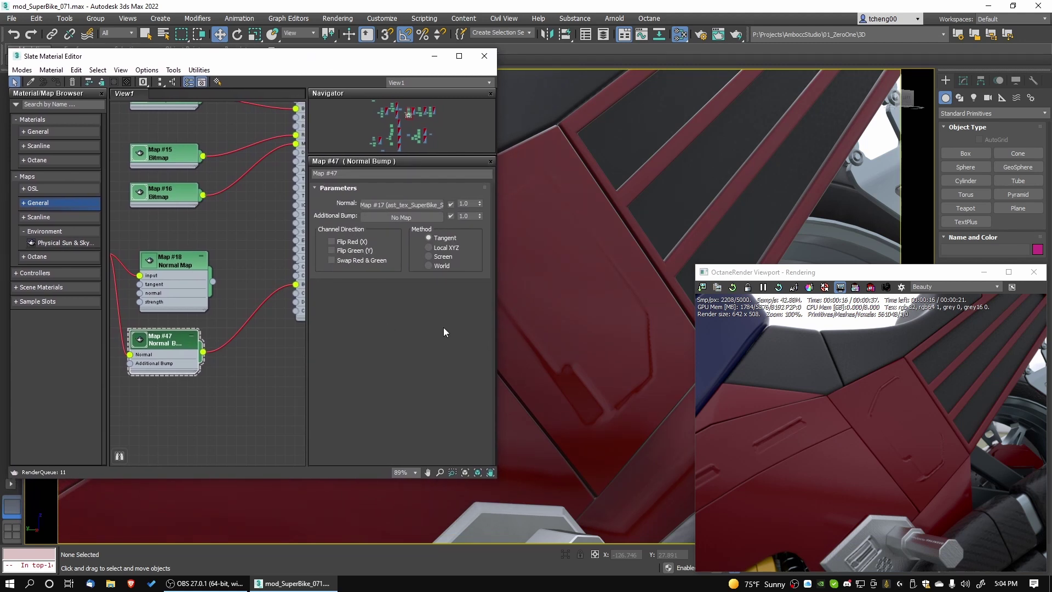
drag(496, 309, 434, 307)
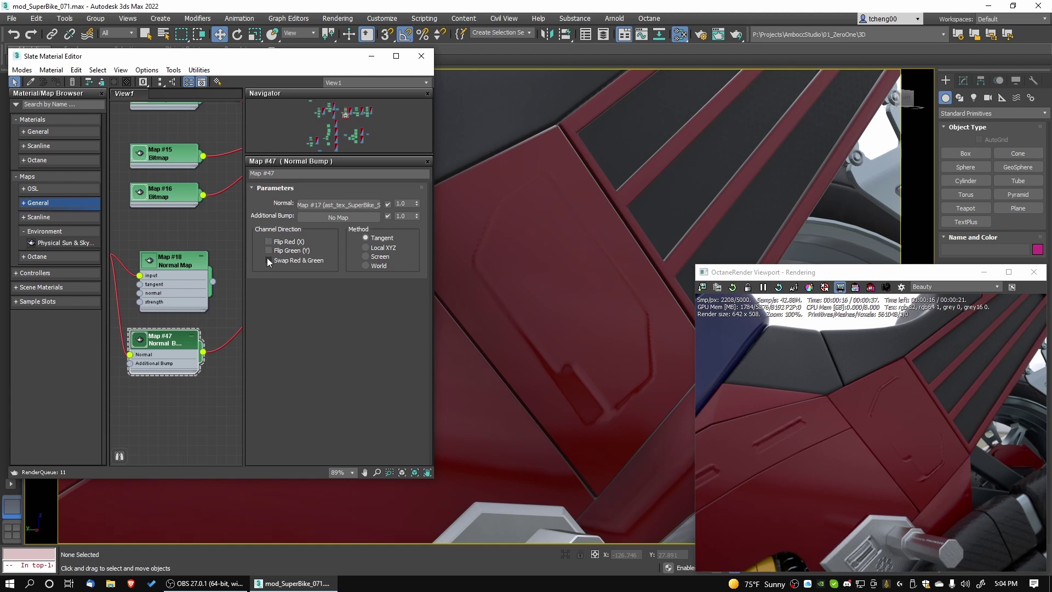
click(269, 251)
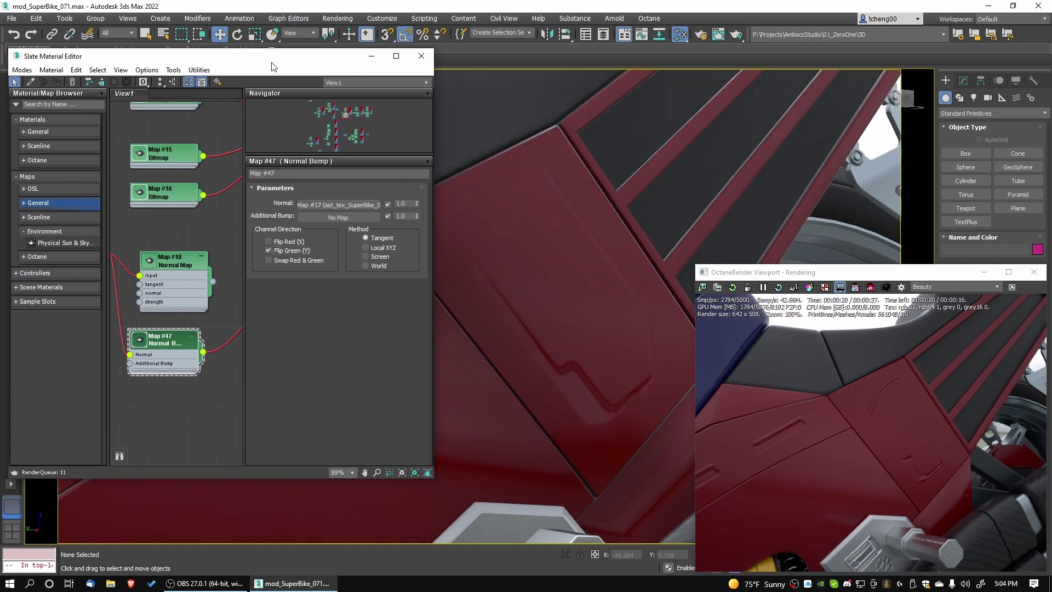
drag(277, 59, 872, 140)
Orbit the Octane view around the seat and red fairing, moving the editor aside
scroll(371, 306, down, 5)
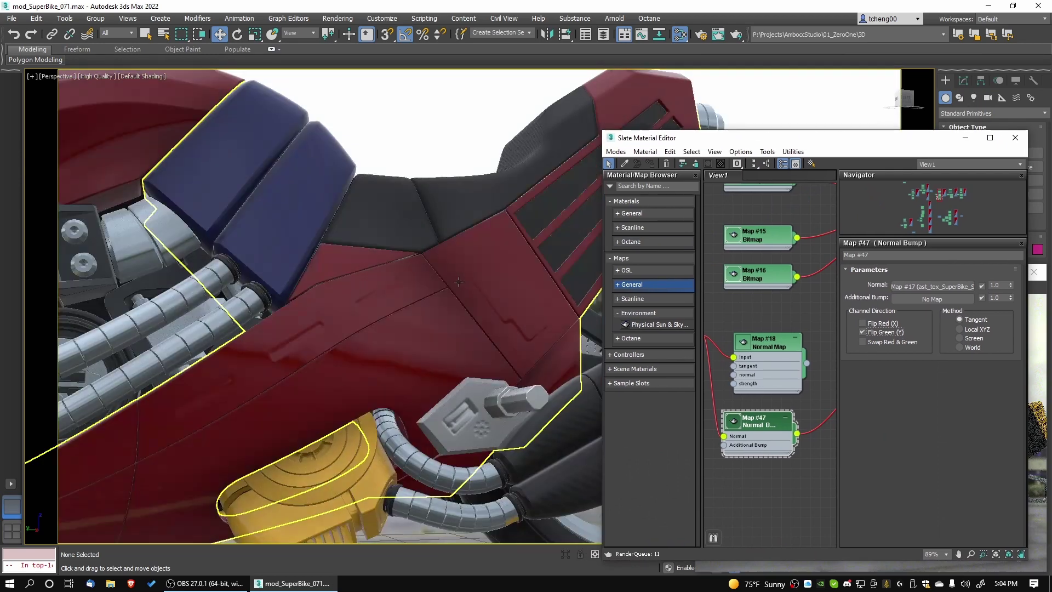
middle_drag(371, 305, 481, 245)
drag(741, 142, 145, 24)
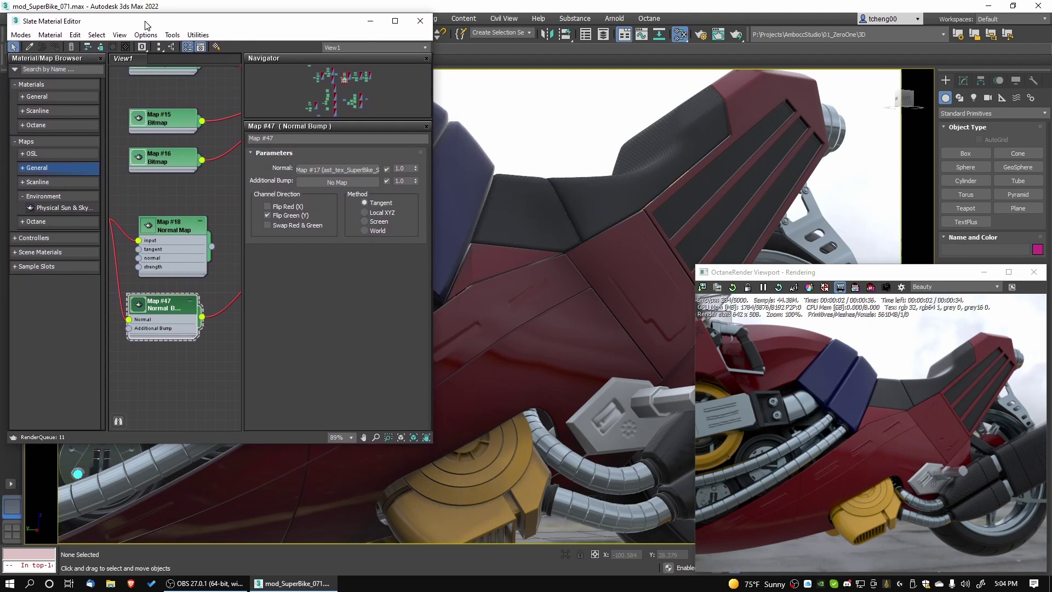
alt+middle_drag(526, 427, 537, 278)
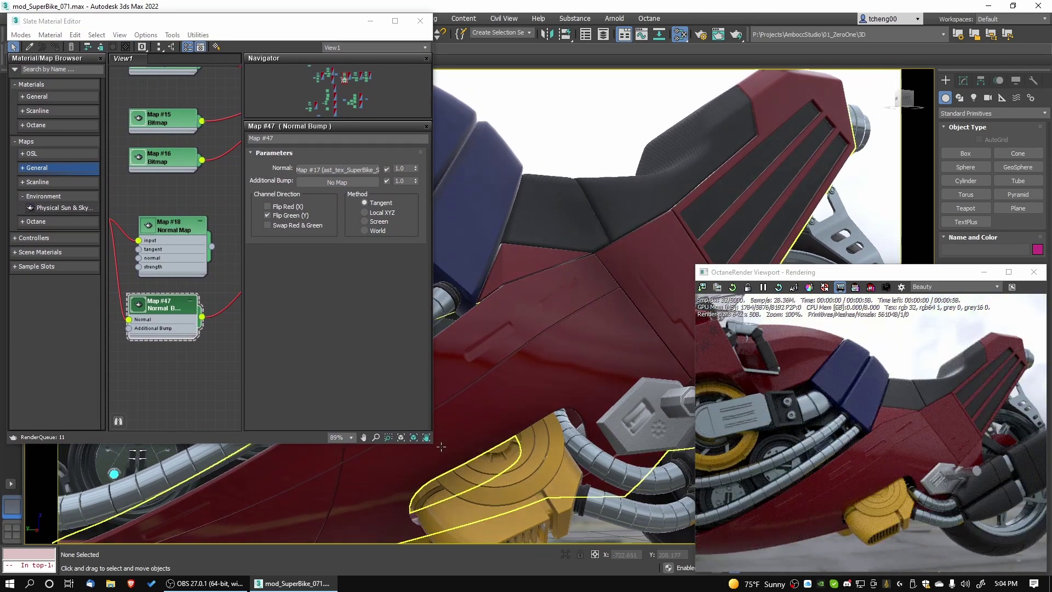
drag(432, 443, 322, 337)
alt+middle_drag(549, 338, 484, 306)
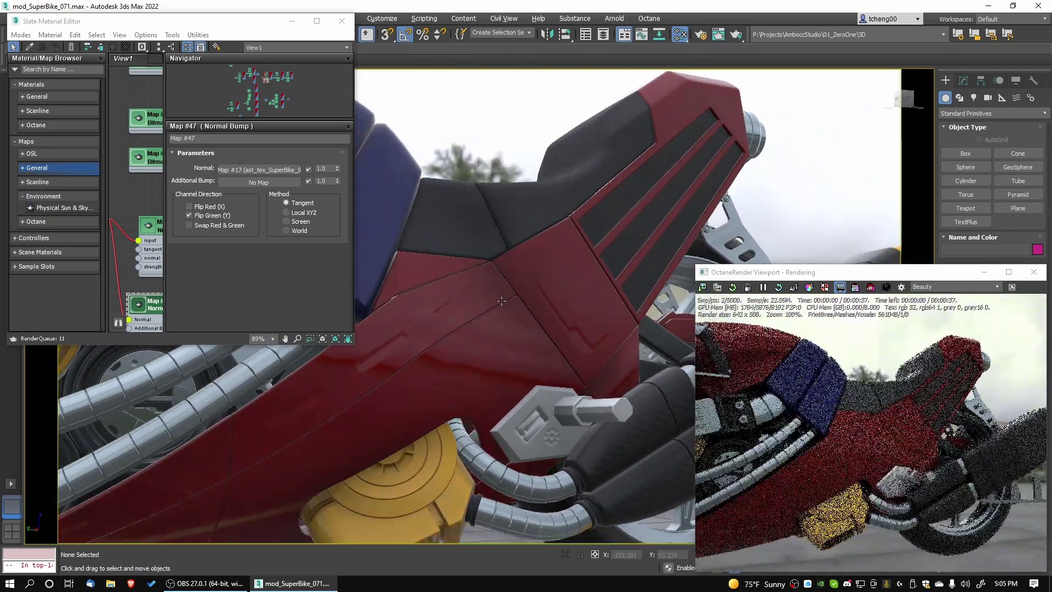
scroll(484, 305, up, 6)
mouse_move(454, 311)
alt+middle_down()
mouse_move(462, 305)
mouse_move(495, 357)
mouse_move(468, 363)
mouse_move(472, 314)
alt+middle_up()
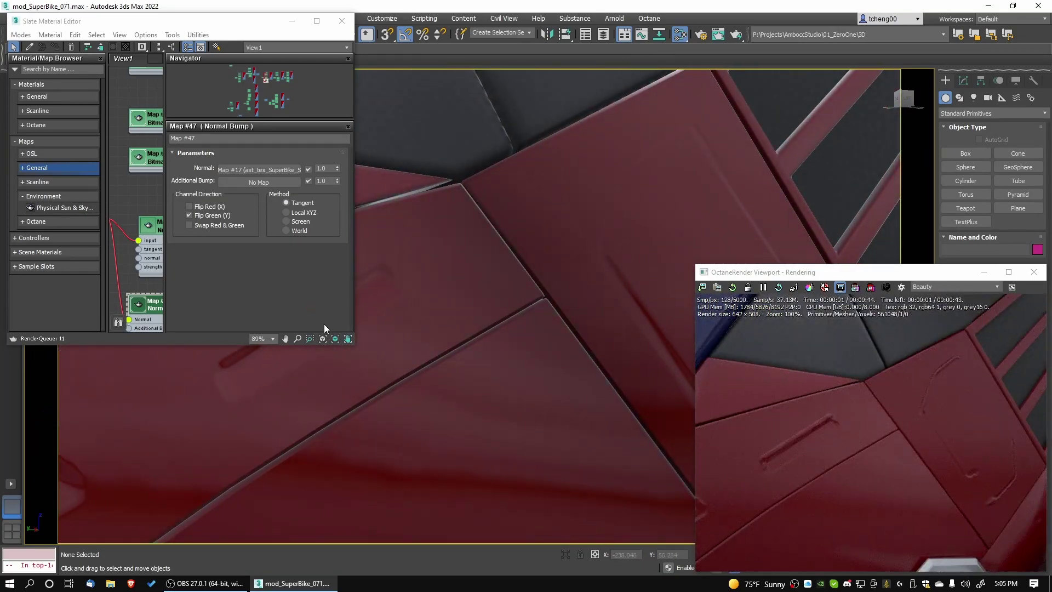
Toggle Flip Green (Y) off and on to compare the fairing, leaving it enabled
click(189, 215)
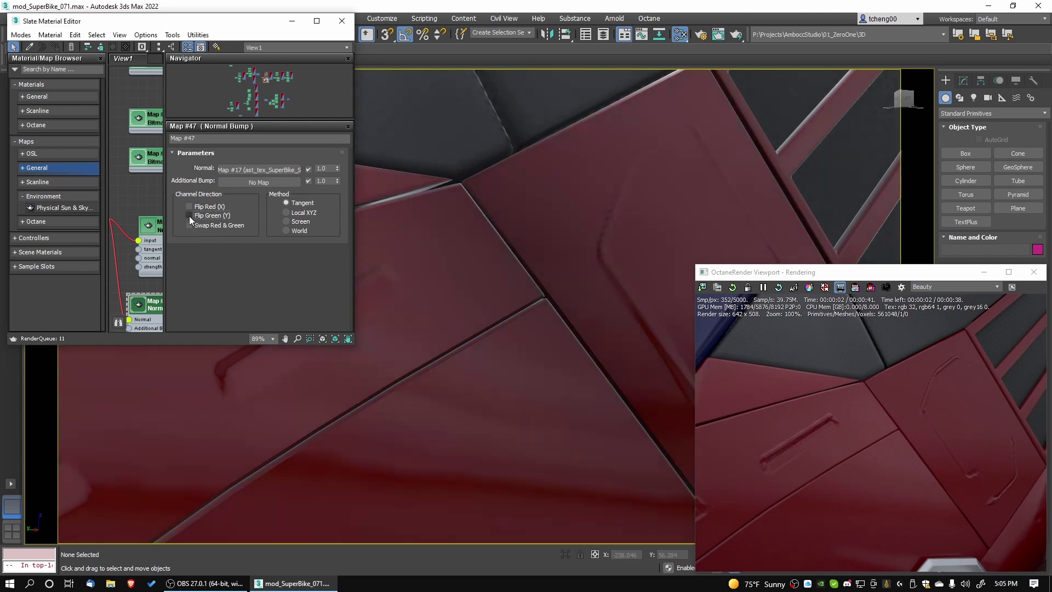
click(189, 215)
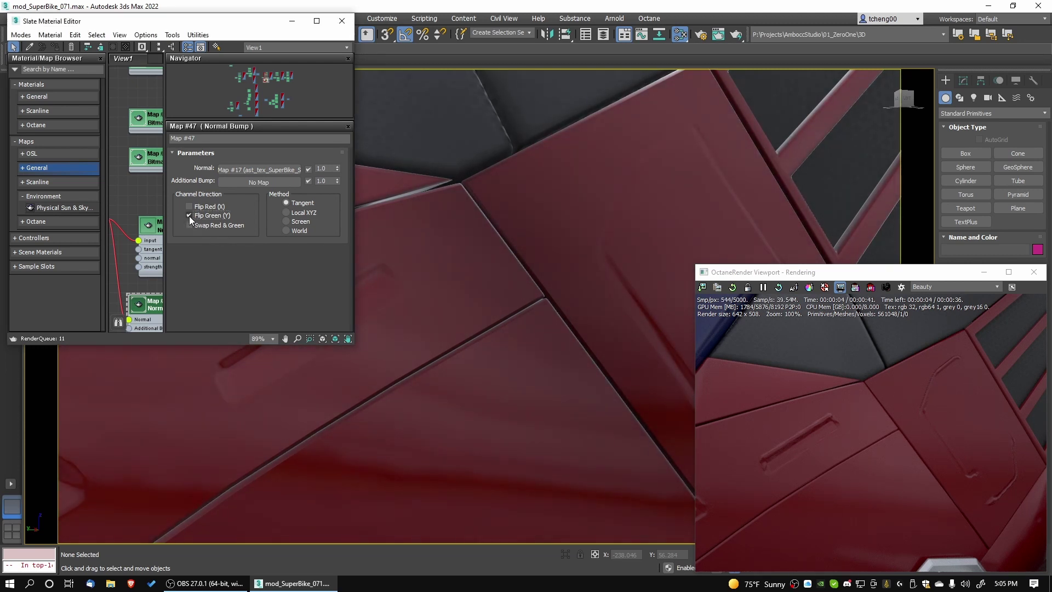
click(189, 215)
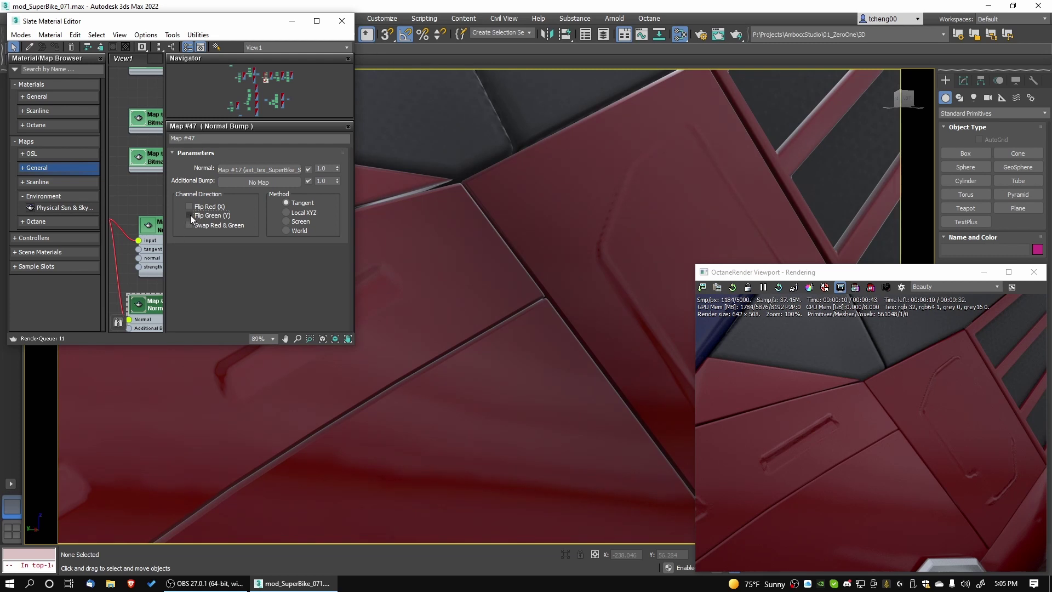
click(189, 214)
mouse_move(510, 305)
alt+middle_down()
mouse_move(505, 291)
mouse_move(376, 301)
mouse_move(515, 303)
alt+middle_up()
click(189, 215)
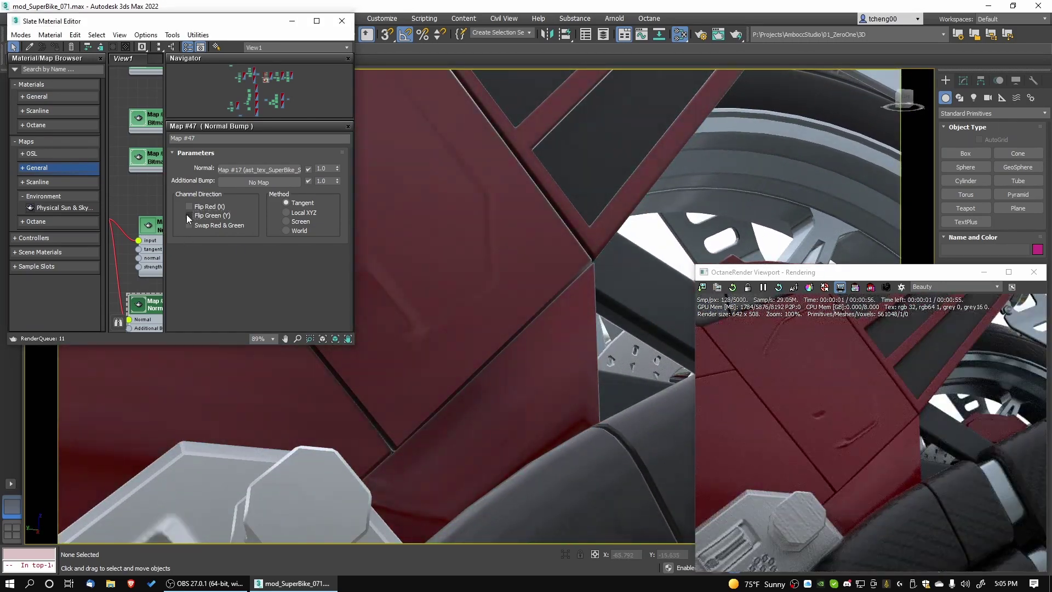
click(189, 214)
mouse_move(493, 292)
alt+middle_down()
mouse_move(537, 305)
mouse_move(496, 293)
alt+middle_up()
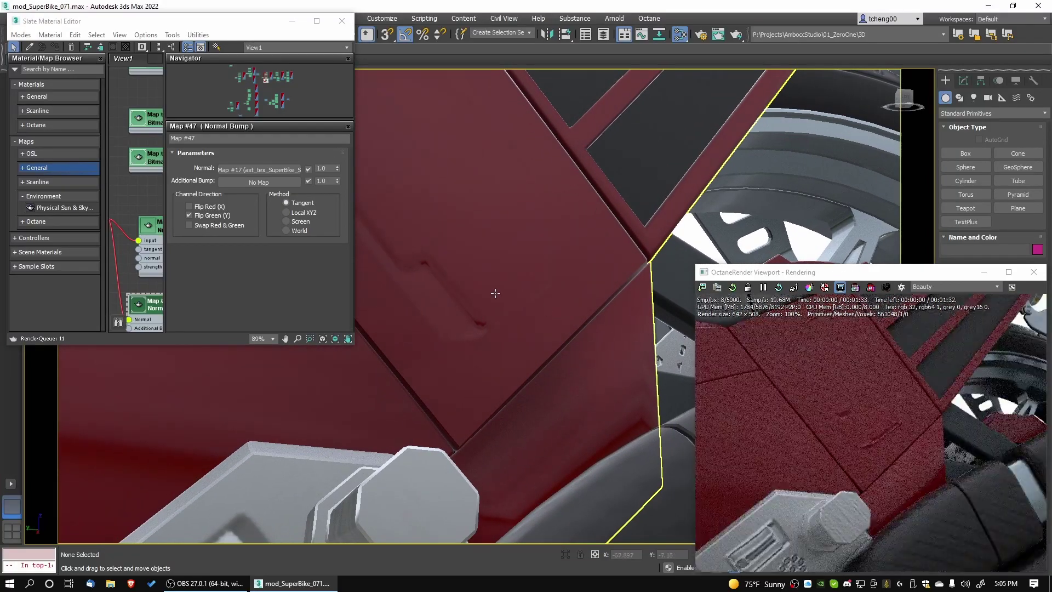
Close the material editor, zoom out to the whole bike, and close the Octane view
click(342, 20)
scroll(489, 328, down, 4)
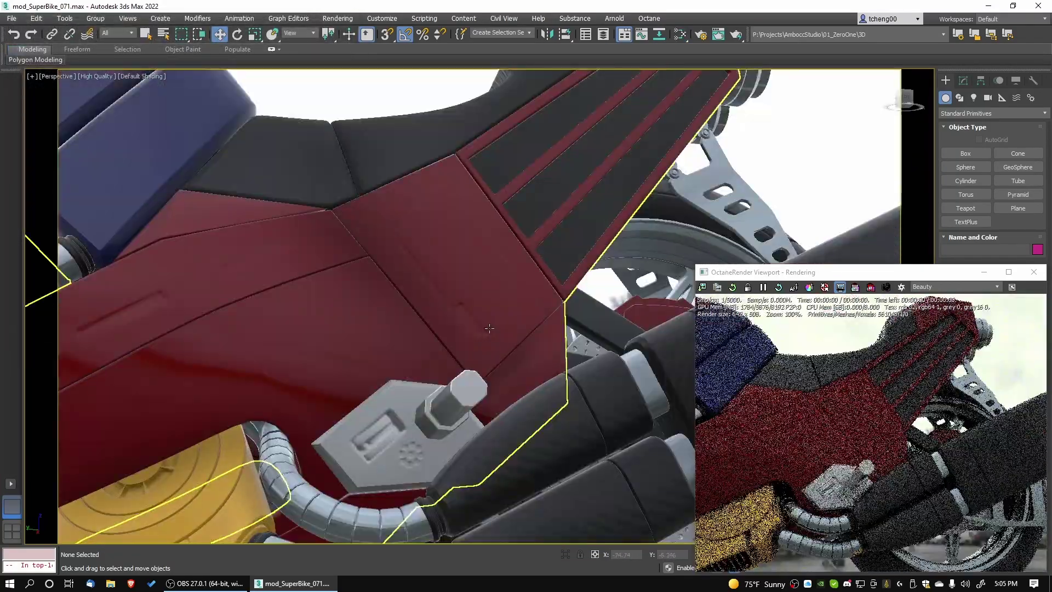
scroll(489, 328, down, 6)
alt+middle_drag(489, 327, 534, 326)
click(1038, 6)
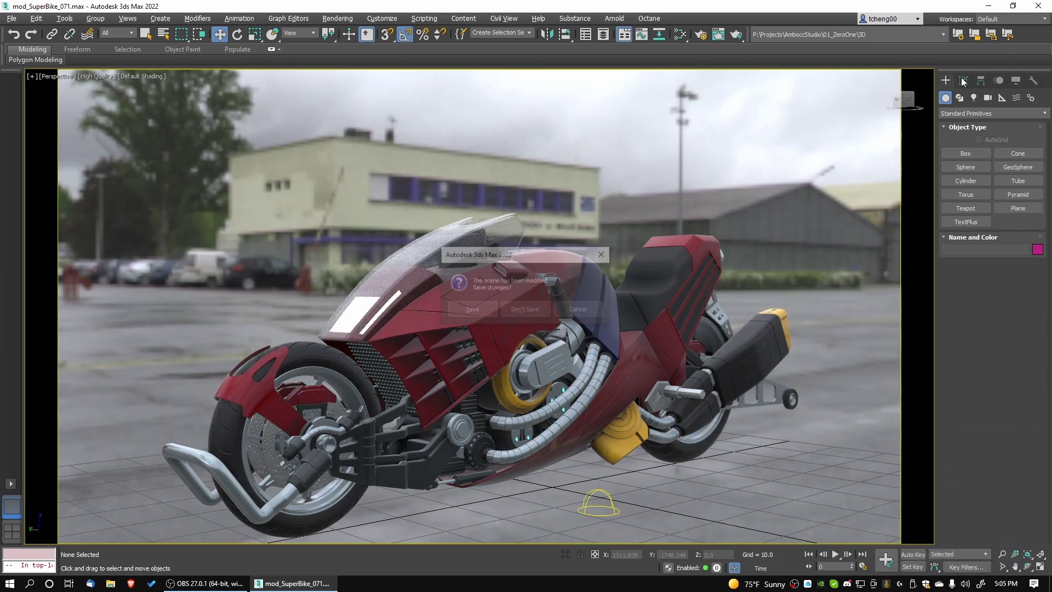
Cancel the 'Save changes?' prompt to keep the superbike scene open
click(577, 309)
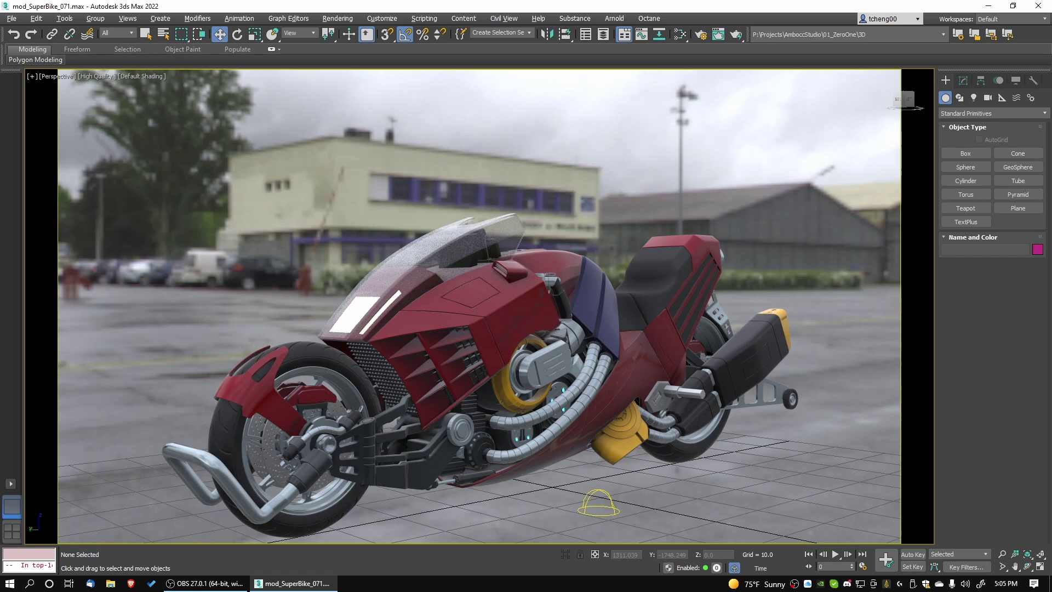